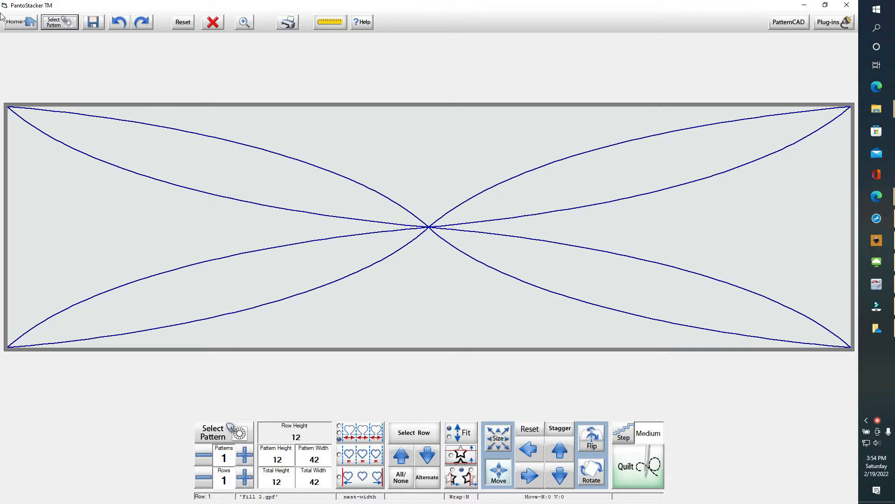
# Leave PantoStacker for the home screen, declining to save the design
pyautogui.click(10, 21)
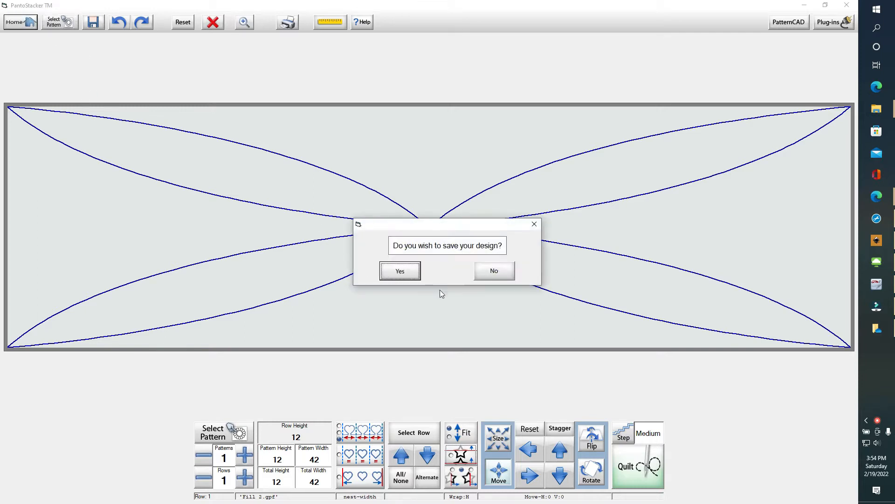
pyautogui.click(491, 265)
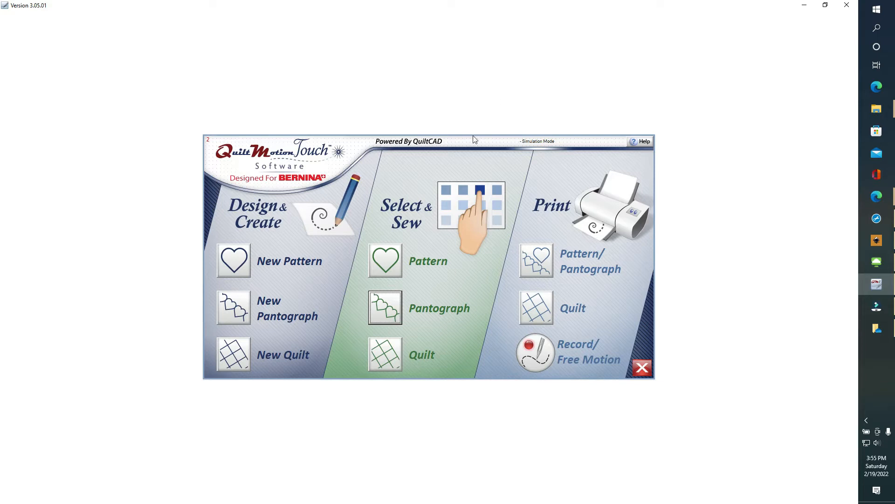
# Choose Select & Sew Pantograph and load Fill 2.gpf from the Block patterns
pyautogui.click(393, 308)
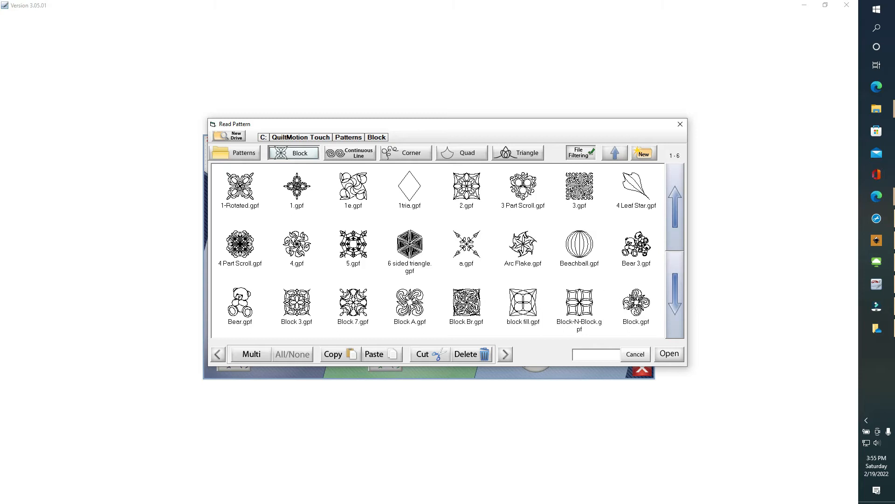
pyautogui.click(680, 319)
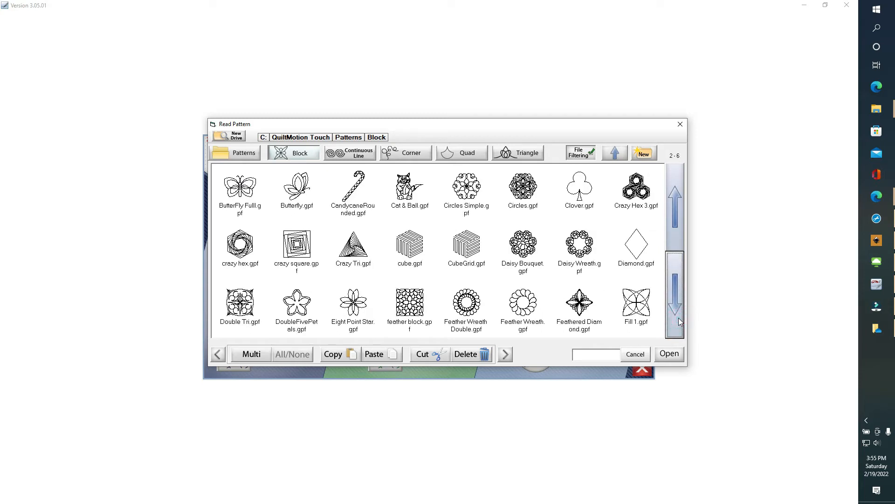
pyautogui.click(678, 318)
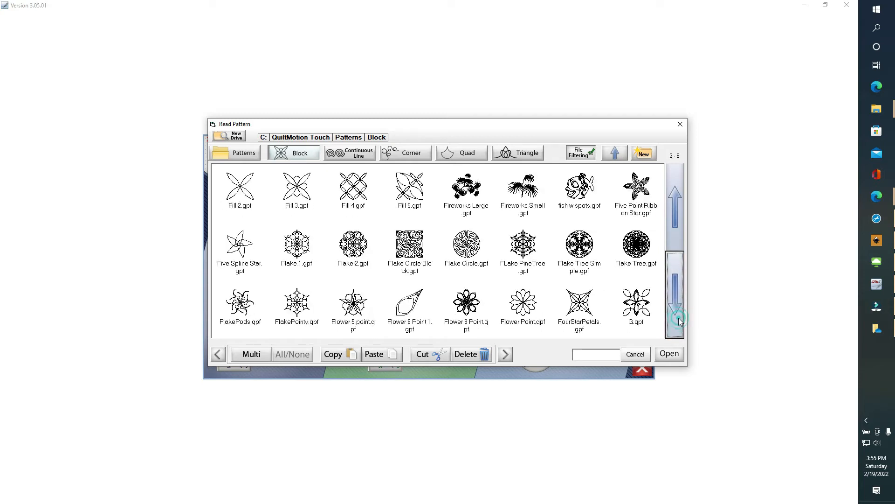
pyautogui.doubleClick(240, 188)
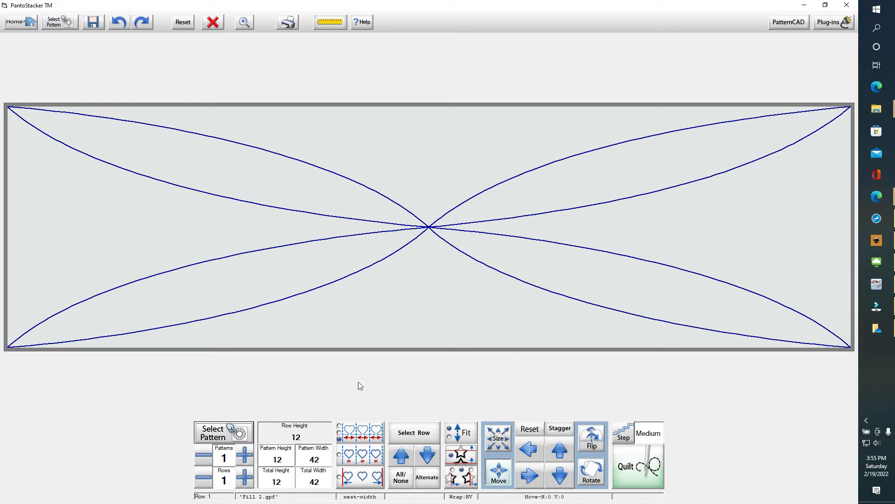
# Raise the row to 4 repeats of Fill 2 and send it to Quilt
pyautogui.click(246, 456)
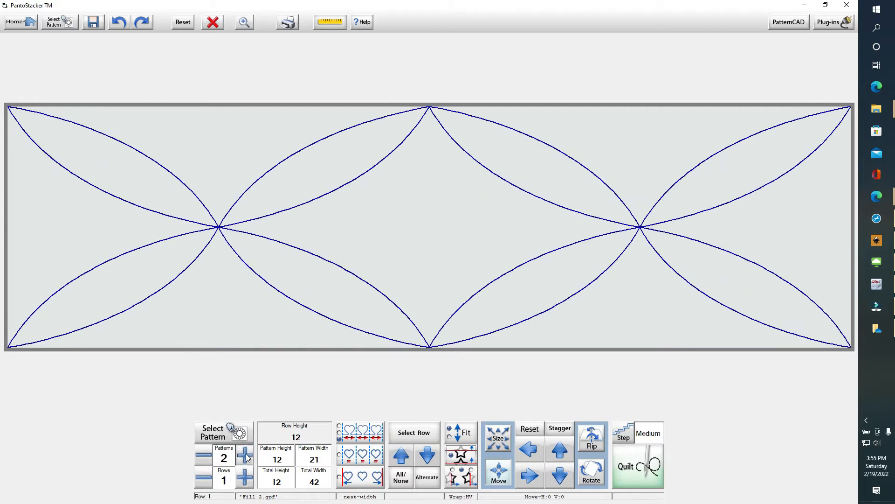
pyautogui.click(246, 456)
pyautogui.click(246, 456)
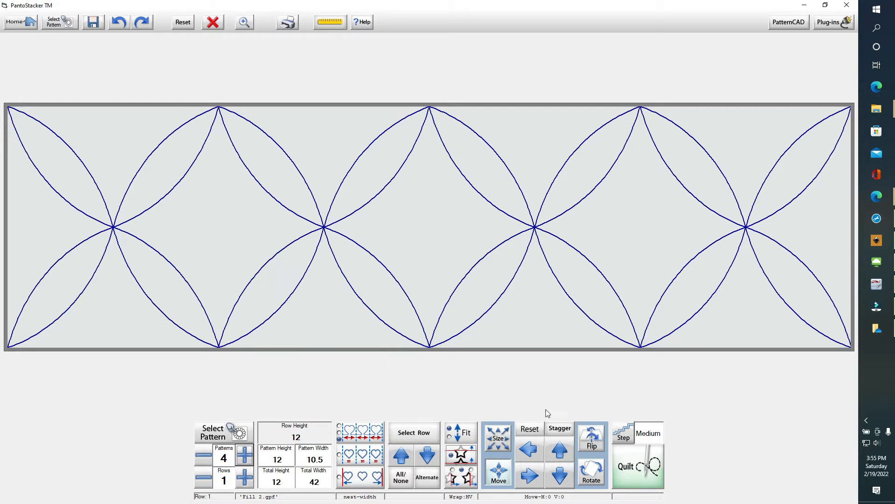
pyautogui.click(650, 486)
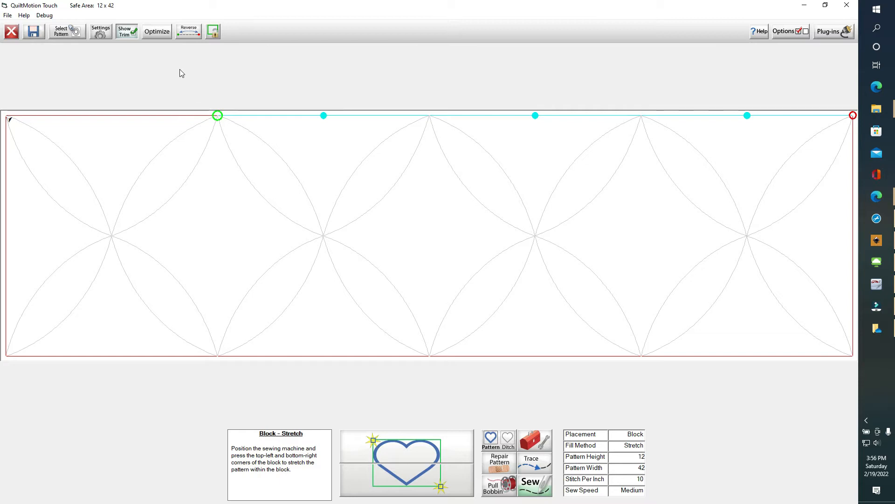
# Close the sewing view and open Fill 2.gpf in PatternCAD
pyautogui.click(10, 32)
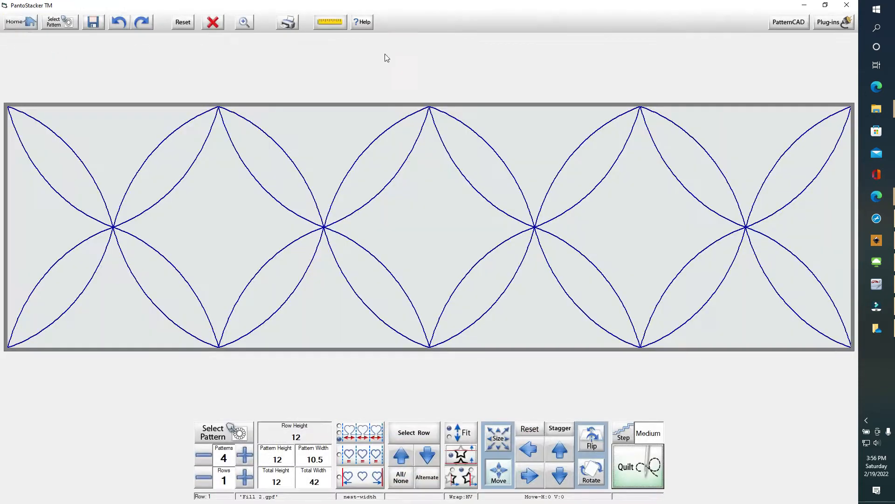
pyautogui.click(789, 22)
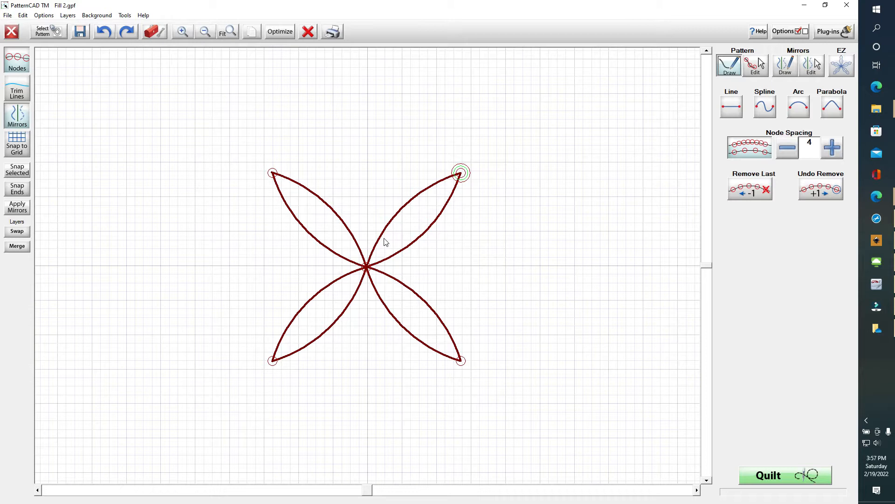
# In Pattern Edit, select all nodes of the four-petal pattern and flip it horizontally
pyautogui.click(760, 69)
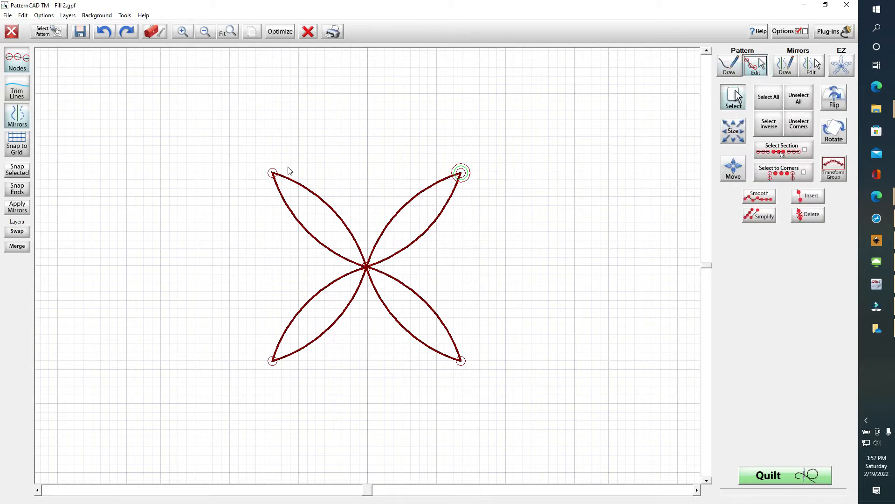
pyautogui.moveTo(237, 150); pyautogui.dragTo(506, 379)
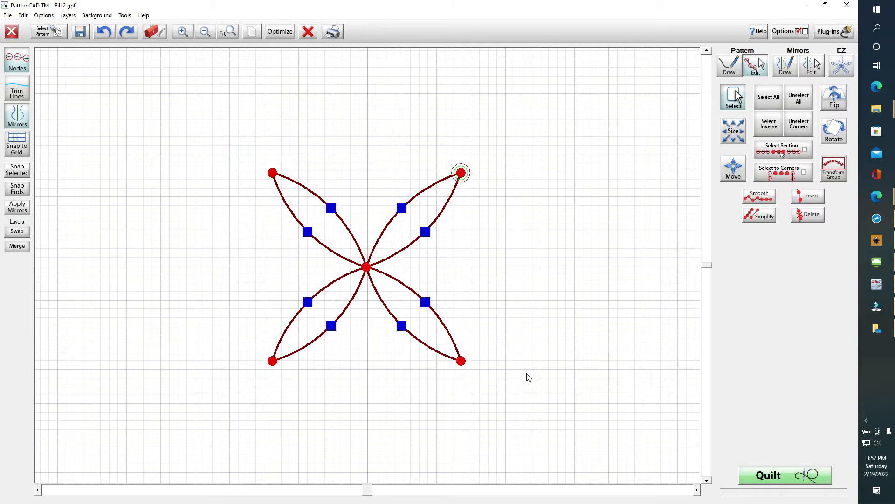
pyautogui.click(492, 226)
pyautogui.click(798, 98)
pyautogui.click(768, 97)
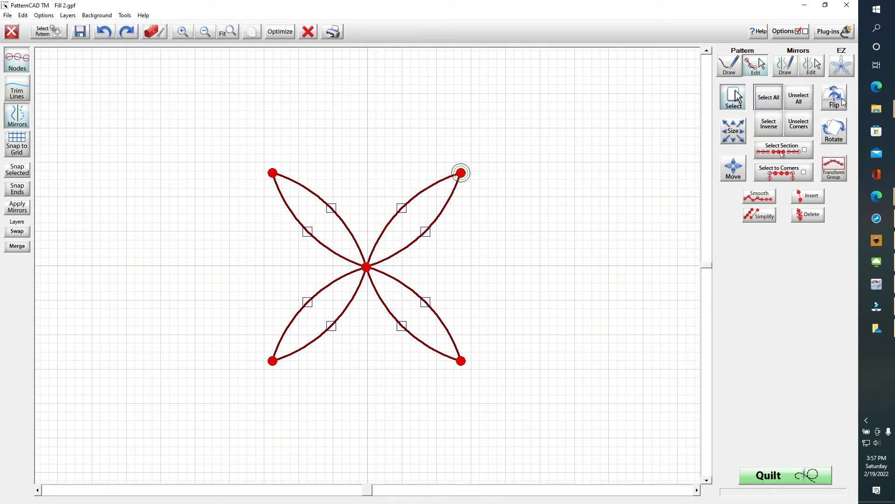
pyautogui.click(842, 103)
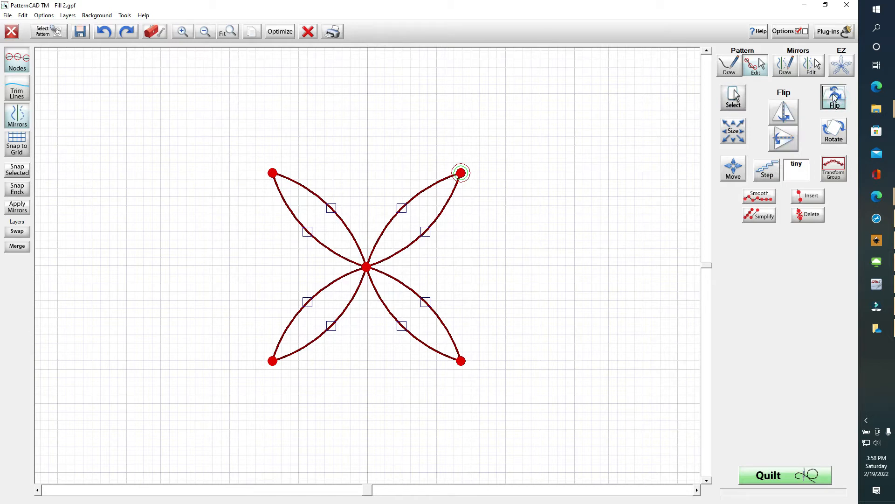
pyautogui.click(785, 110)
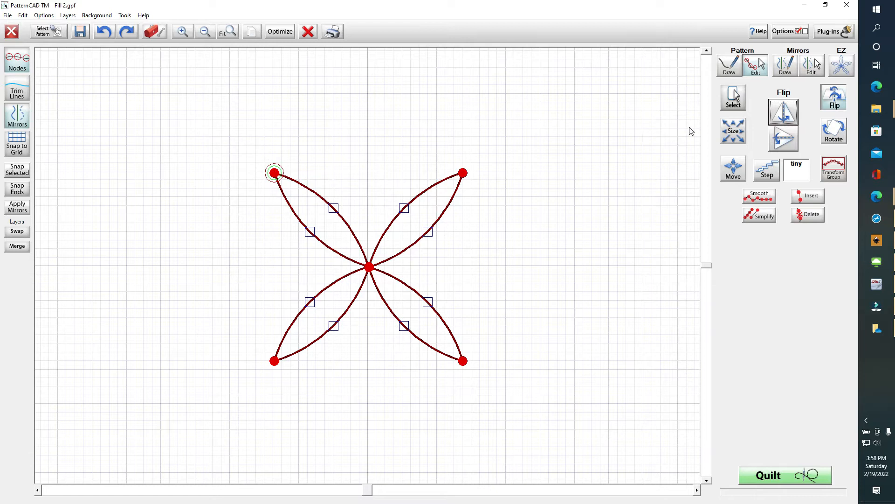
# Clear the selection and select the top-left petal tip and the centre node
pyautogui.click(734, 97)
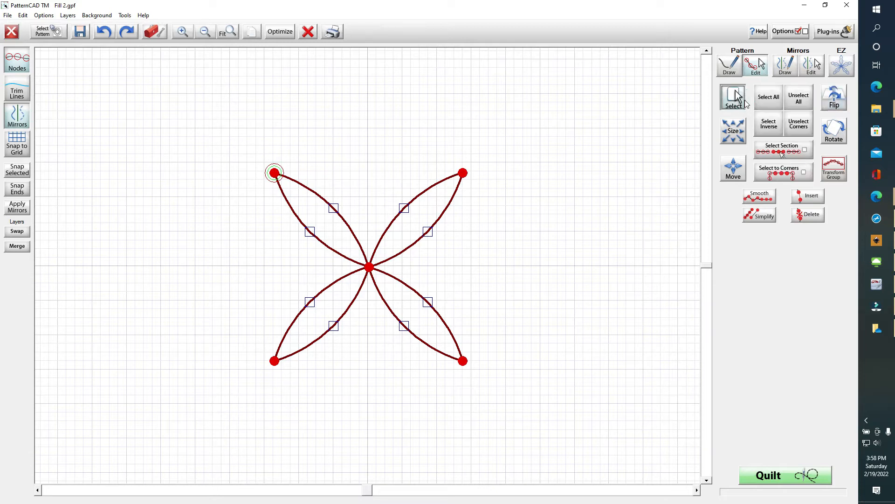
pyautogui.click(799, 98)
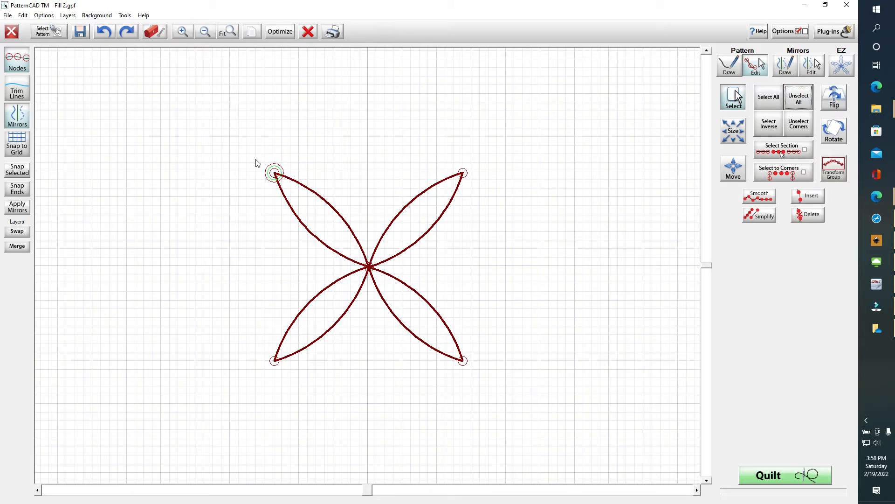
pyautogui.click(274, 172)
pyautogui.click(368, 267)
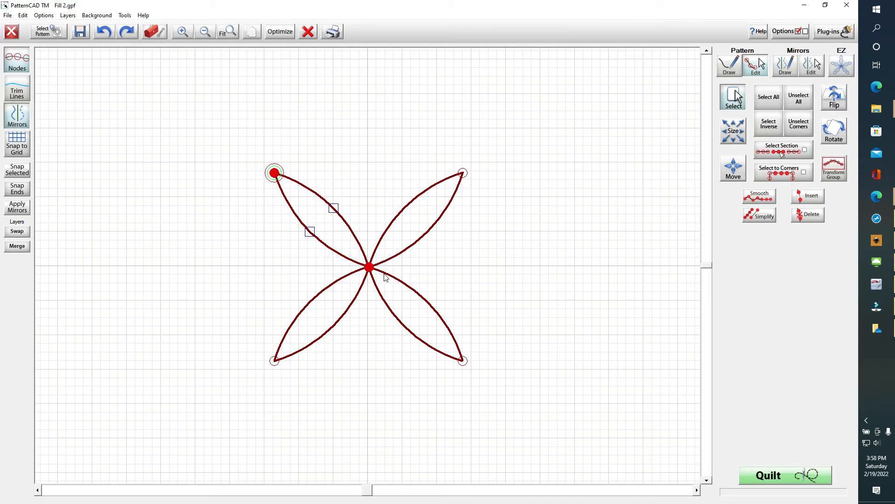
# Convert the upper-left petal to a line, then an arc, bending it toward lower-left
pyautogui.rightClick(309, 207)
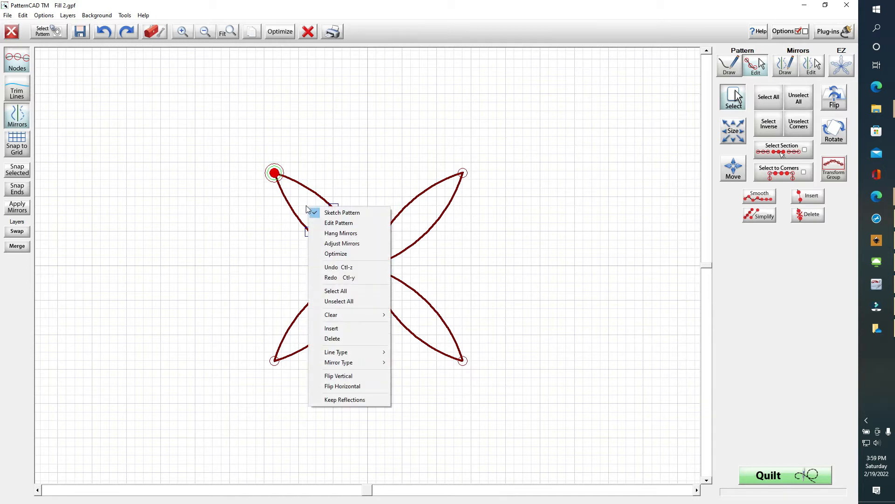
pyautogui.moveTo(355, 352)
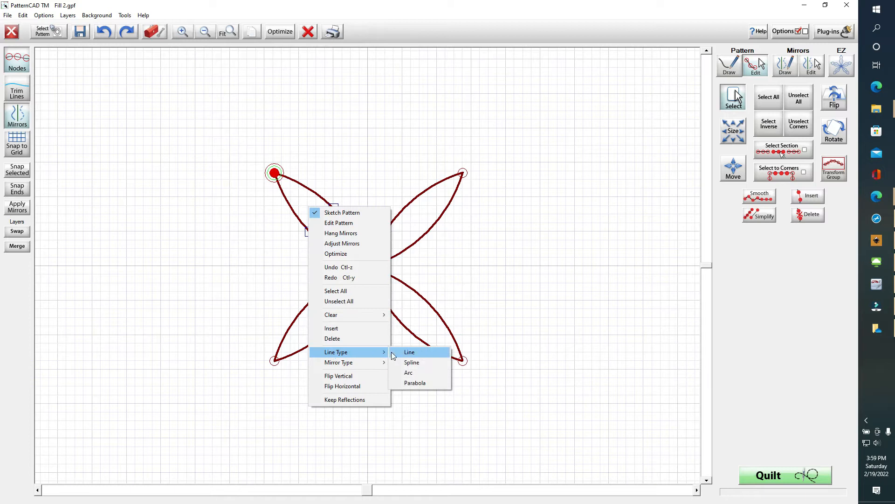
pyautogui.click(424, 351)
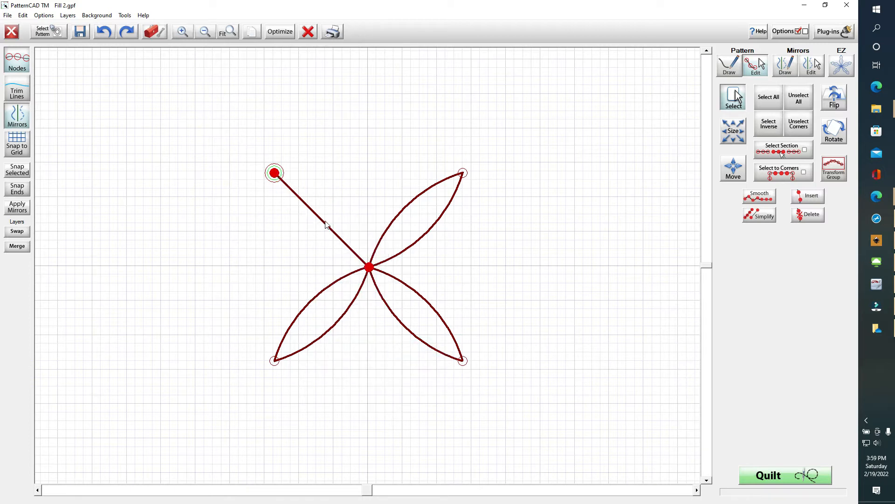
pyautogui.rightClick(316, 236)
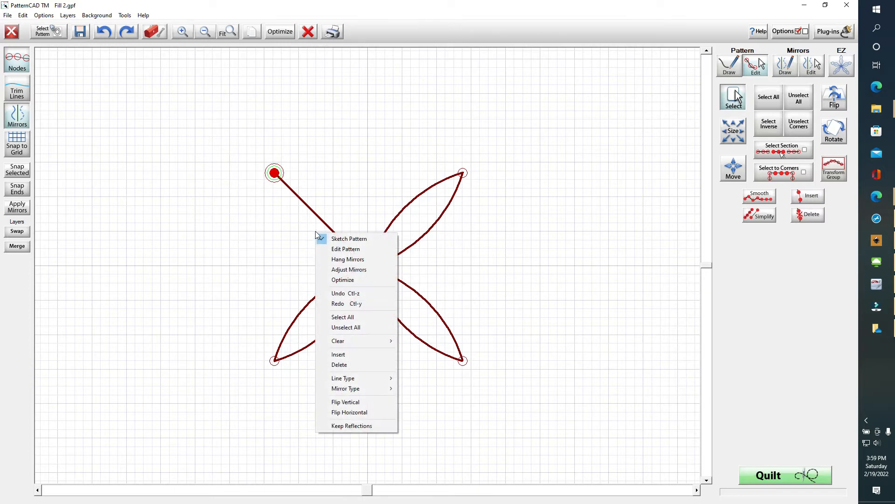
pyautogui.moveTo(362, 378)
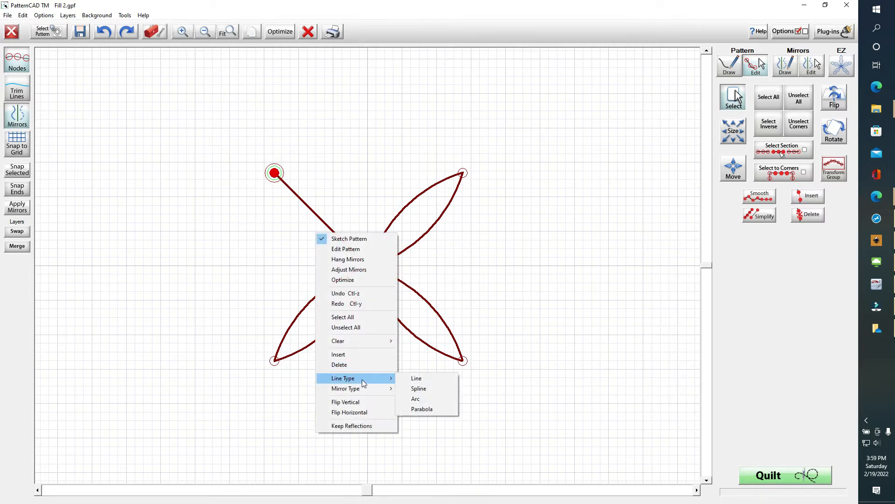
pyautogui.click(419, 397)
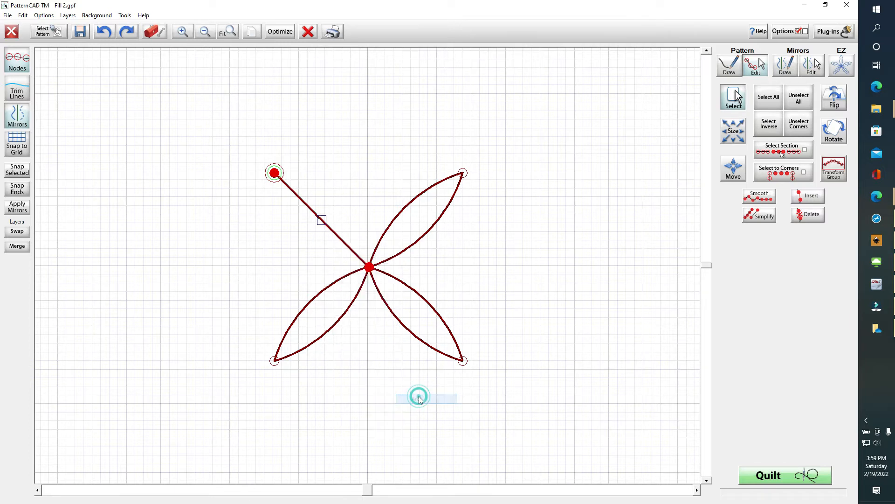
pyautogui.click(321, 213)
pyautogui.moveTo(324, 233); pyautogui.dragTo(306, 243)
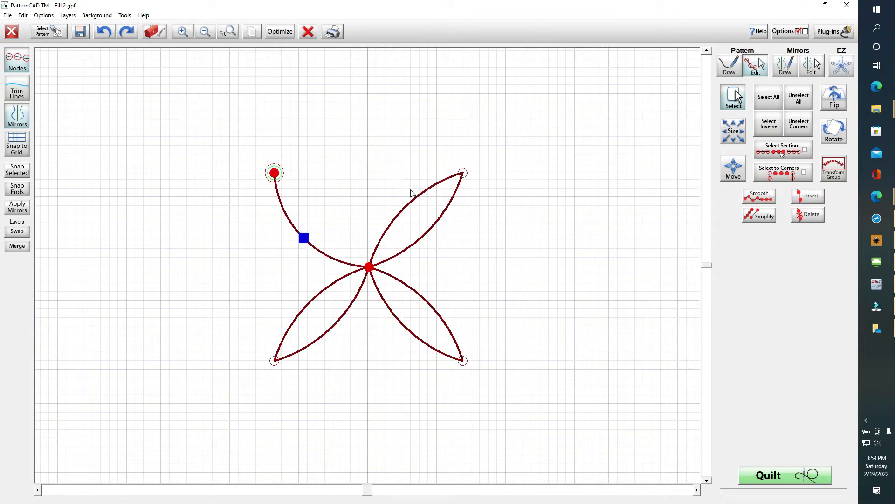
pyautogui.click(250, 152)
pyautogui.moveTo(451, 149); pyautogui.dragTo(477, 191)
# Straighten the upper-right petal, then undo that change
pyautogui.rightClick(392, 229)
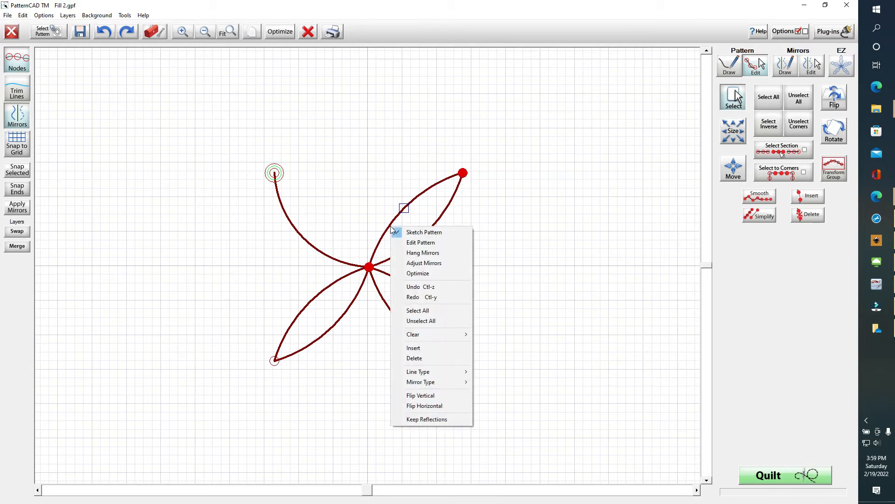
pyautogui.moveTo(413, 372)
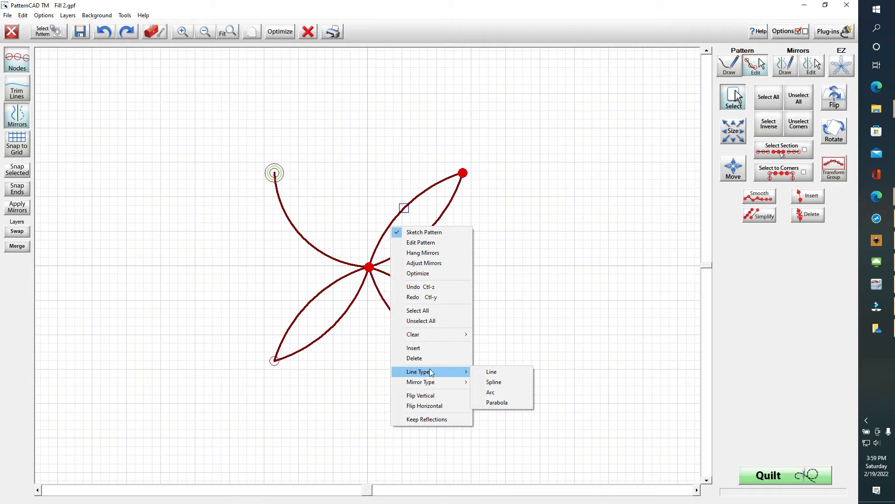
pyautogui.click(493, 391)
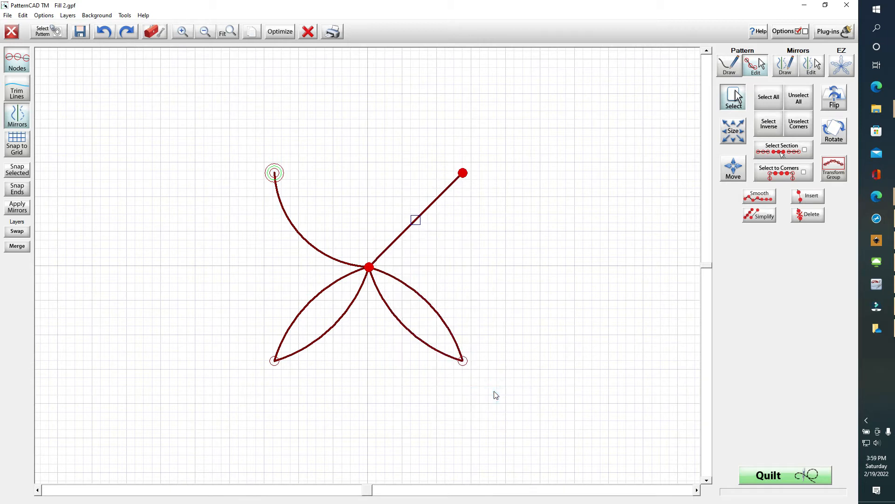
pyautogui.click(416, 221)
pyautogui.click(103, 33)
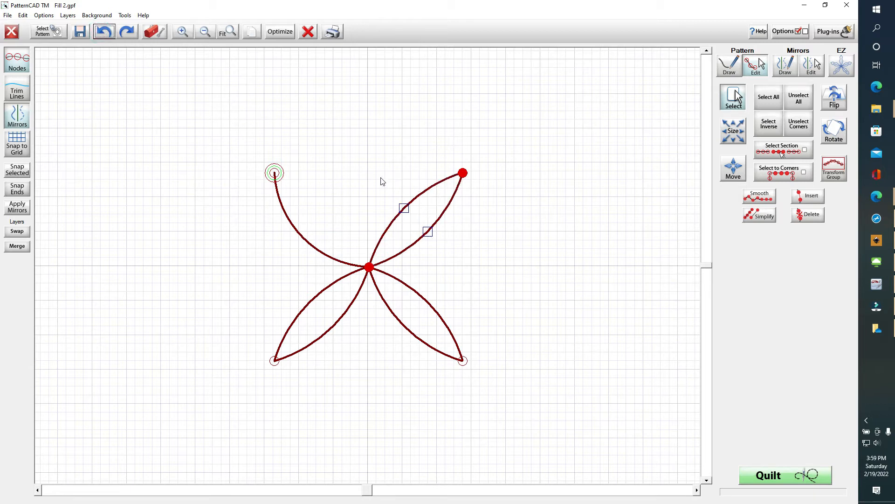
# Change the upper-right segment's line type, delete and restore the upper curves, then enter Pattern Draw
pyautogui.rightClick(419, 186)
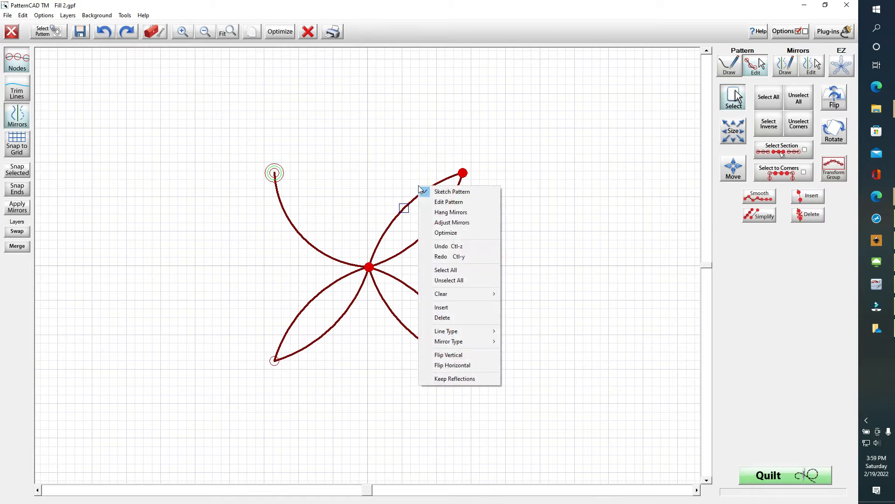
pyautogui.moveTo(450, 332)
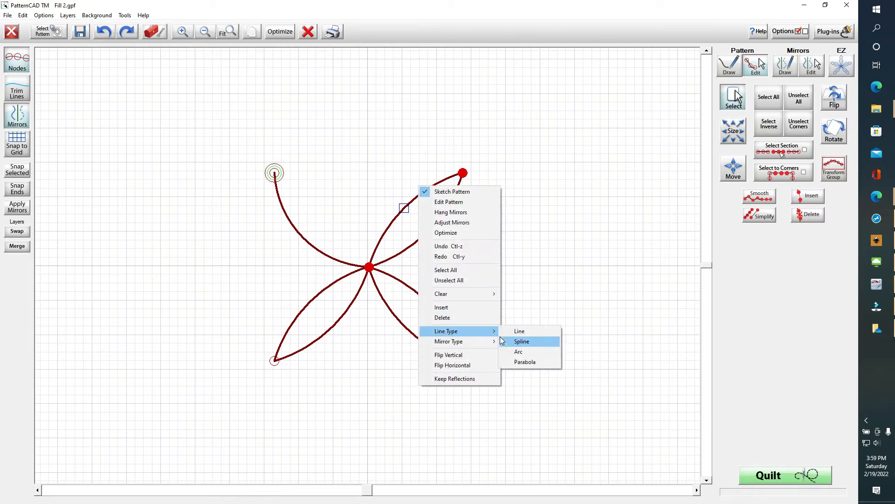
pyautogui.click(520, 353)
pyautogui.click(400, 205)
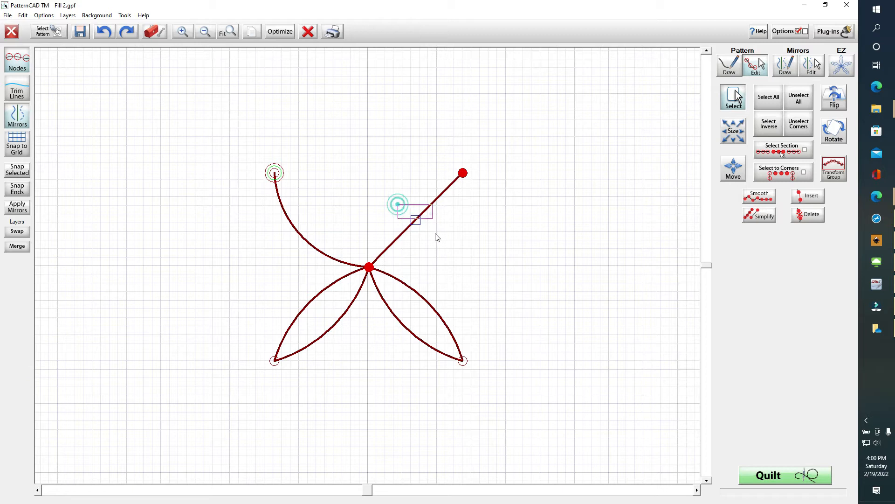
pyautogui.press('Delete')
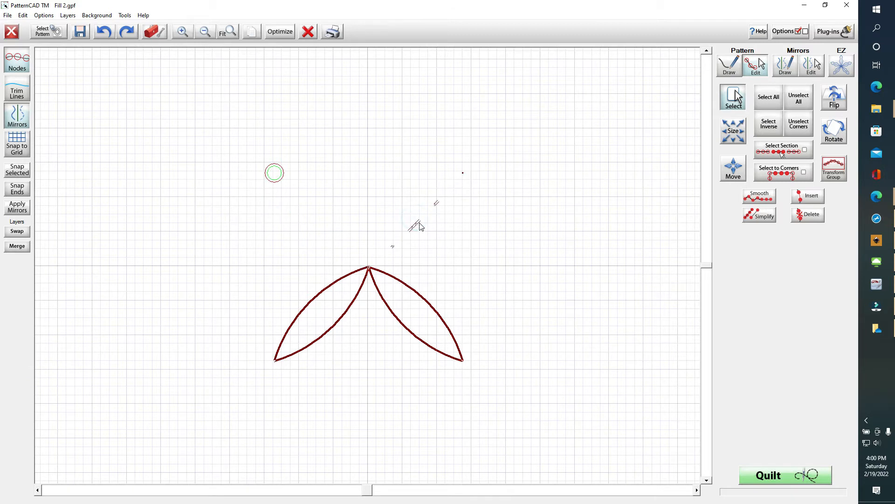
pyautogui.hotkey('ctrl', 'z')
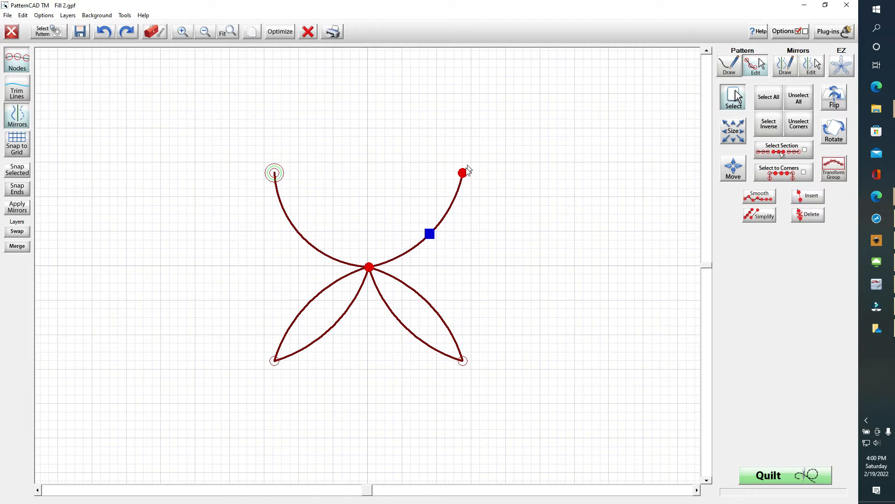
pyautogui.click(729, 66)
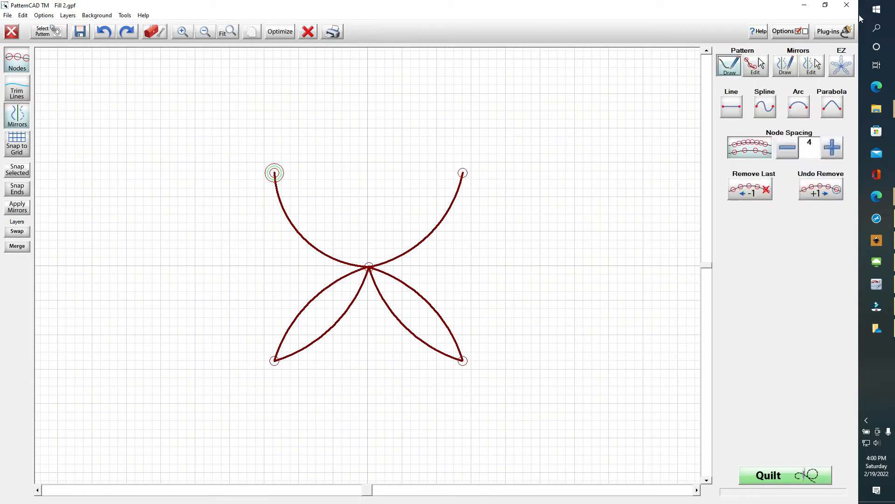
# Confirm Options, then draw arcs from the top-left tip through the centre to the top-right tip
pyautogui.click(803, 32)
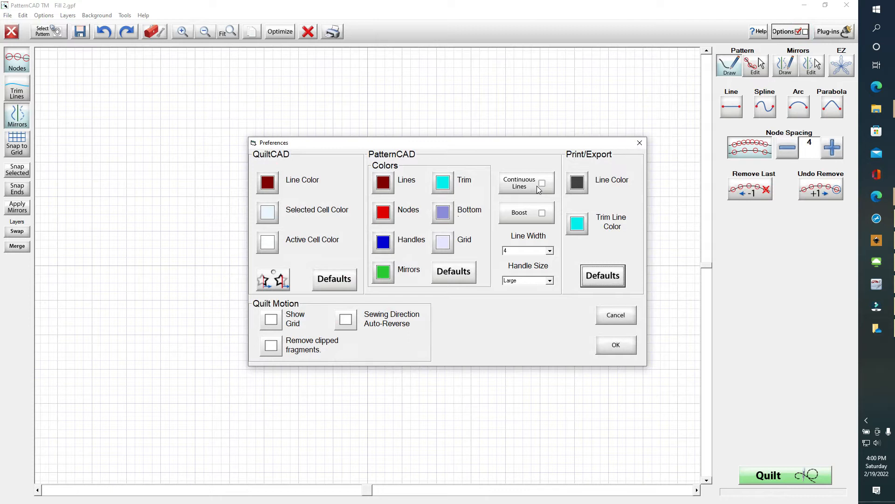
pyautogui.click(617, 346)
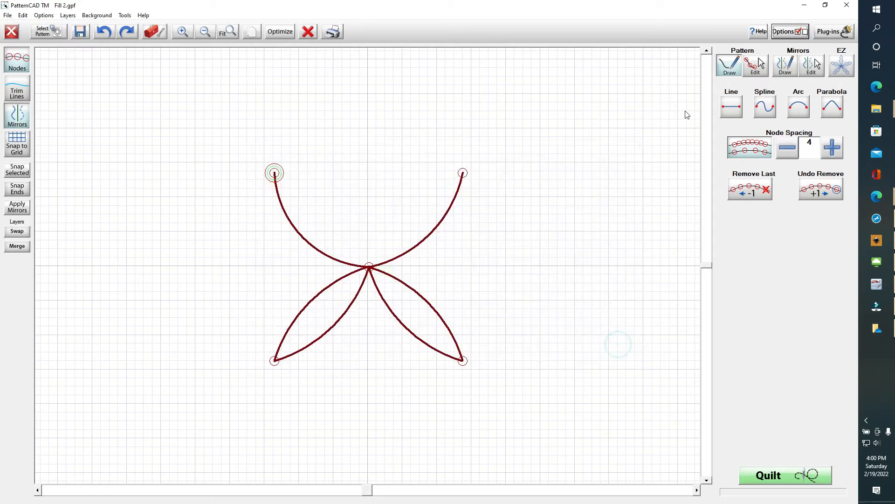
pyautogui.click(801, 111)
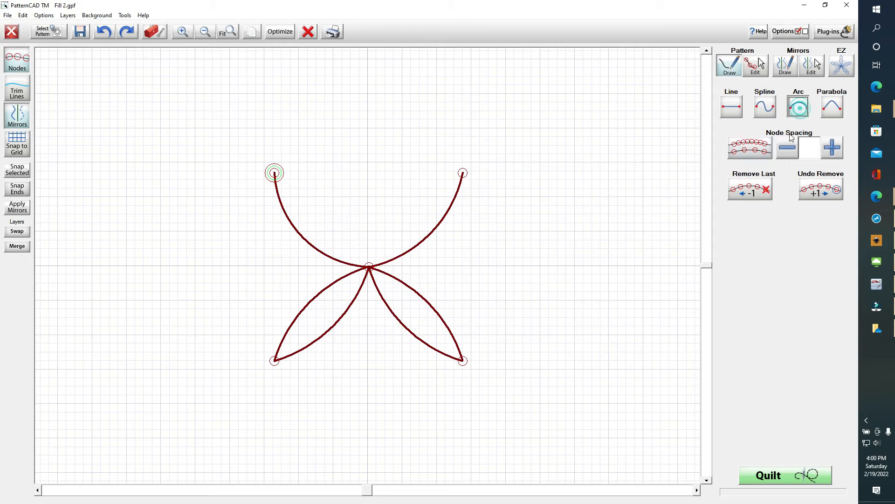
pyautogui.click(275, 174)
pyautogui.click(369, 268)
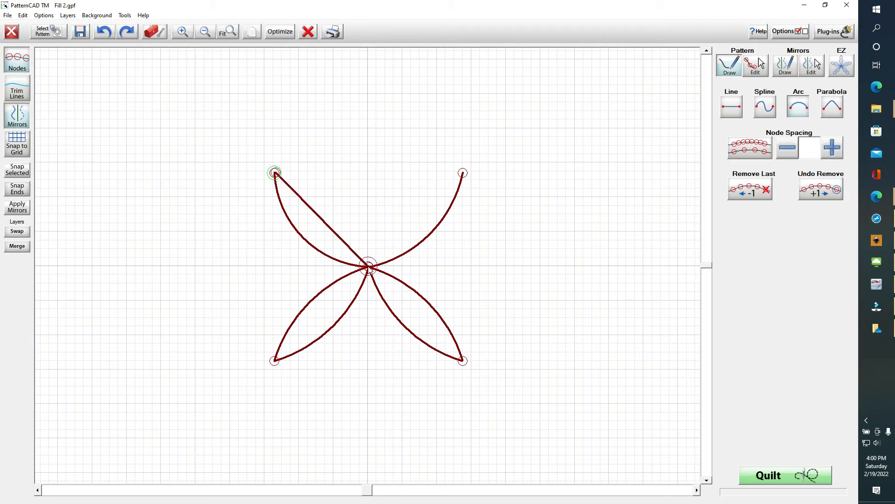
pyautogui.click(463, 175)
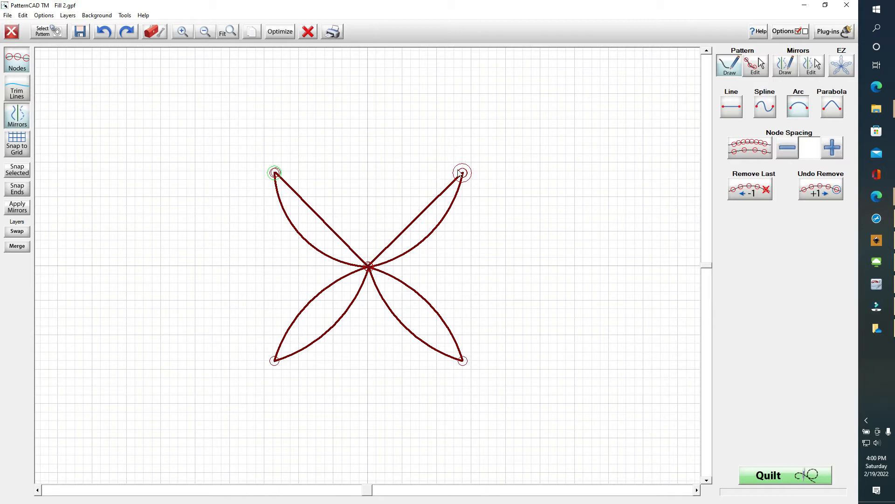
# Undo the stray extra node, return to Pattern Edit, and snap the top-left tip nodes together
pyautogui.click(254, 149)
pyautogui.click(254, 150)
pyautogui.click(103, 31)
pyautogui.click(755, 66)
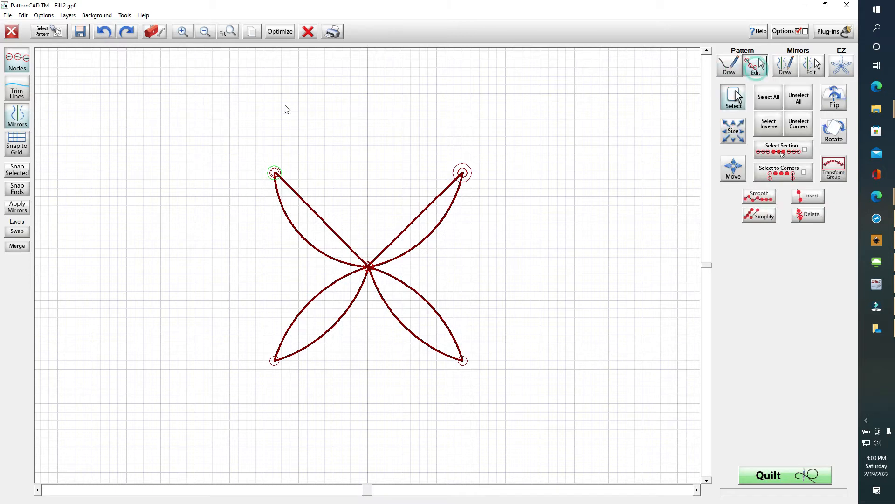
pyautogui.moveTo(256, 161); pyautogui.dragTo(298, 193)
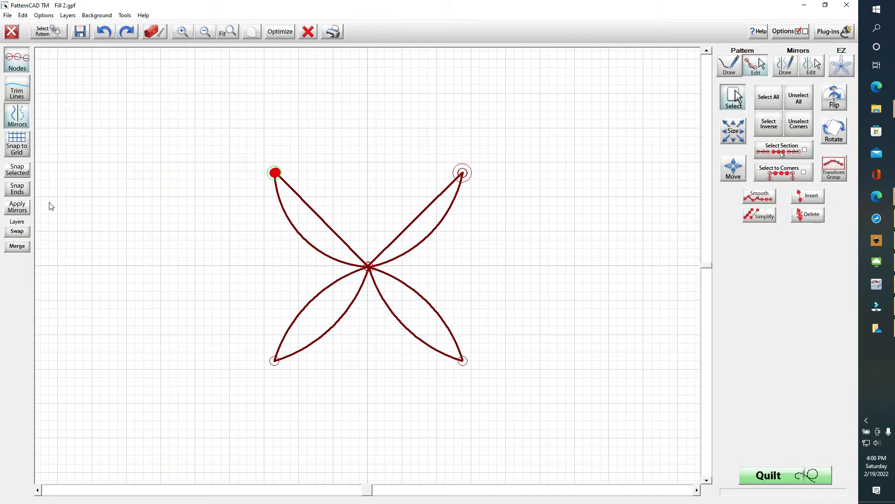
pyautogui.click(17, 172)
# Snap the overlapping nodes at the centre and at the top-right tip together
pyautogui.moveTo(363, 245); pyautogui.dragTo(379, 282)
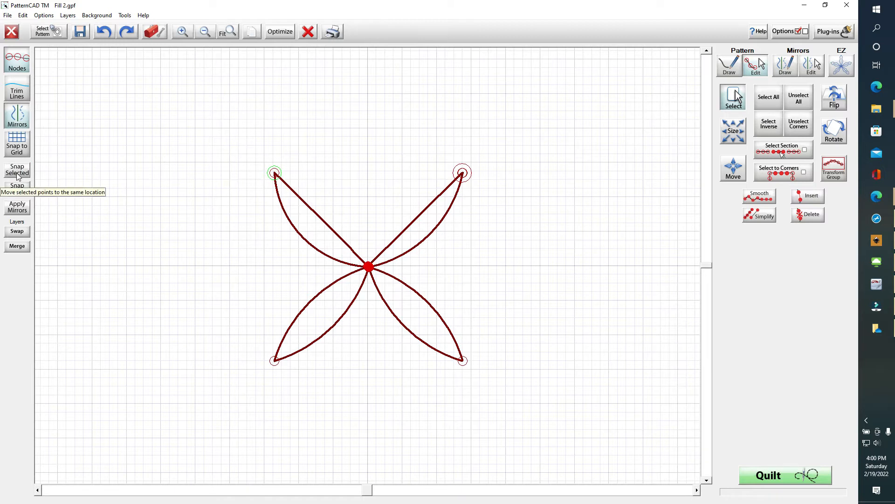
pyautogui.click(17, 175)
pyautogui.moveTo(444, 142); pyautogui.dragTo(484, 208)
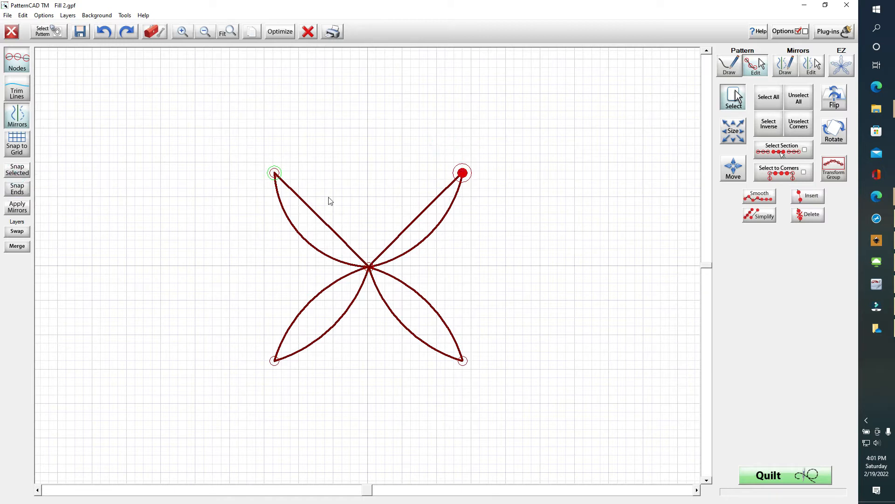
pyautogui.click(26, 172)
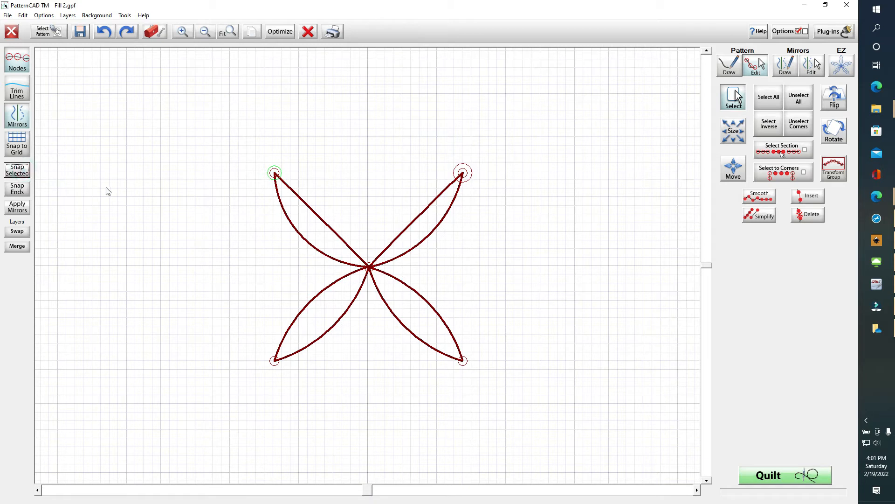
# Select the top-left tip and centre nodes and curve the segment between them
pyautogui.moveTo(251, 150); pyautogui.dragTo(299, 193)
pyautogui.moveTo(361, 246); pyautogui.dragTo(381, 282)
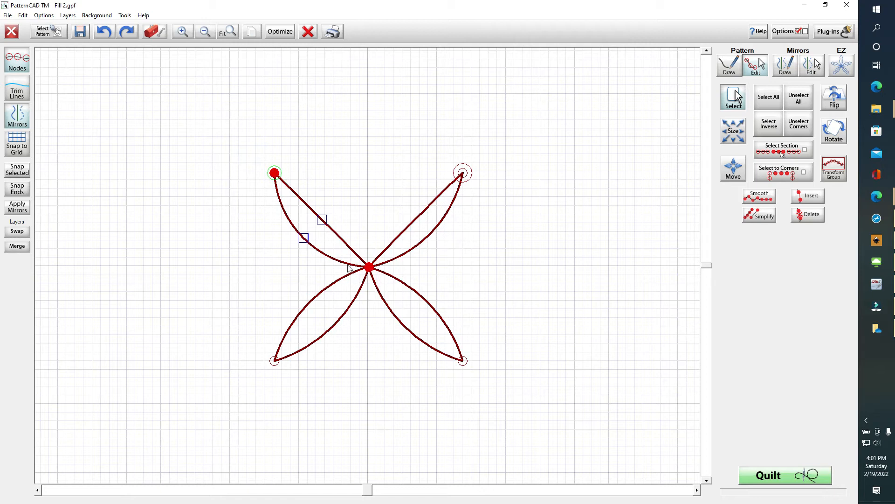
pyautogui.click(321, 219)
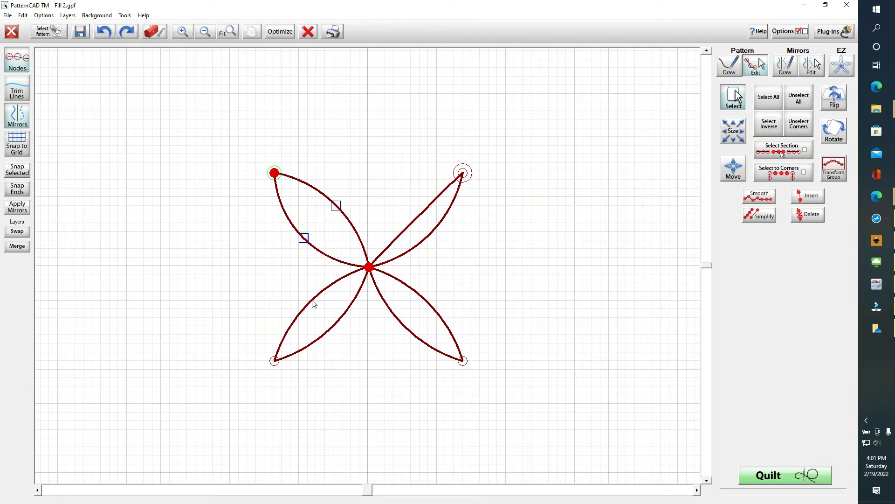
# Adjust the upper-left petal's curve handle
pyautogui.click(334, 207)
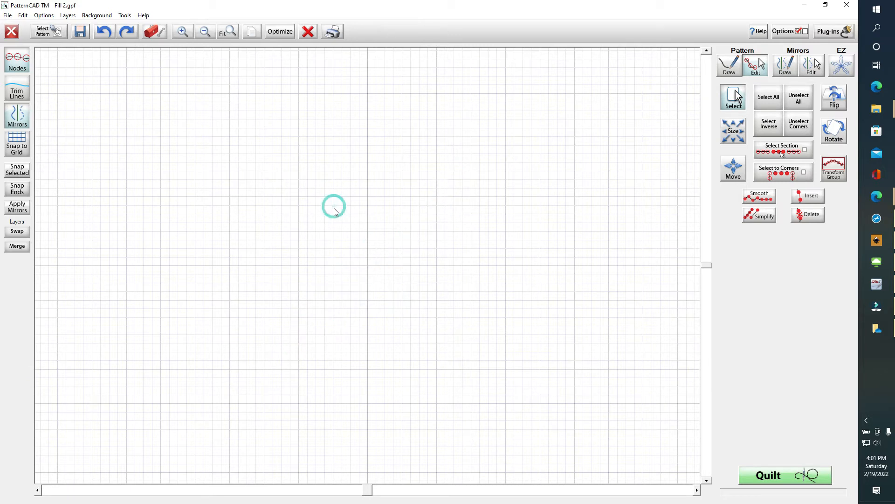
pyautogui.click(331, 209)
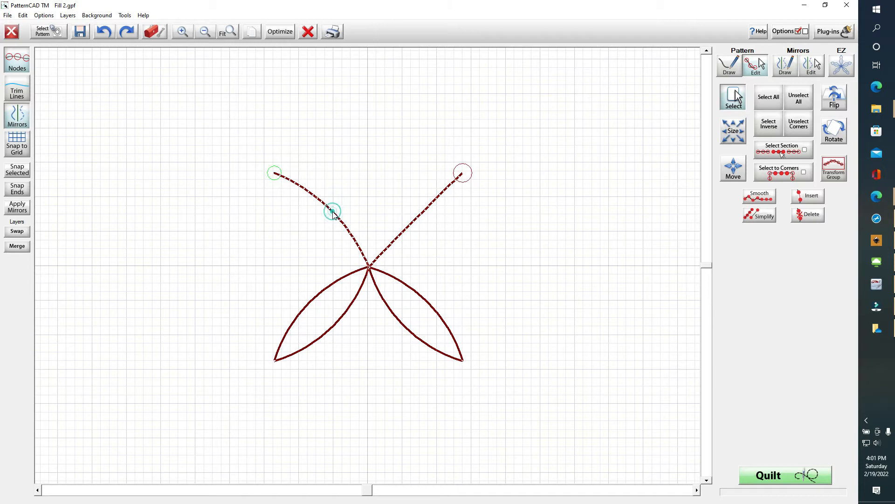
pyautogui.click(304, 236)
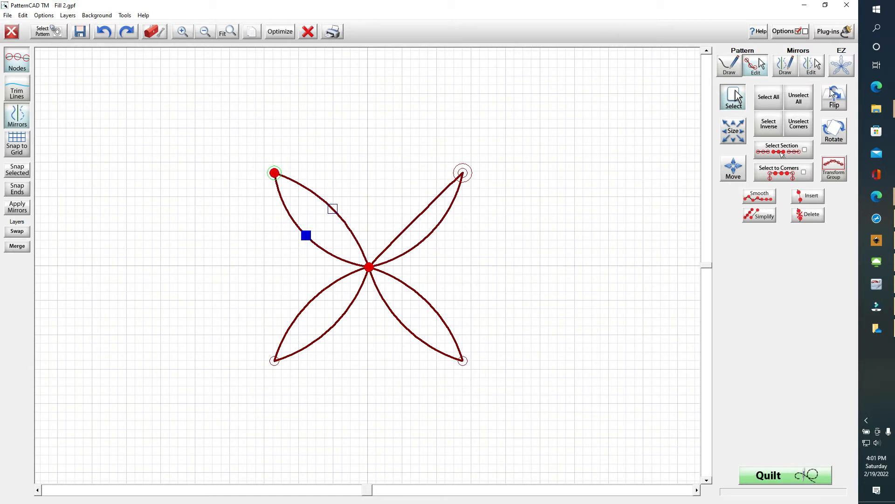
# Select the top-right tip and centre nodes and bend the upper-right side into a curve
pyautogui.click(800, 96)
pyautogui.moveTo(450, 141); pyautogui.dragTo(484, 200)
pyautogui.moveTo(344, 246); pyautogui.dragTo(382, 283)
pyautogui.moveTo(408, 205); pyautogui.dragTo(422, 227)
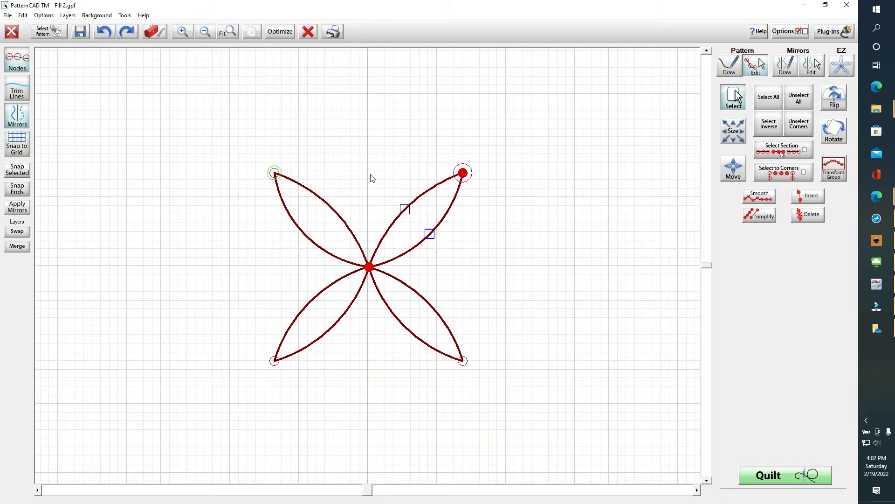
pyautogui.click(80, 32)
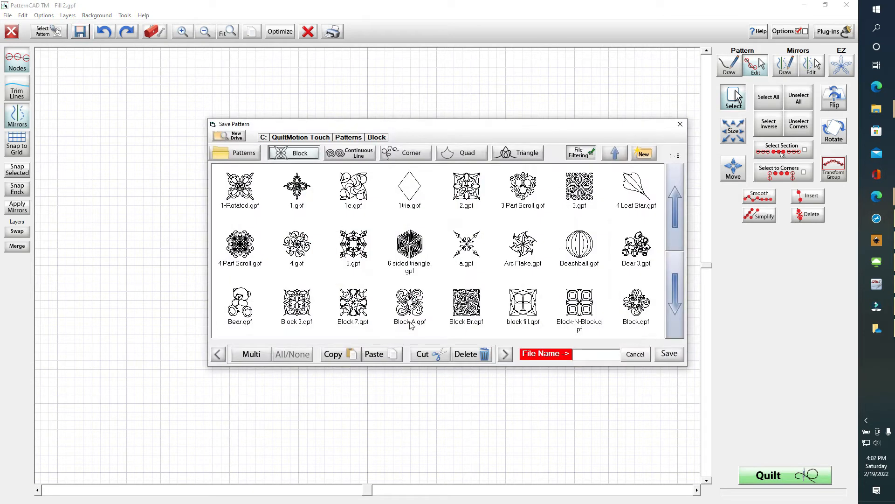
# Save the four-petal block as 1petals.gpf and close the pattern editor
pyautogui.click(585, 357)
pyautogui.write('1p')
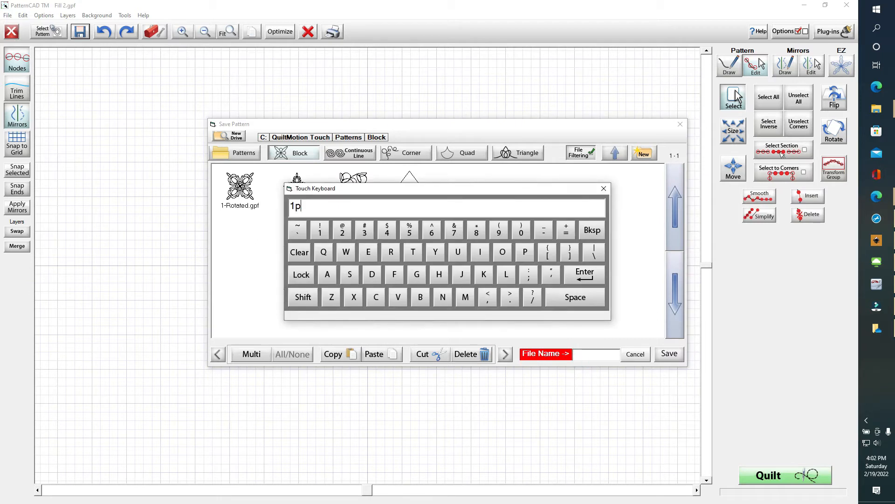
pyautogui.write('etals')
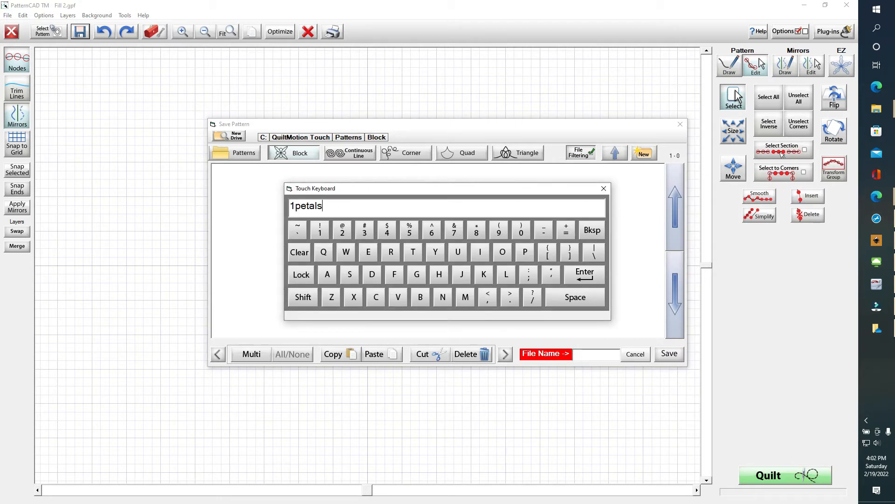
pyautogui.press('Return')
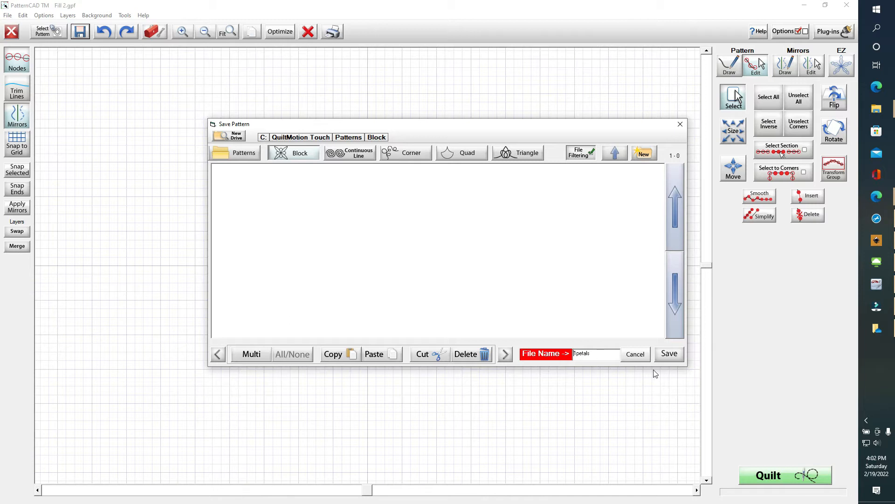
pyautogui.click(670, 355)
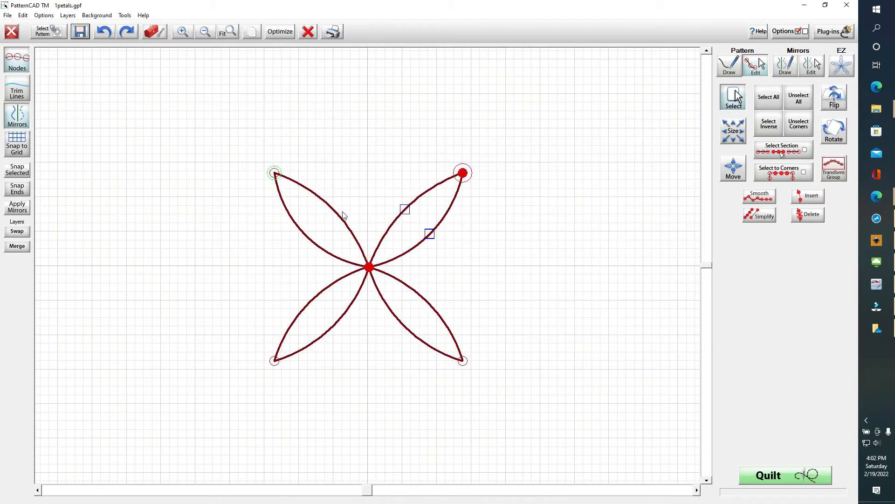
pyautogui.click(12, 32)
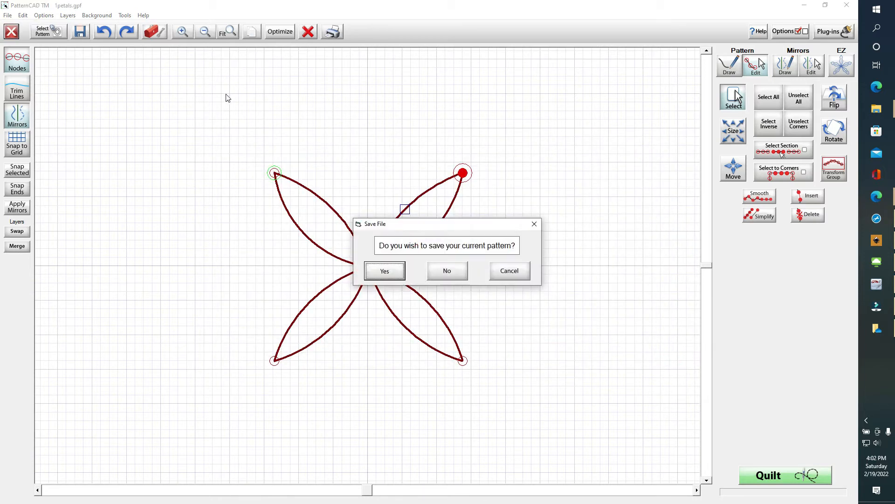
# Exit PatternCAD without saving again, clear the stacker and load the 1petals block
pyautogui.click(453, 275)
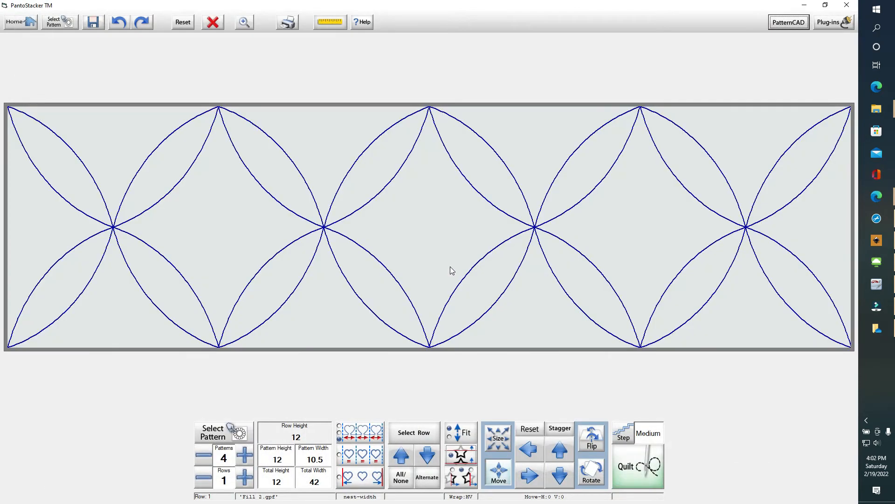
pyautogui.click(218, 27)
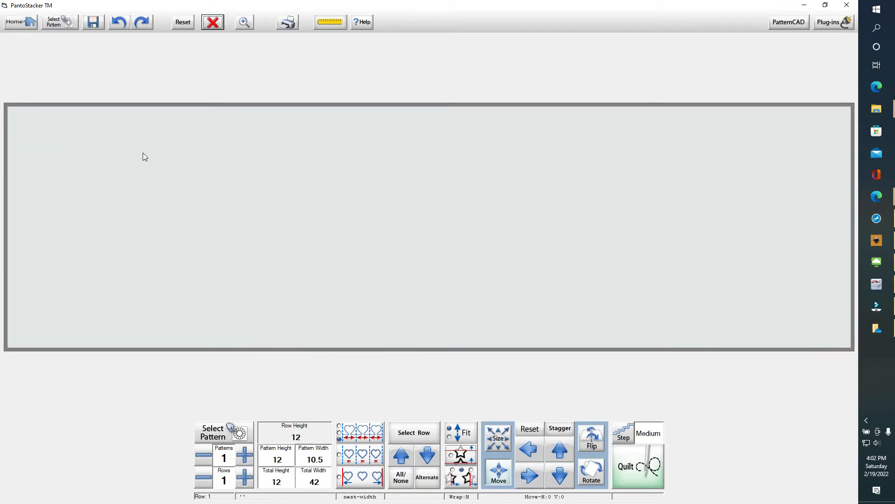
pyautogui.click(58, 23)
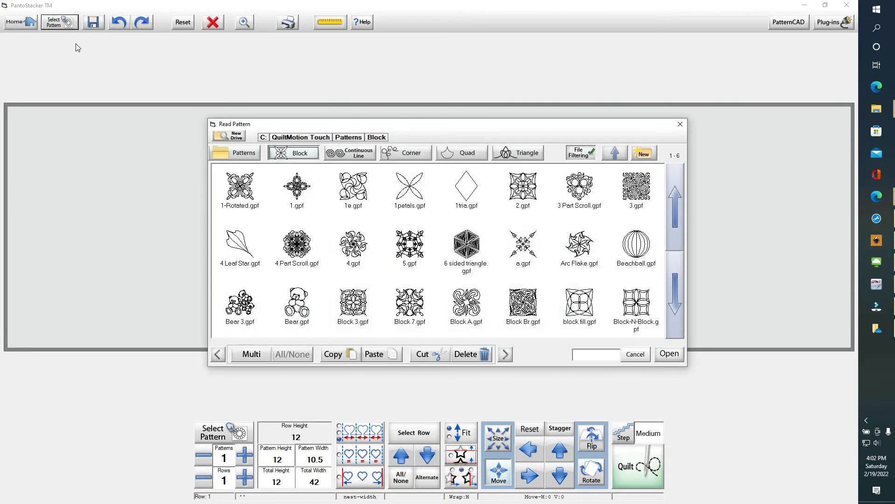
pyautogui.doubleClick(412, 189)
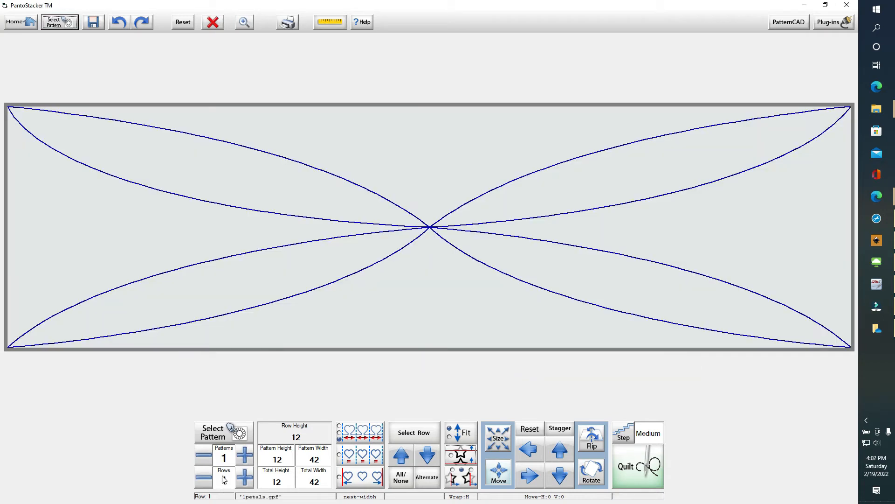
# Repeat the 1petals block four across and send the row to QuiltMotion Touch
pyautogui.click(246, 458)
pyautogui.click(246, 457)
pyautogui.click(246, 457)
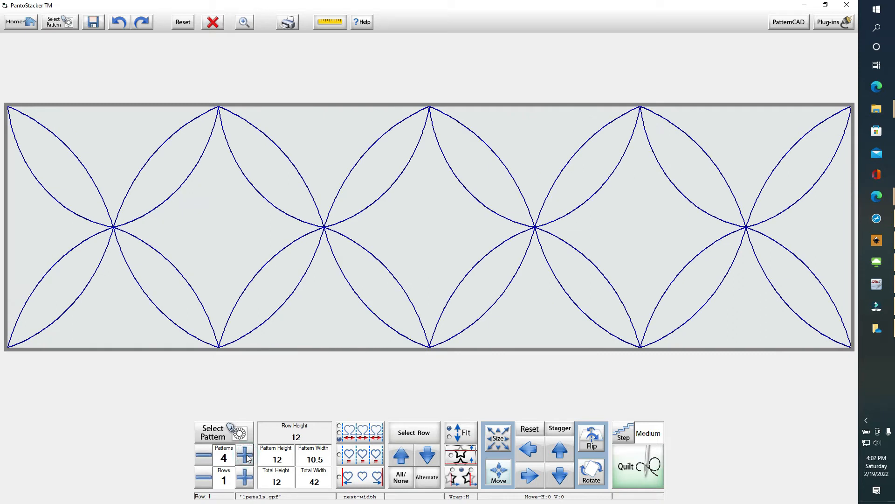
pyautogui.click(643, 473)
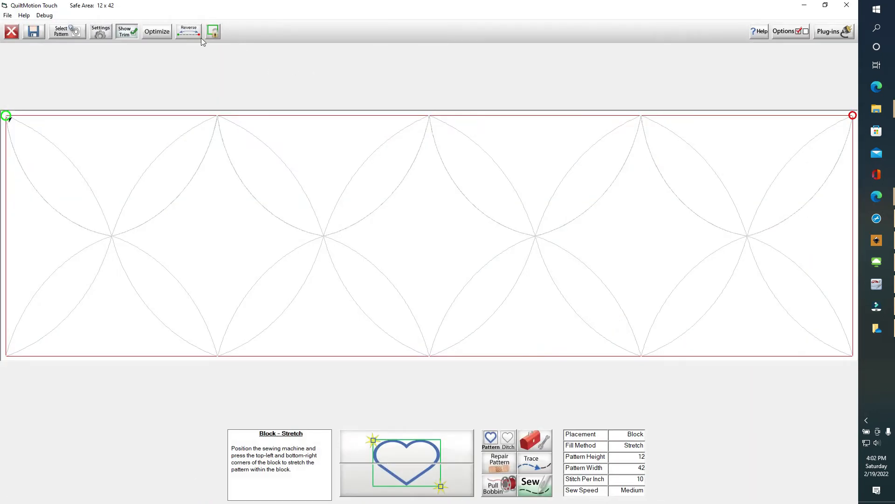
# Optimize the petal row's stitch path and accept the result
pyautogui.click(157, 34)
pyautogui.click(157, 32)
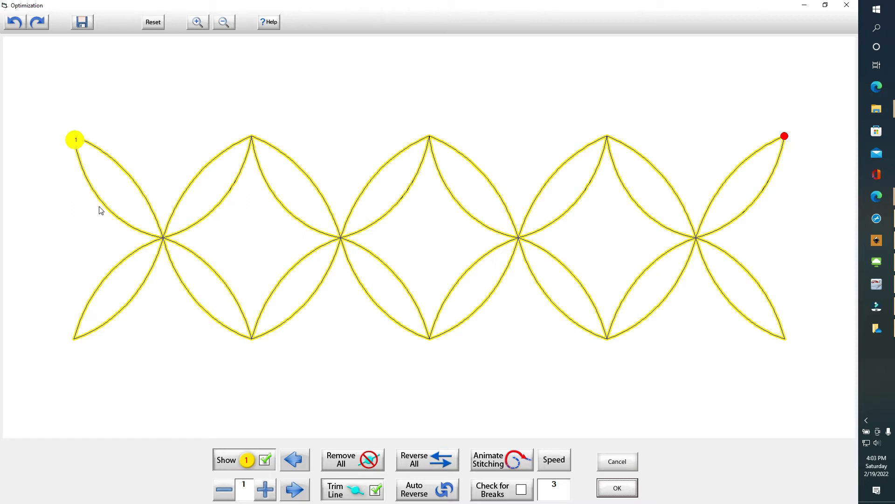
pyautogui.click(635, 491)
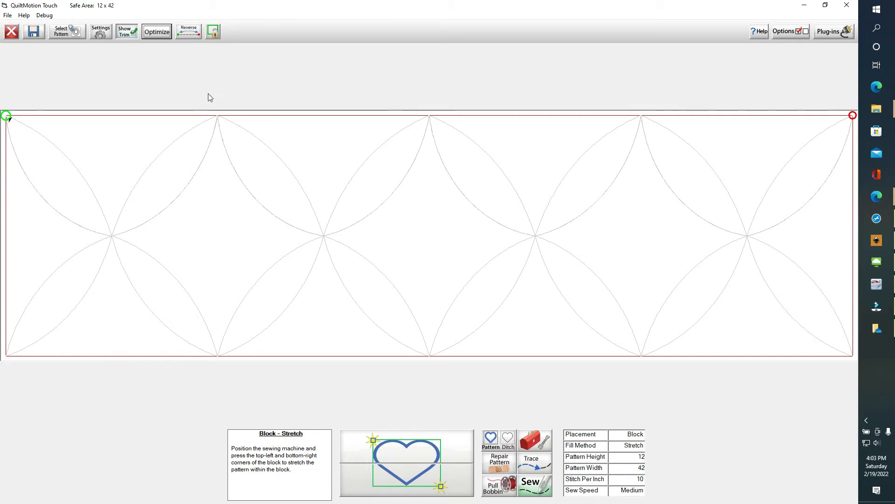
# Reopen Optimize, preview the stitching order as an animation, and accept
pyautogui.click(158, 33)
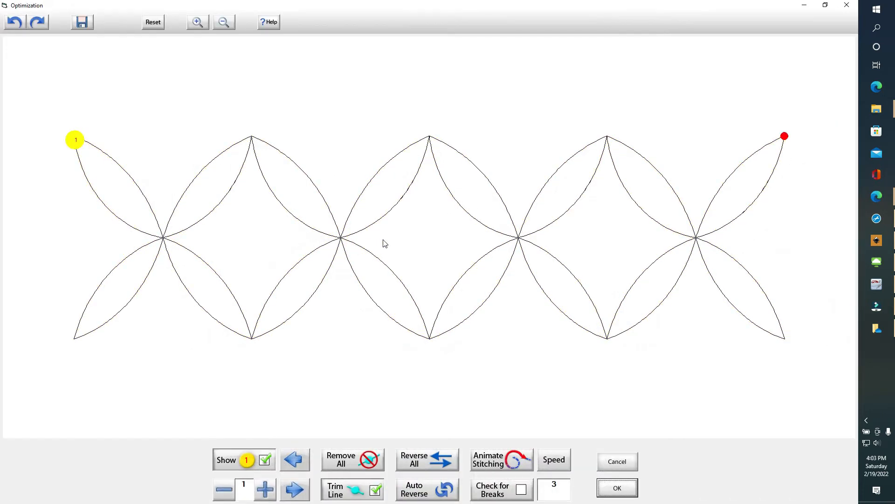
pyautogui.click(513, 466)
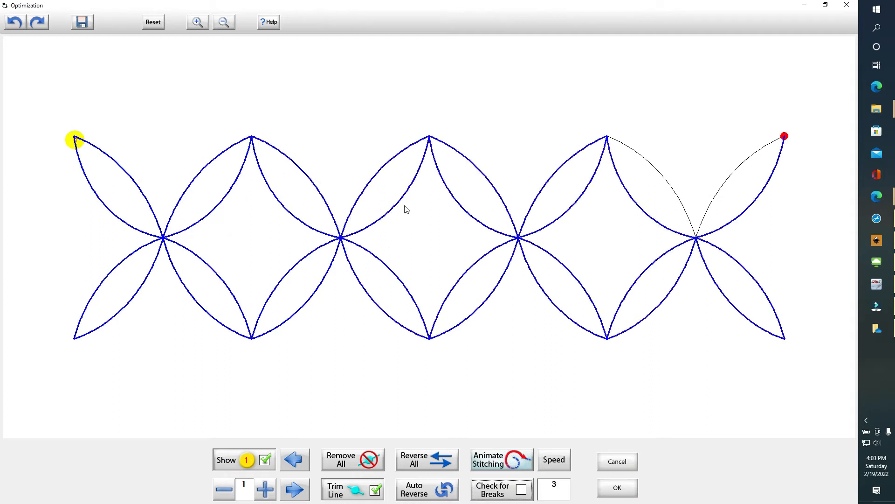
pyautogui.click(623, 490)
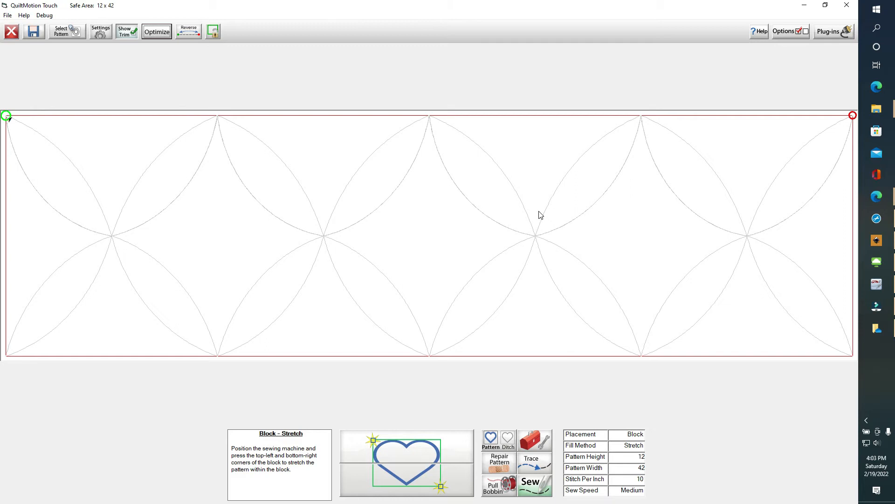
# Back in PantoStacker, load the 1.gpf design and open it in PatternCAD
pyautogui.click(11, 31)
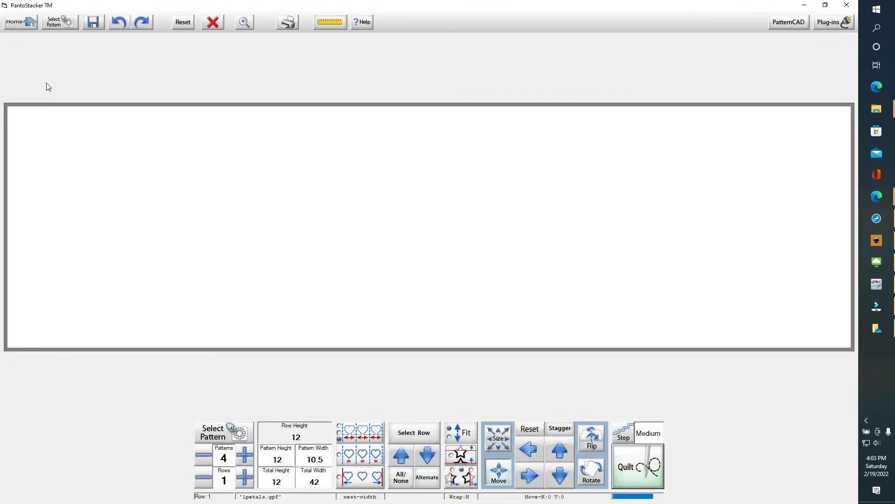
pyautogui.click(52, 26)
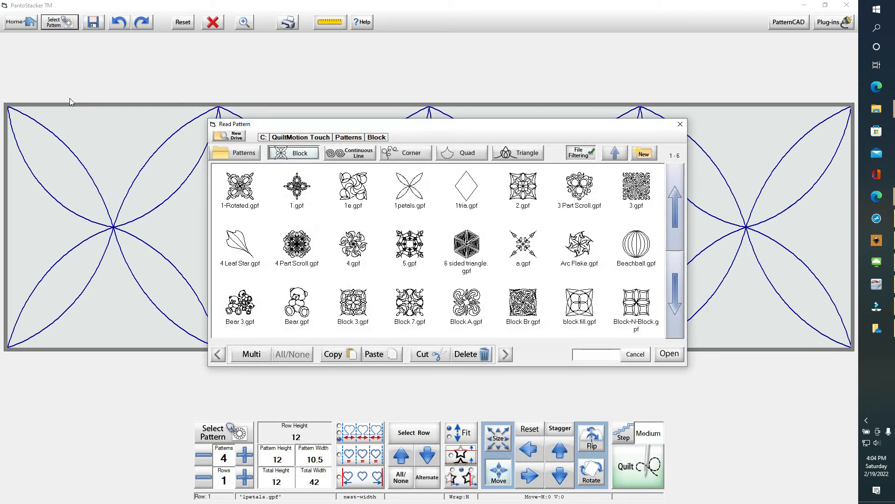
pyautogui.doubleClick(290, 189)
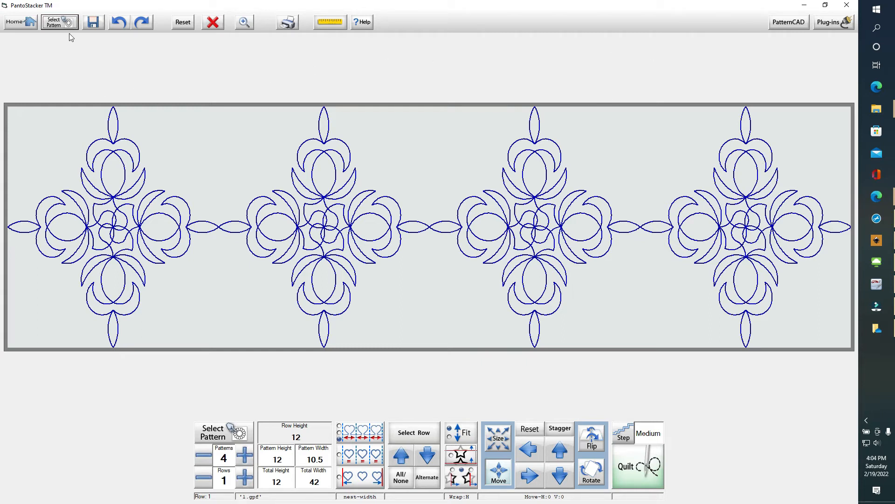
pyautogui.click(780, 25)
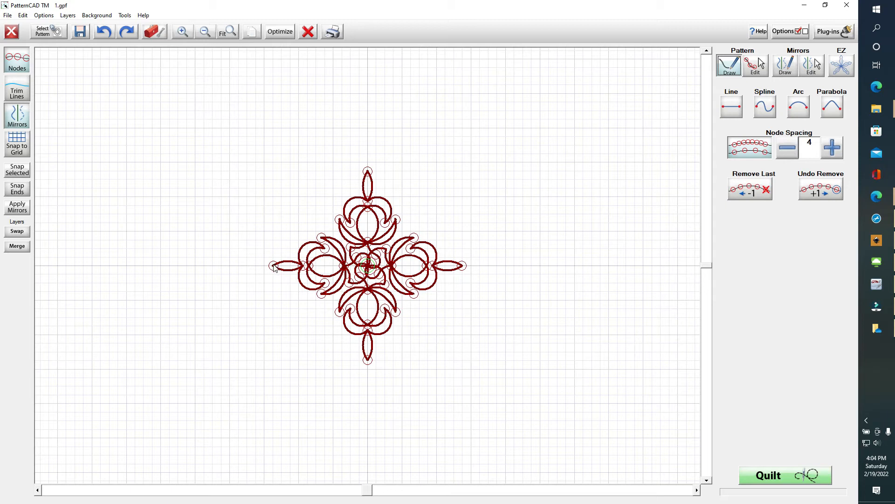
# Zoom in twice on 1.gpf, scroll to the left petal, and switch to Pattern Edit
pyautogui.click(184, 31)
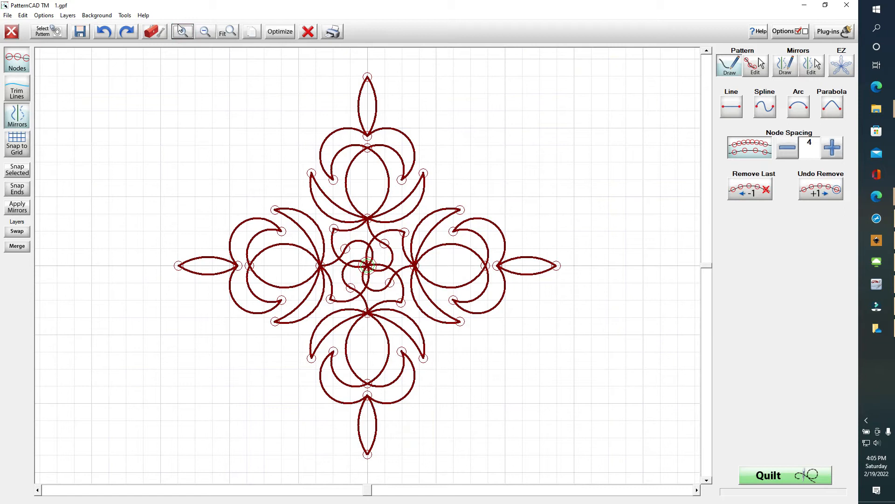
pyautogui.click(182, 32)
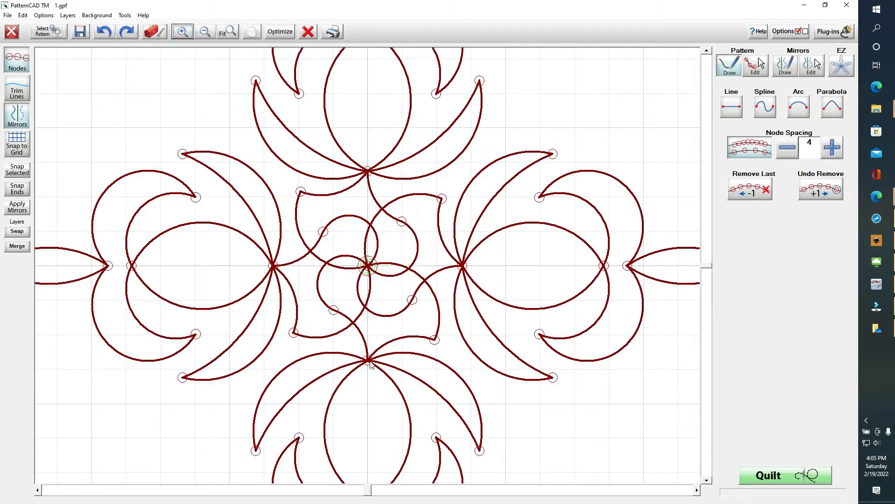
pyautogui.click(361, 491)
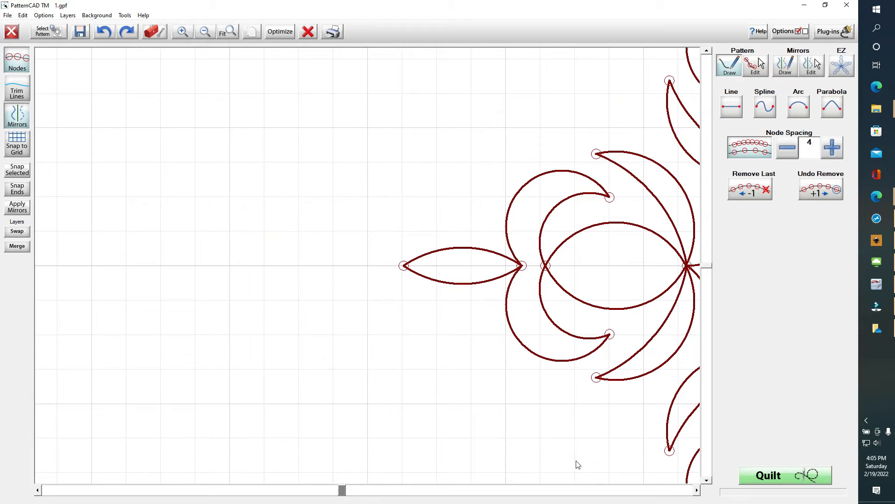
pyautogui.click(697, 490)
pyautogui.click(697, 490)
pyautogui.click(697, 490)
pyautogui.click(697, 490)
pyautogui.click(697, 489)
pyautogui.click(697, 490)
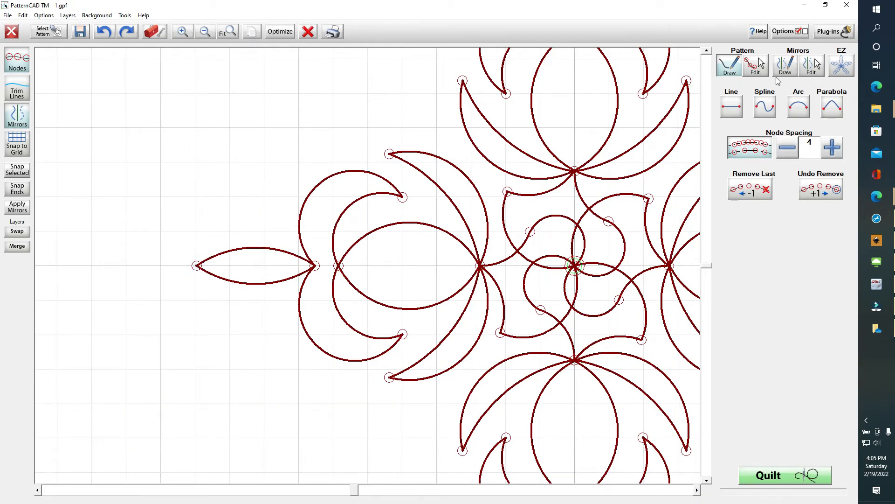
pyautogui.click(756, 65)
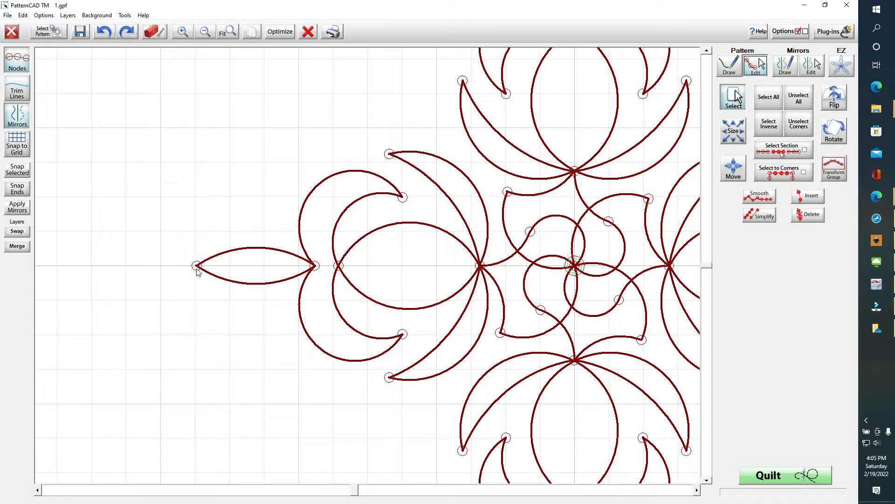
# Make the left petal's outer tip node the start point via Tools > Move Start Point, then optimize the stitch path
pyautogui.click(125, 16)
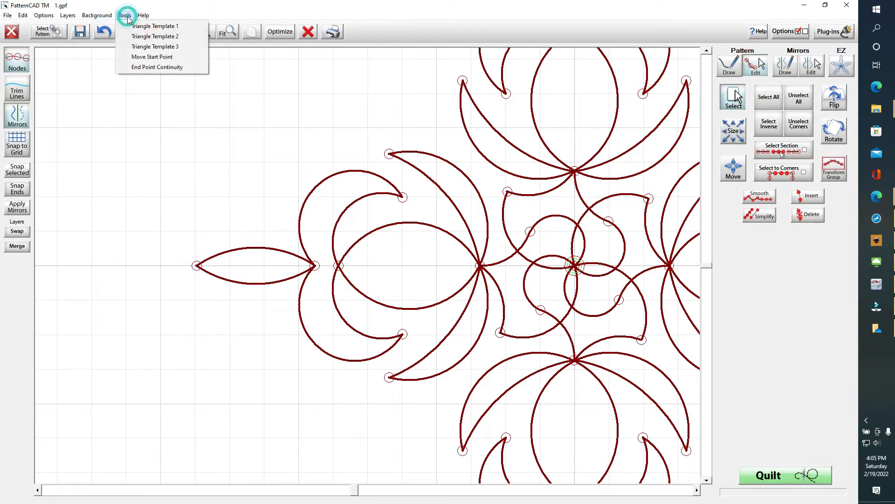
pyautogui.click(140, 57)
pyautogui.moveTo(185, 252); pyautogui.dragTo(209, 278)
pyautogui.click(124, 16)
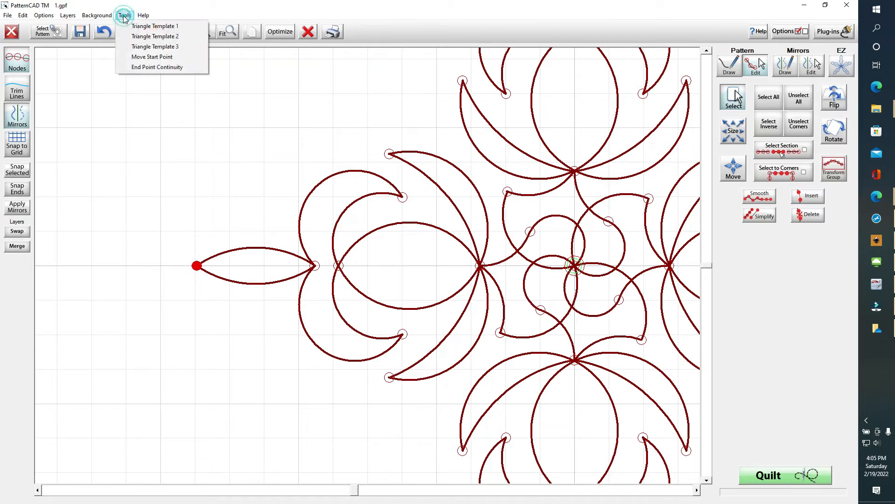
pyautogui.click(149, 57)
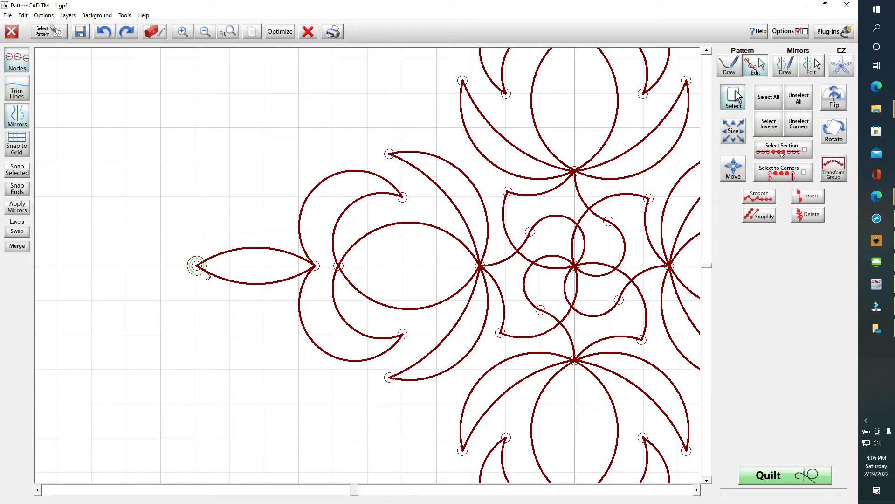
pyautogui.click(282, 33)
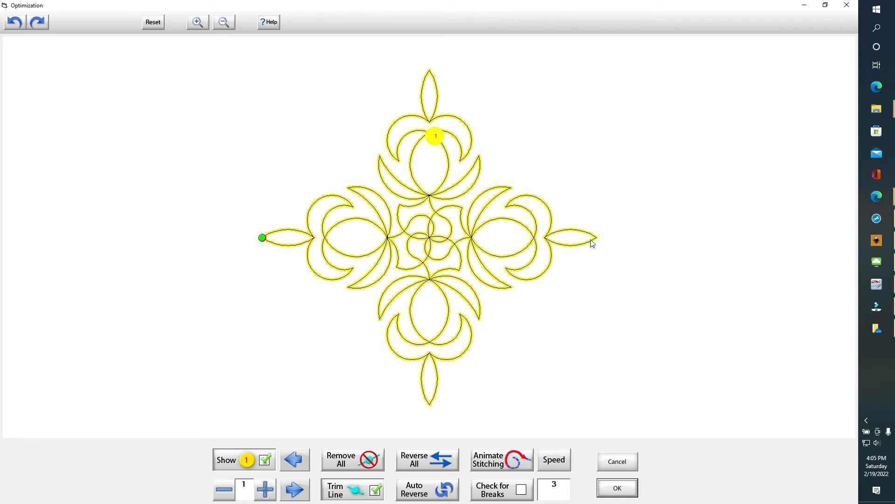
pyautogui.click(617, 487)
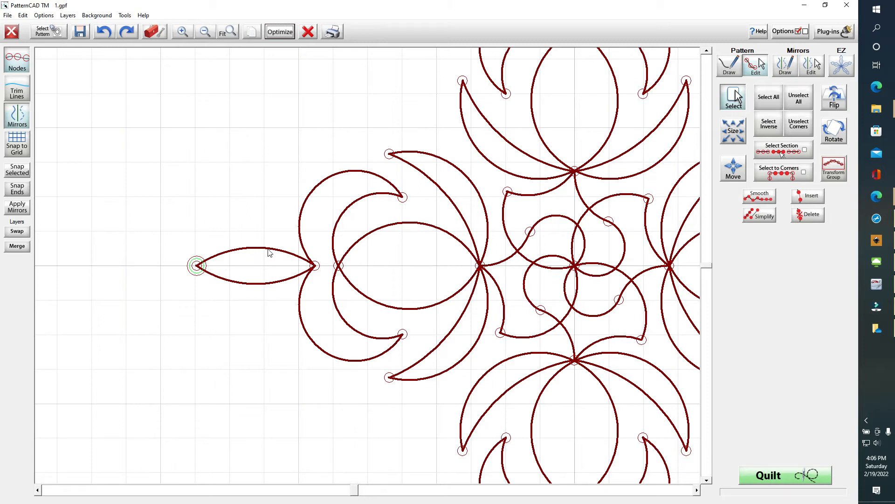
# Select the petal tip, inner point, upper curl end, junction and inner curl nodes up to the centre node
pyautogui.moveTo(175, 241); pyautogui.dragTo(218, 289)
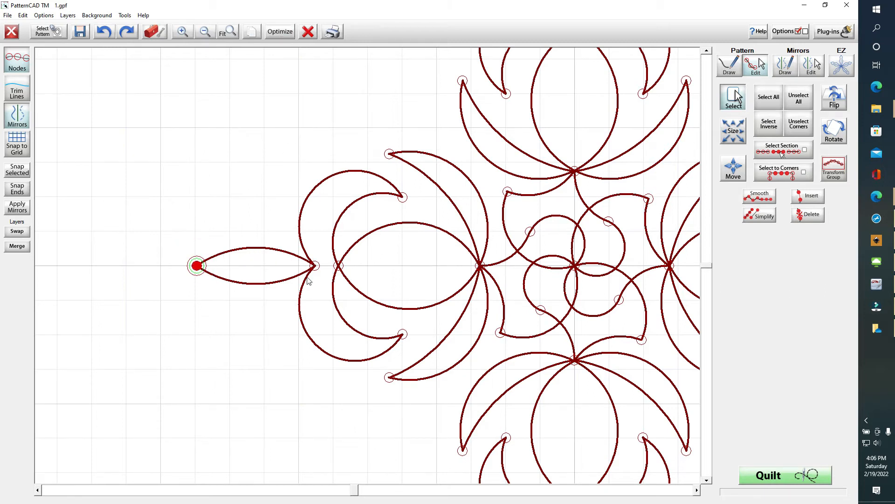
pyautogui.moveTo(318, 249); pyautogui.dragTo(311, 273)
pyautogui.click(402, 197)
pyautogui.click(495, 276)
pyautogui.click(340, 267)
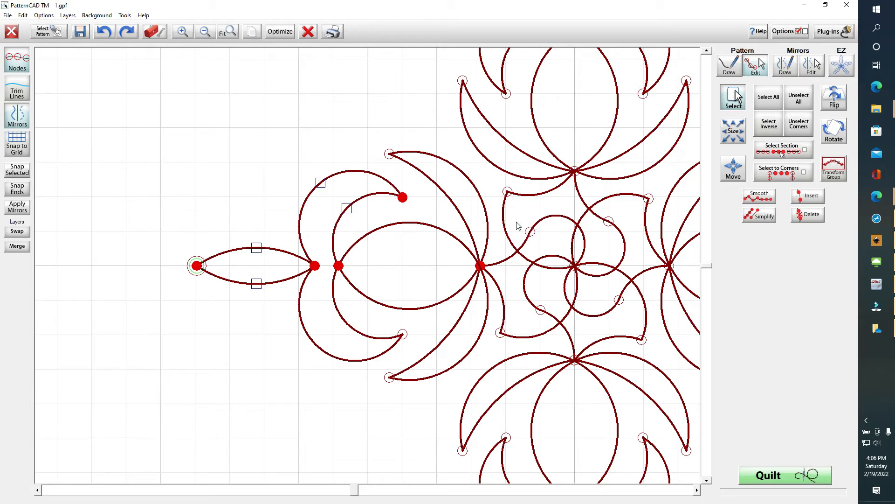
pyautogui.click(530, 231)
pyautogui.click(574, 266)
# Return to drawing mode and review Preferences (Line Width 4, Handle Size Large) before closing them
pyautogui.click(730, 66)
pyautogui.click(806, 31)
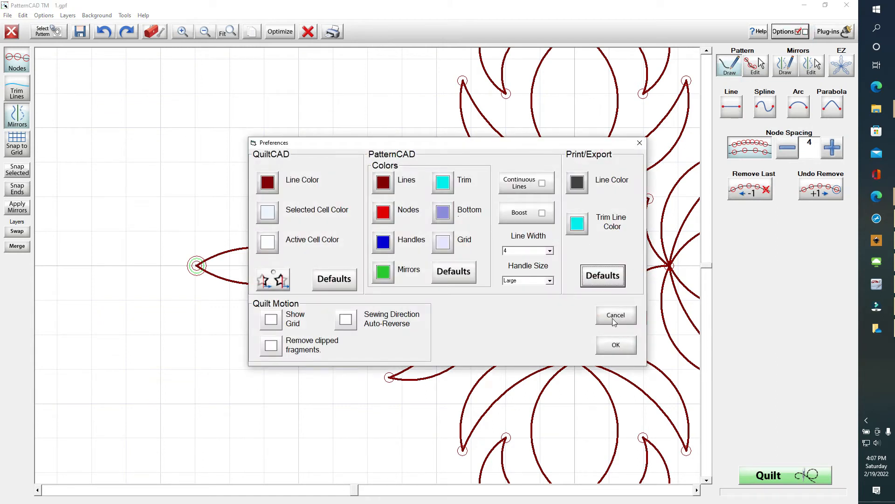
pyautogui.click(629, 349)
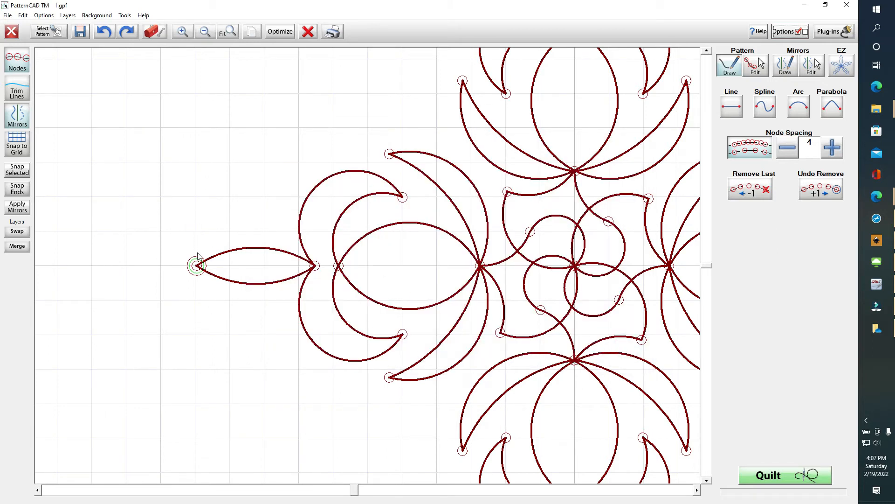
# With the Arc tool, draw lines from above the left petal tip to its inner point, then on to the upper curl's end
pyautogui.click(801, 105)
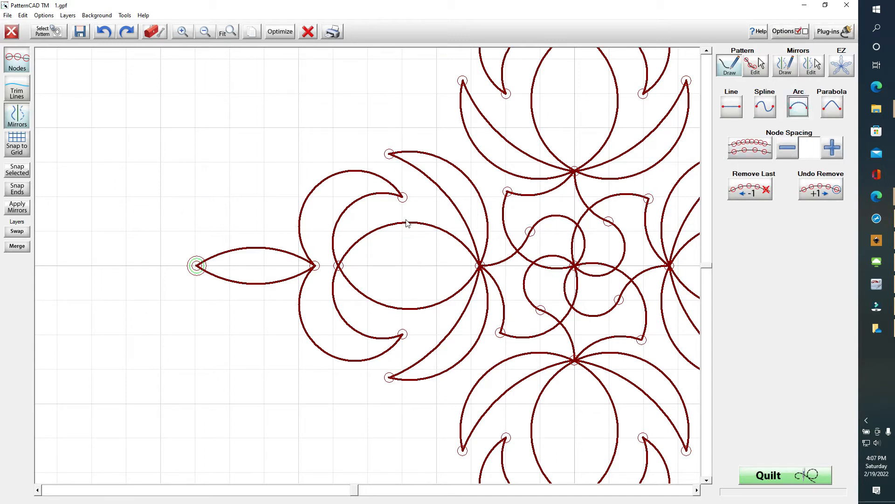
pyautogui.click(194, 249)
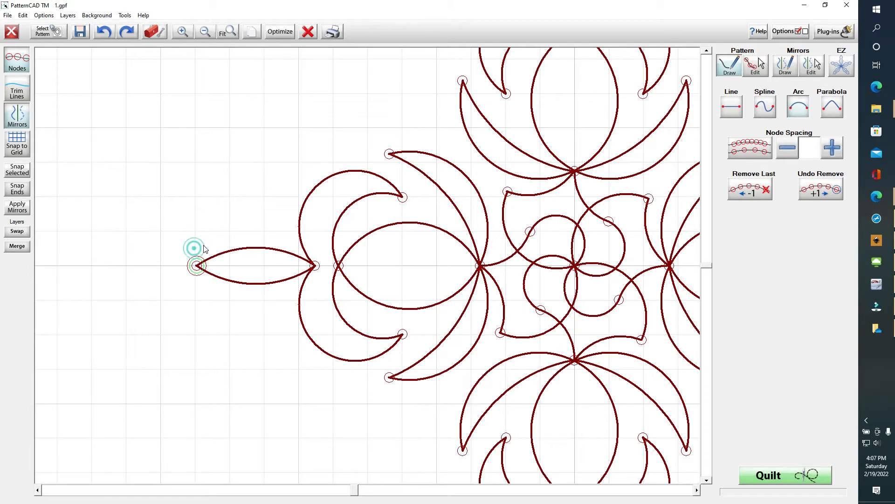
pyautogui.click(314, 266)
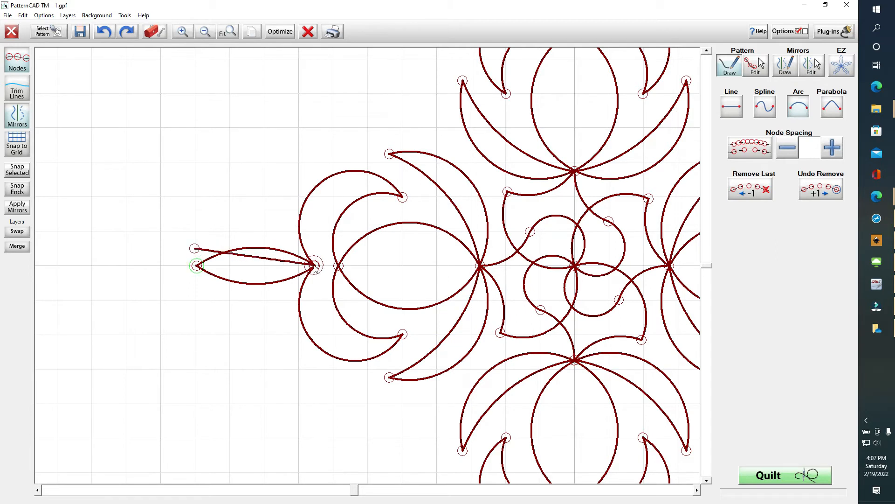
pyautogui.click(403, 198)
pyautogui.click(315, 267)
pyautogui.click(404, 197)
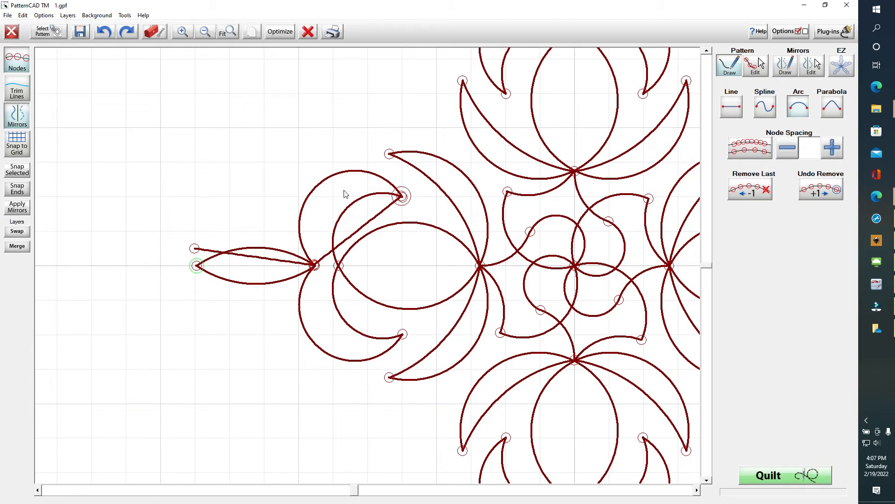
# In edit mode, bend the connector between the upper curl end and petal inner point into a curve
pyautogui.click(767, 67)
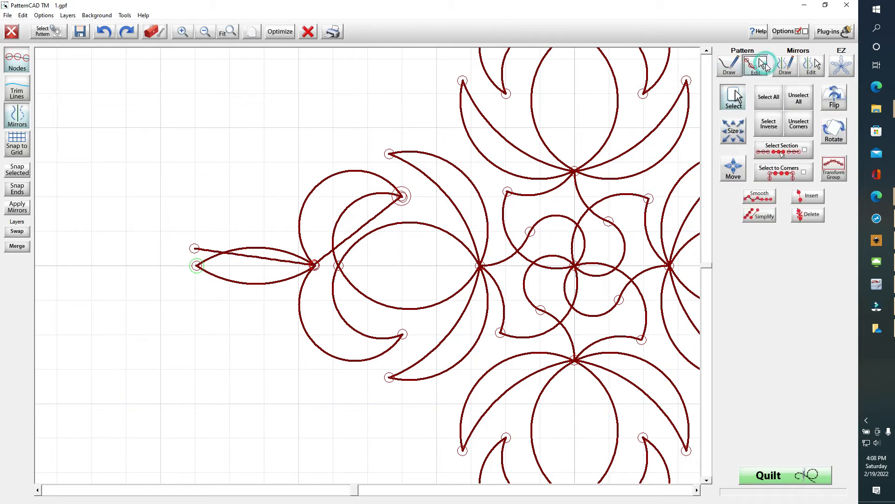
pyautogui.moveTo(426, 192); pyautogui.dragTo(386, 214)
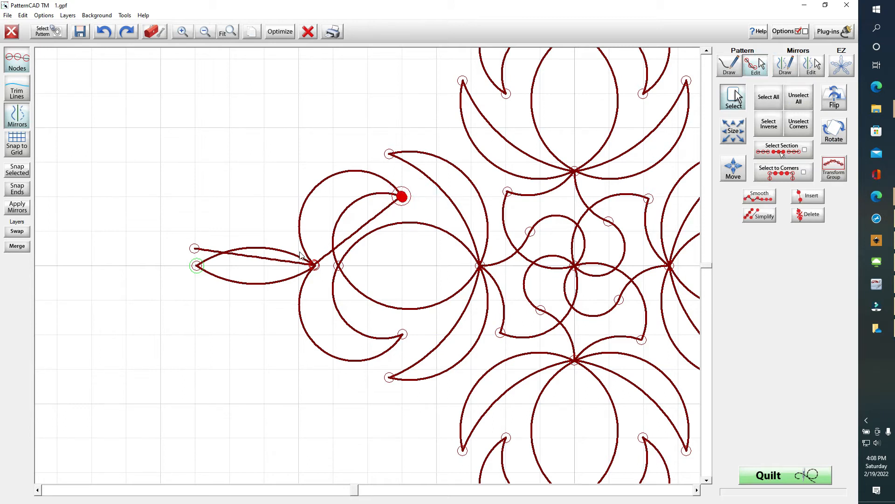
pyautogui.moveTo(301, 249); pyautogui.dragTo(325, 281)
pyautogui.moveTo(359, 229); pyautogui.dragTo(333, 188)
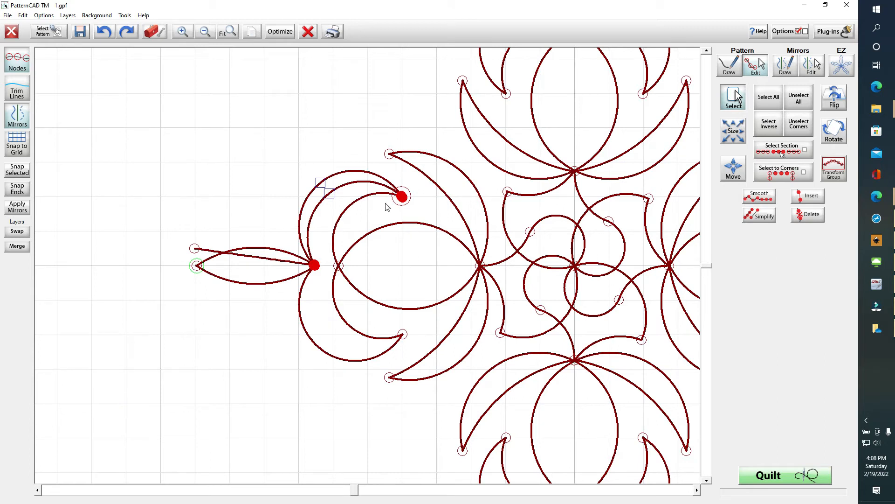
pyautogui.click(803, 99)
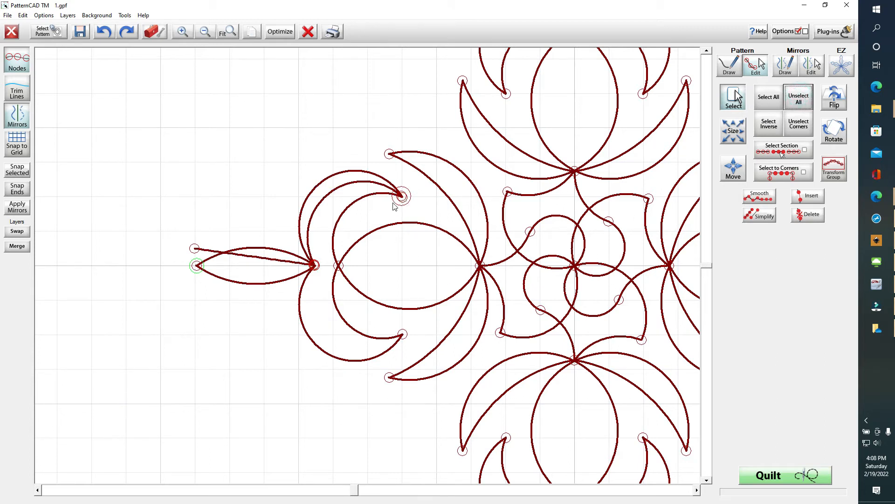
# Draw straight lines from the crescent tip to the lens's left node and across to the centre node
pyautogui.click(731, 65)
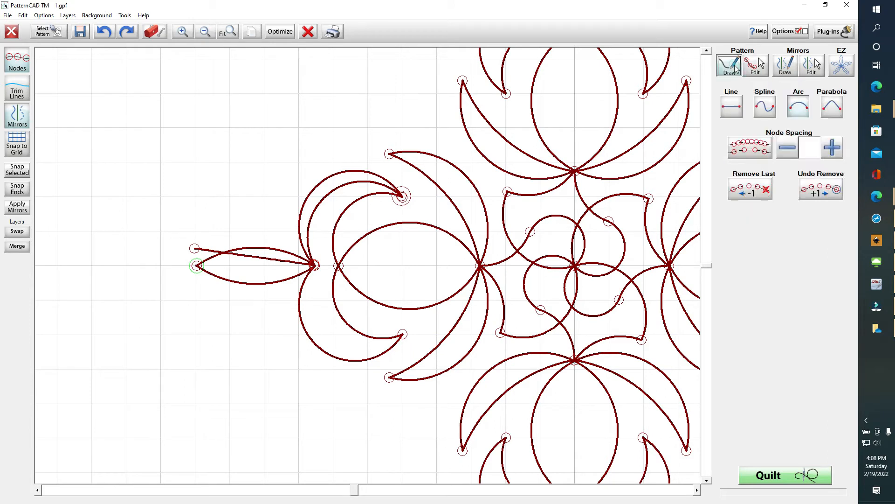
pyautogui.click(401, 197)
pyautogui.click(339, 265)
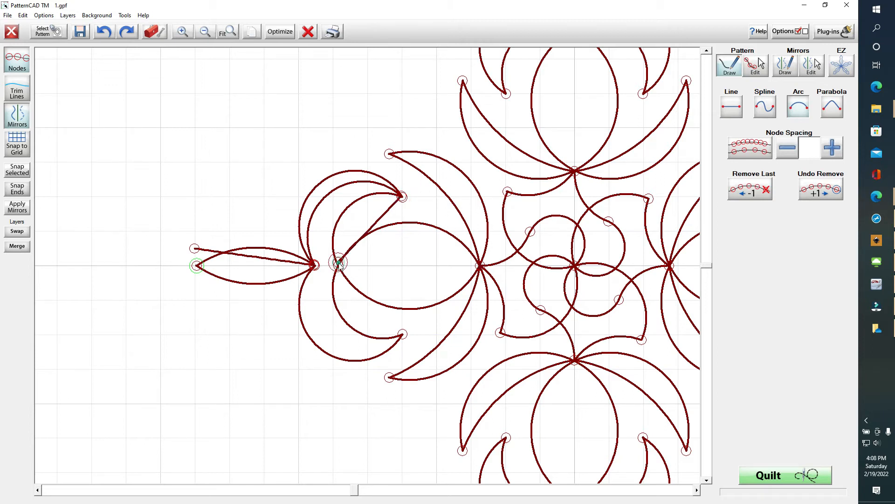
pyautogui.click(481, 266)
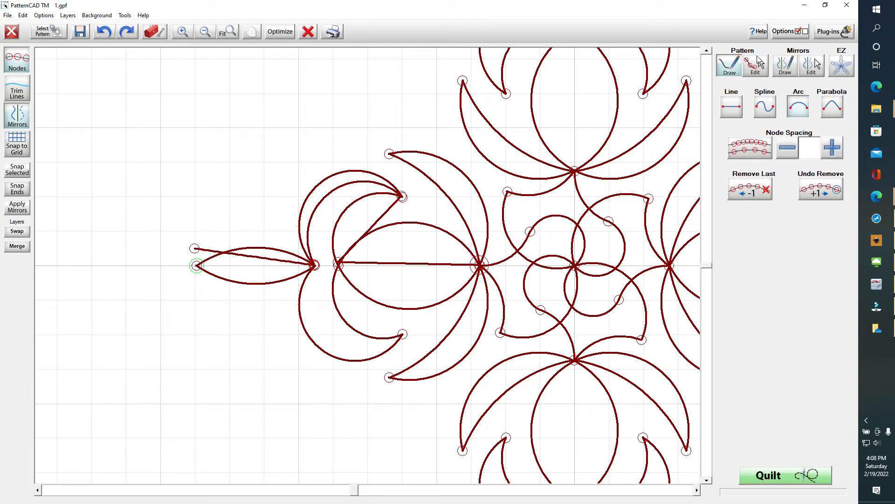
pyautogui.click(755, 70)
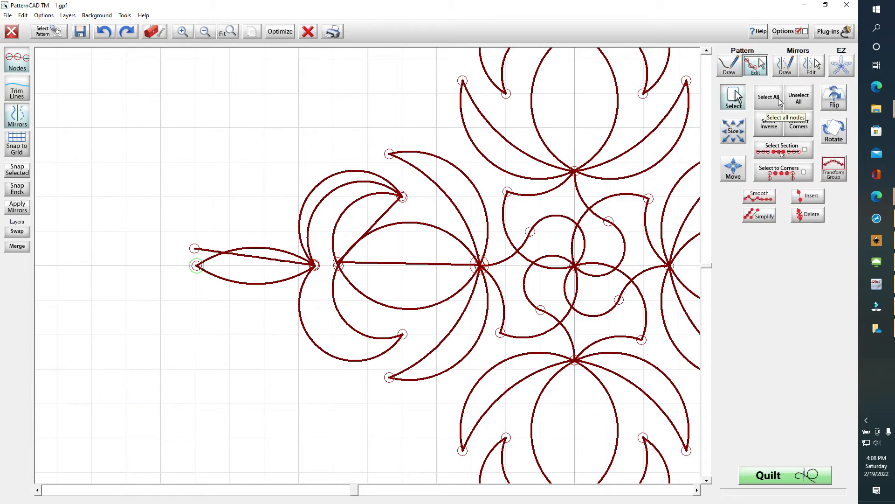
# Bend the connector from the crescent tip to the lens's left node into an arc
pyautogui.click(395, 206)
pyautogui.click(353, 276)
pyautogui.moveTo(370, 232); pyautogui.dragTo(346, 211)
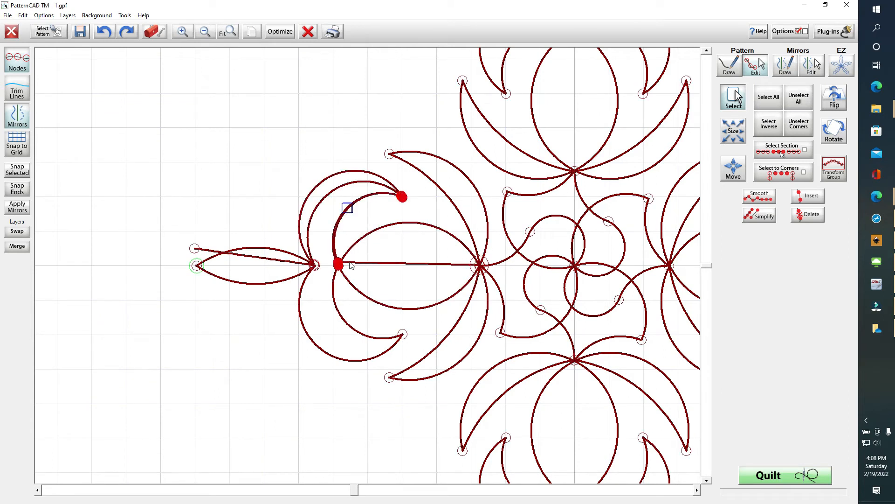
# Snap the crescent tip, lens-left and centre nodes onto the grid
pyautogui.moveTo(411, 180); pyautogui.dragTo(397, 213)
pyautogui.click(18, 171)
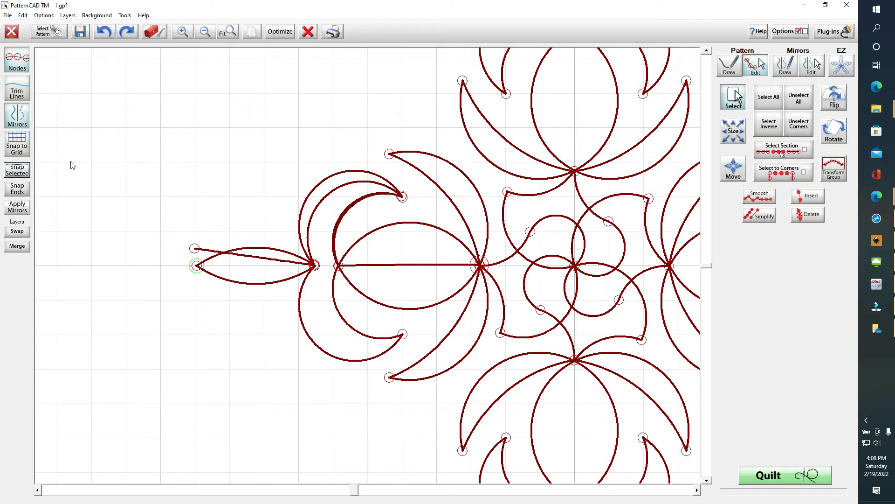
pyautogui.moveTo(407, 180); pyautogui.dragTo(395, 210)
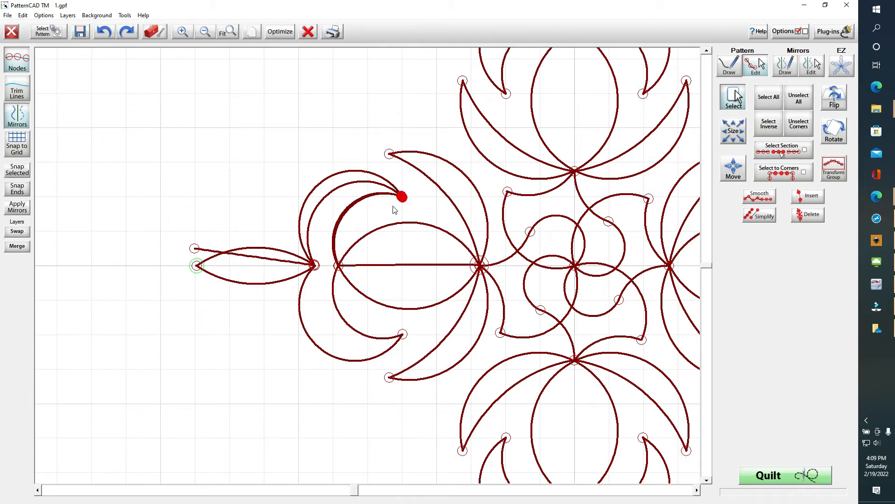
pyautogui.click(27, 170)
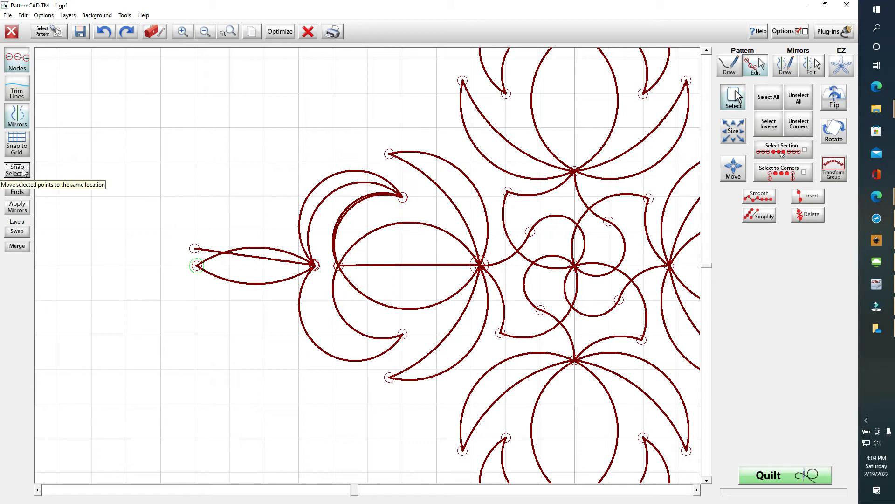
pyautogui.click(315, 264)
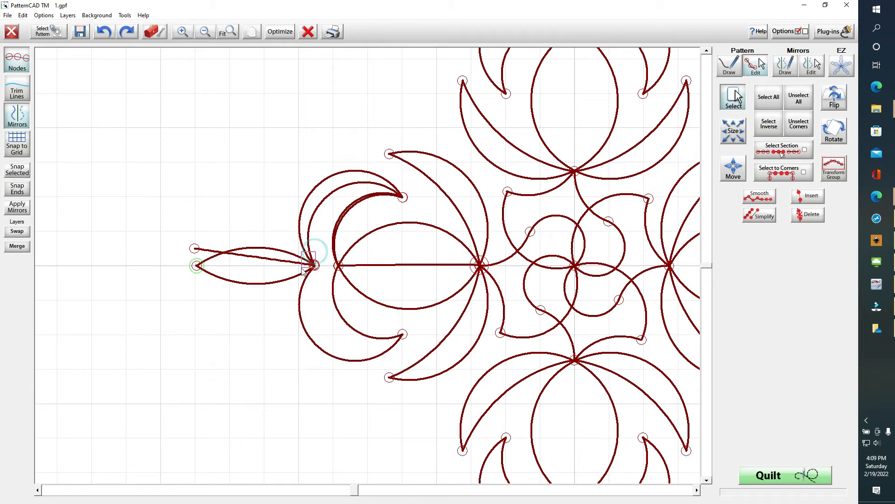
pyautogui.click(17, 171)
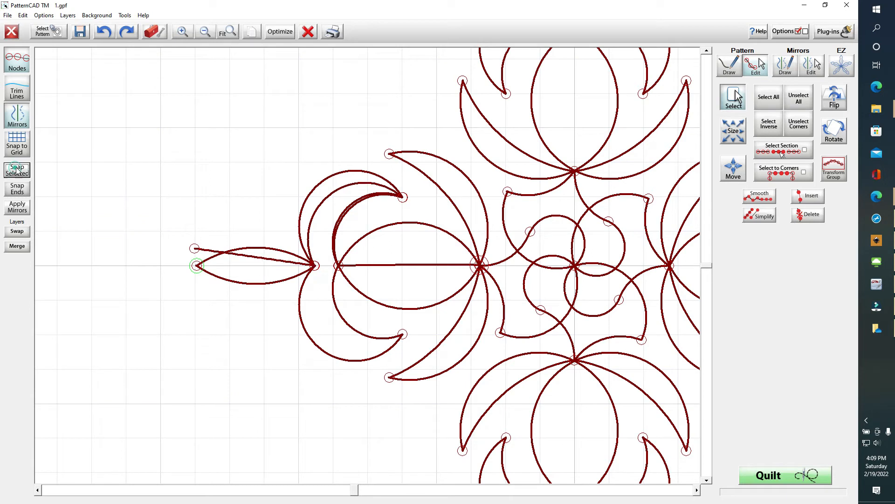
pyautogui.click(479, 265)
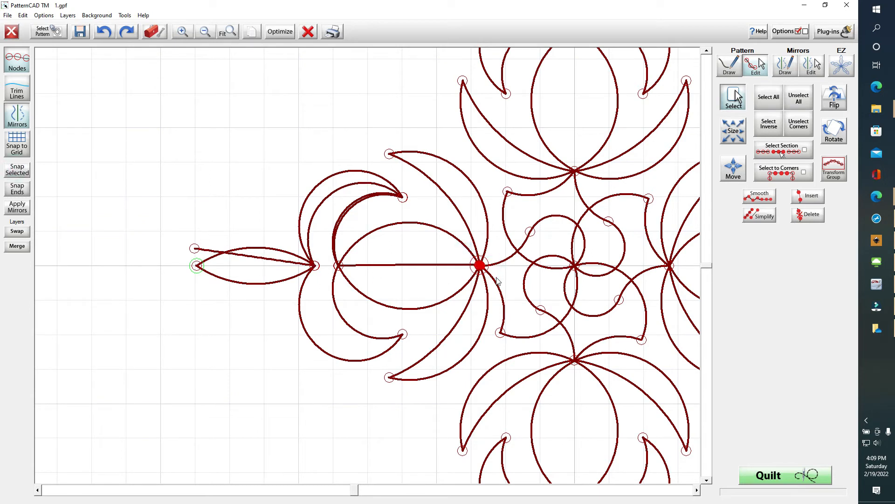
pyautogui.click(17, 171)
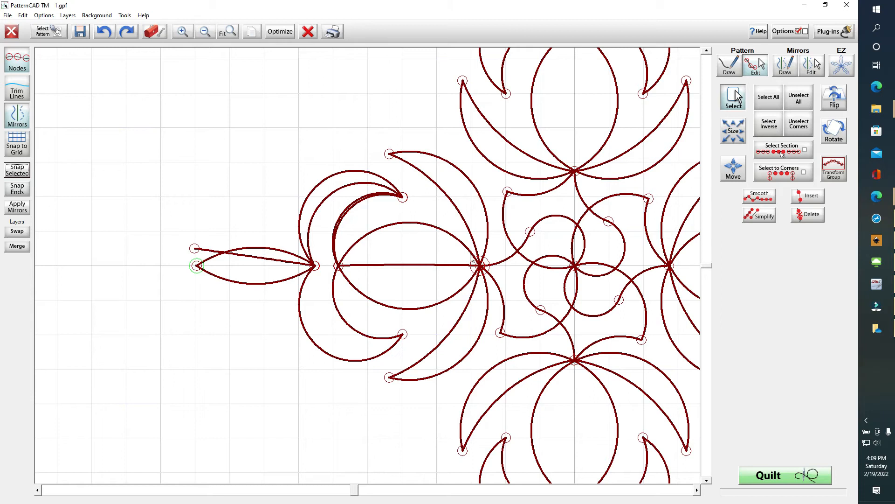
# Bend the horizontal line between the centre and lens-left nodes down into the lens's lower curve
pyautogui.moveTo(452, 254); pyautogui.dragTo(495, 278)
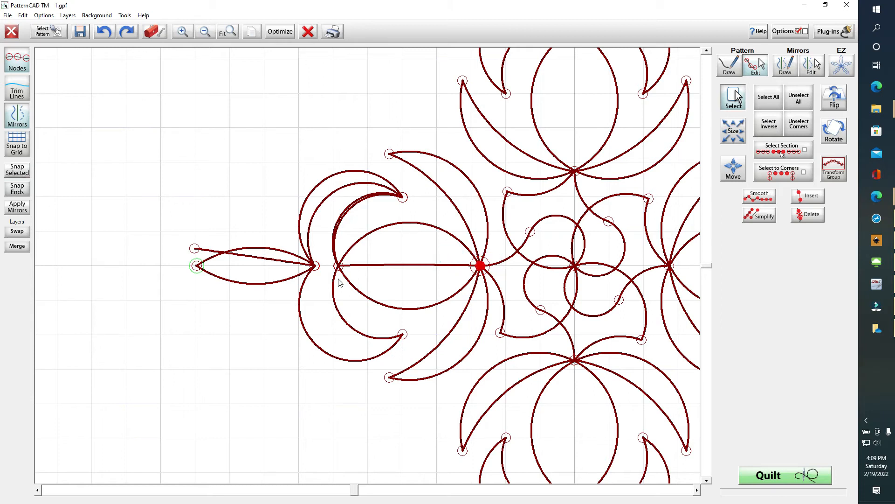
pyautogui.moveTo(360, 257); pyautogui.dragTo(335, 275)
pyautogui.click(410, 266)
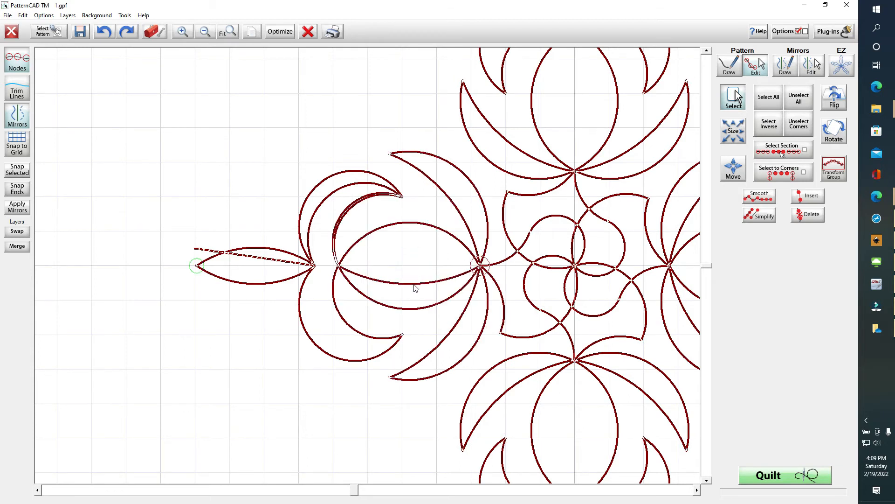
pyautogui.moveTo(417, 296); pyautogui.dragTo(416, 310)
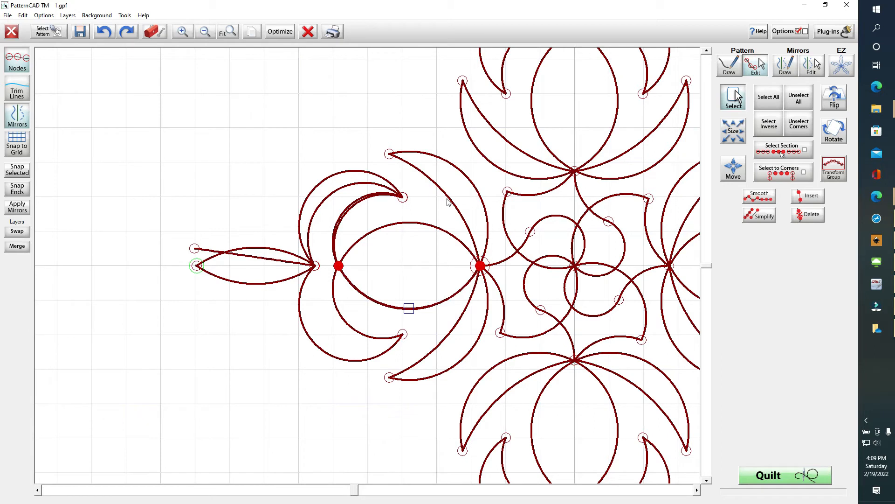
# Select the crescent tip node and the curve section running through the crescent
pyautogui.moveTo(437, 256); pyautogui.dragTo(492, 270)
pyautogui.moveTo(418, 200); pyautogui.dragTo(395, 196)
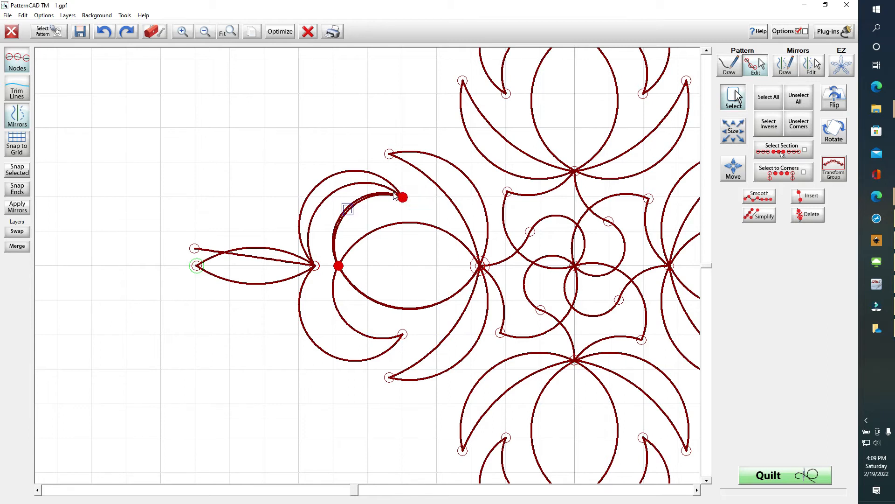
pyautogui.click(348, 211)
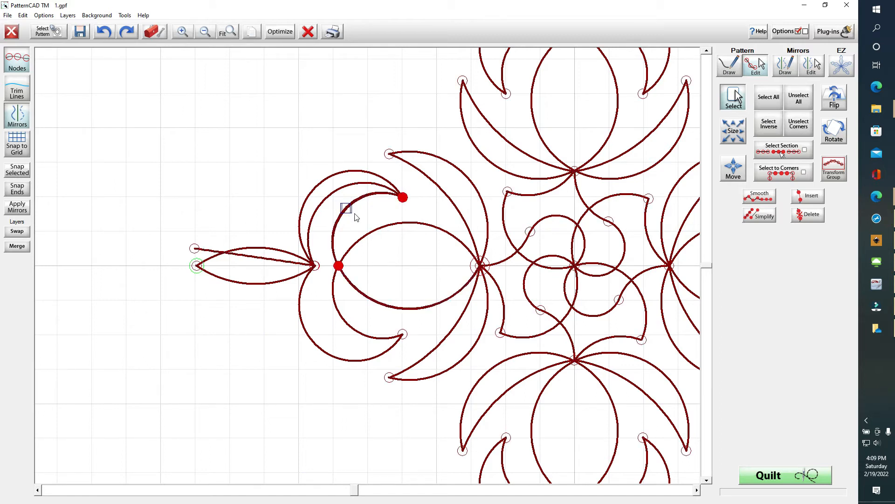
pyautogui.click(349, 211)
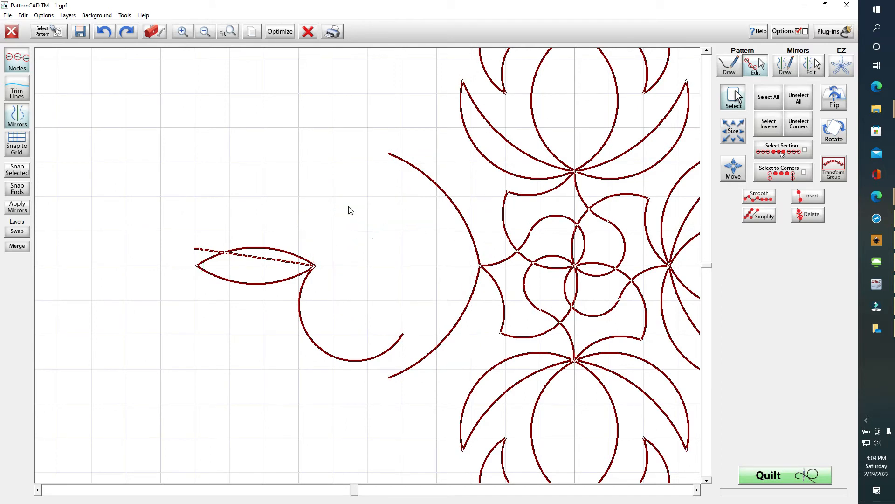
pyautogui.click(348, 209)
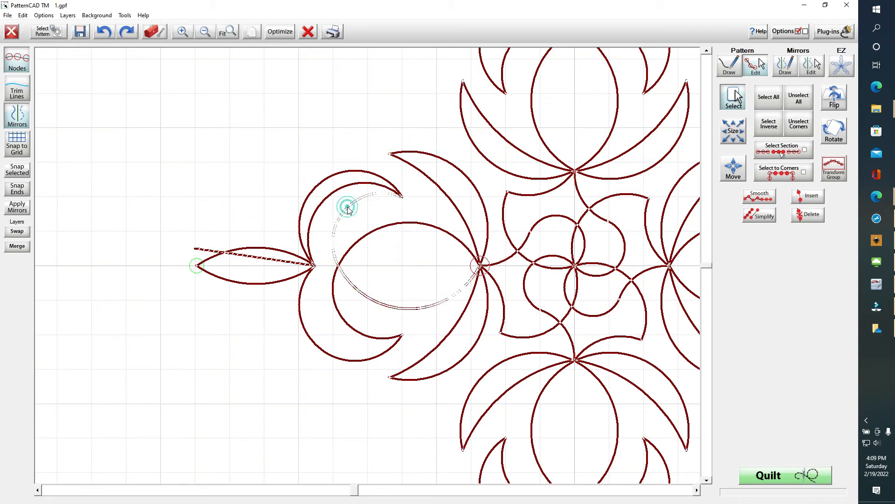
pyautogui.click(346, 209)
pyautogui.click(346, 212)
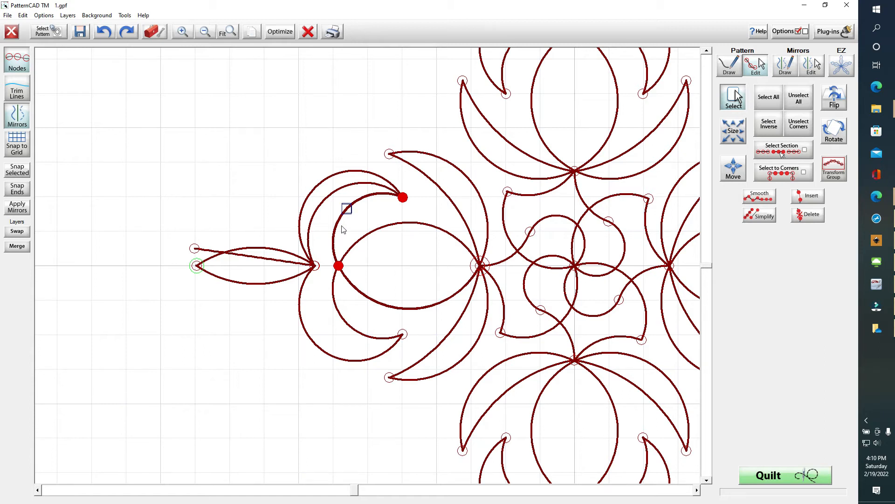
# Change the crescent-tip section's line type to Arc and pull it out to the upper left
pyautogui.rightClick(362, 203)
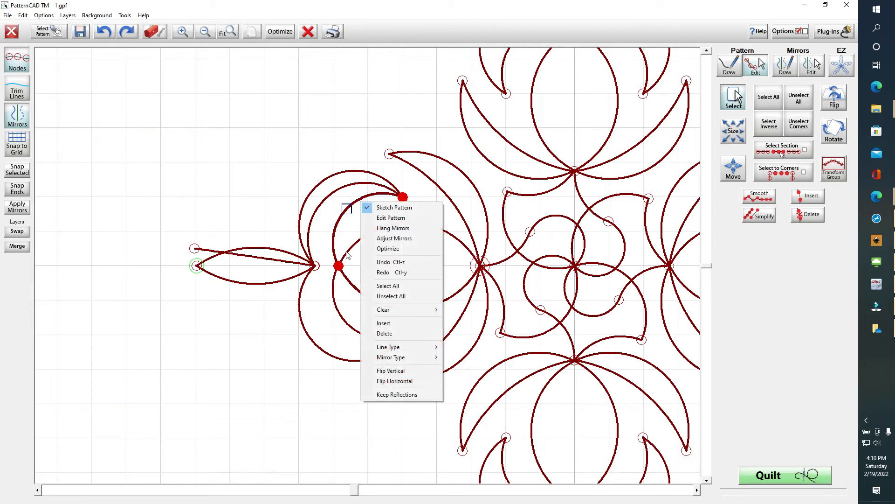
pyautogui.moveTo(400, 347)
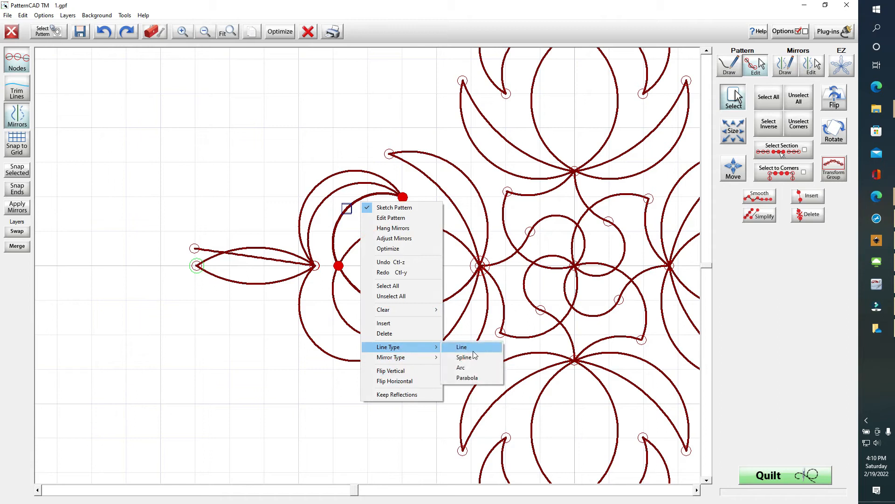
pyautogui.click(470, 369)
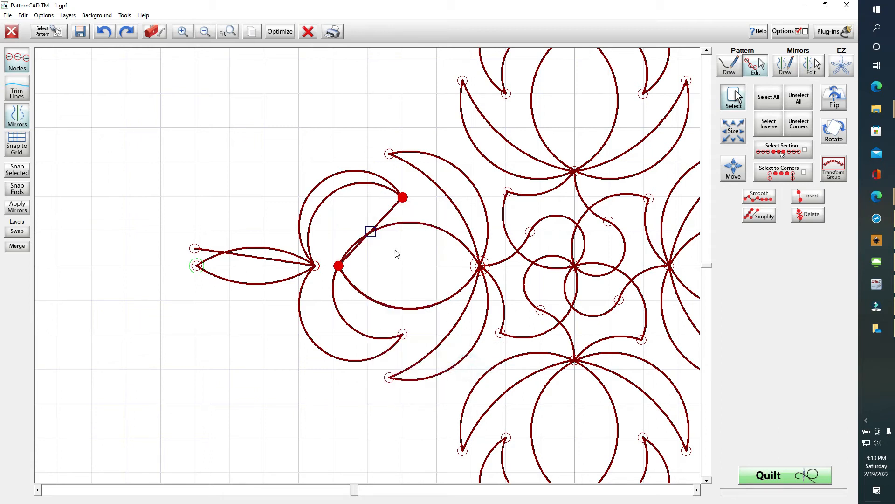
pyautogui.click(371, 232)
pyautogui.moveTo(372, 233); pyautogui.dragTo(344, 212)
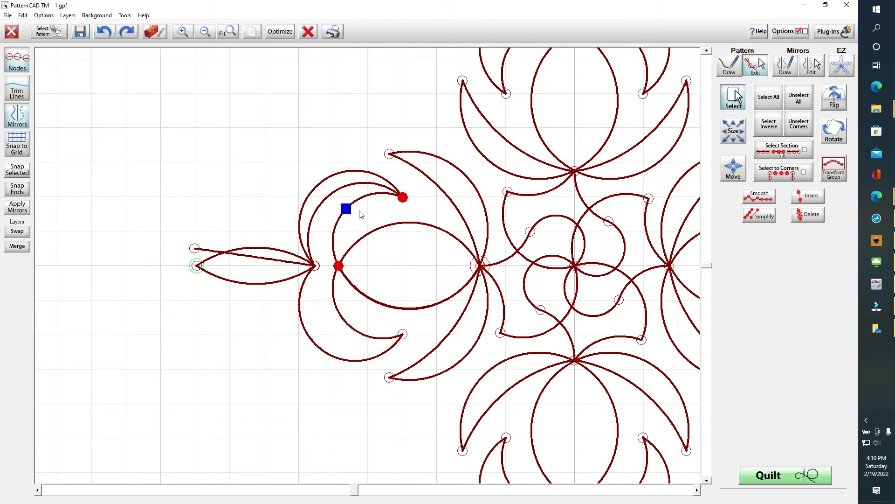
# Reshape the arc between the crescent tip and the left leaf's point node
pyautogui.click(809, 103)
pyautogui.click(400, 198)
pyautogui.moveTo(289, 240); pyautogui.dragTo(325, 276)
pyautogui.moveTo(332, 187); pyautogui.dragTo(322, 186)
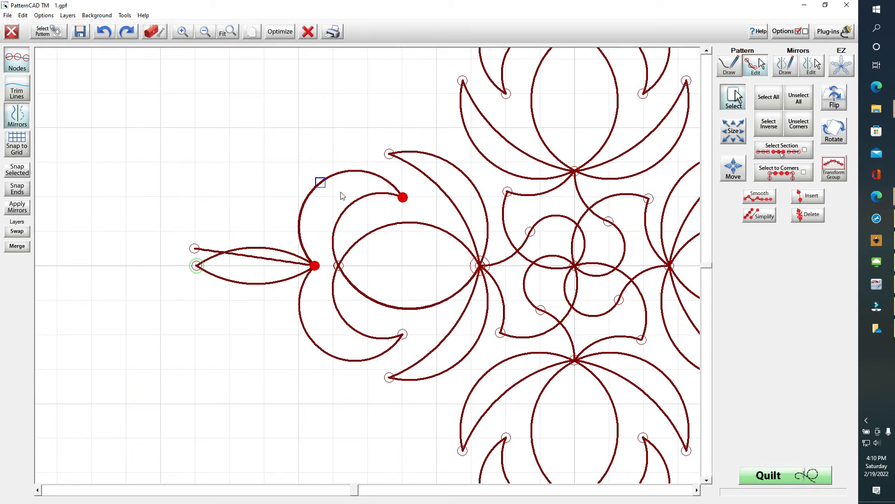
# Try turning the selected section into an arc, then undo the change
pyautogui.rightClick(354, 153)
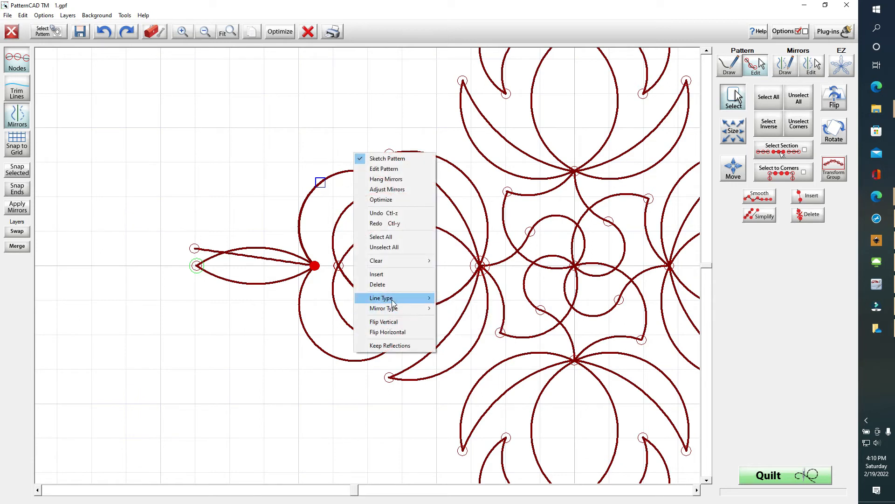
pyautogui.moveTo(395, 301)
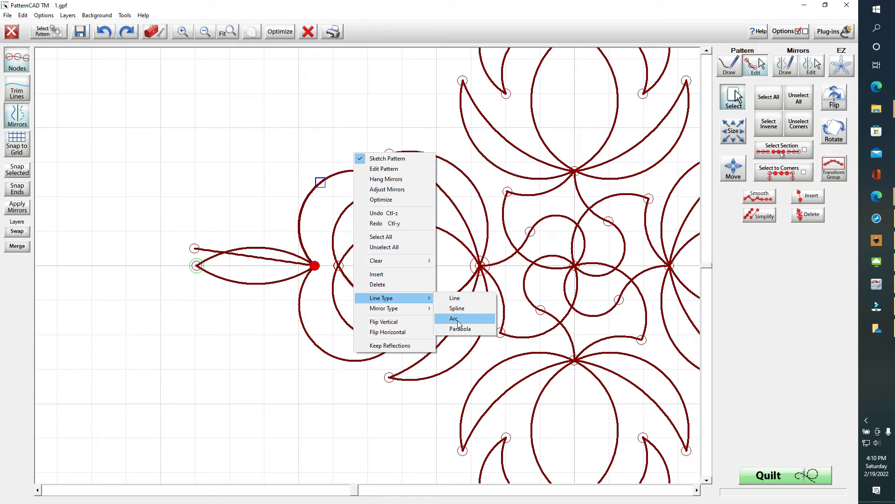
pyautogui.click(457, 319)
pyautogui.moveTo(359, 232); pyautogui.dragTo(340, 207)
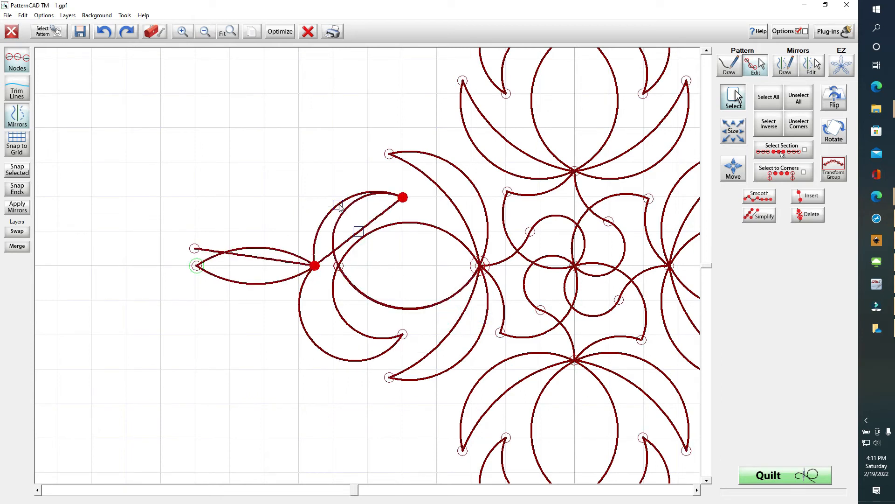
pyautogui.click(103, 32)
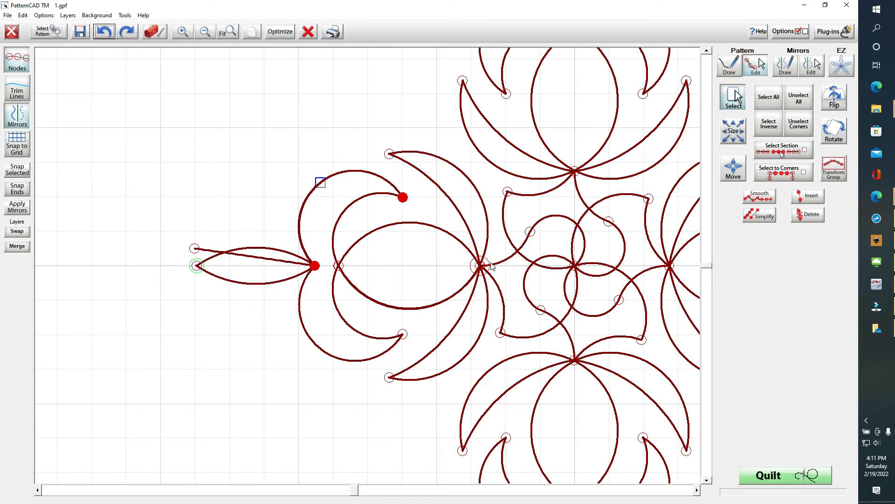
# Draw a straight line from the centre node up to the small circle's node
pyautogui.click(728, 66)
pyautogui.click(480, 266)
pyautogui.click(531, 232)
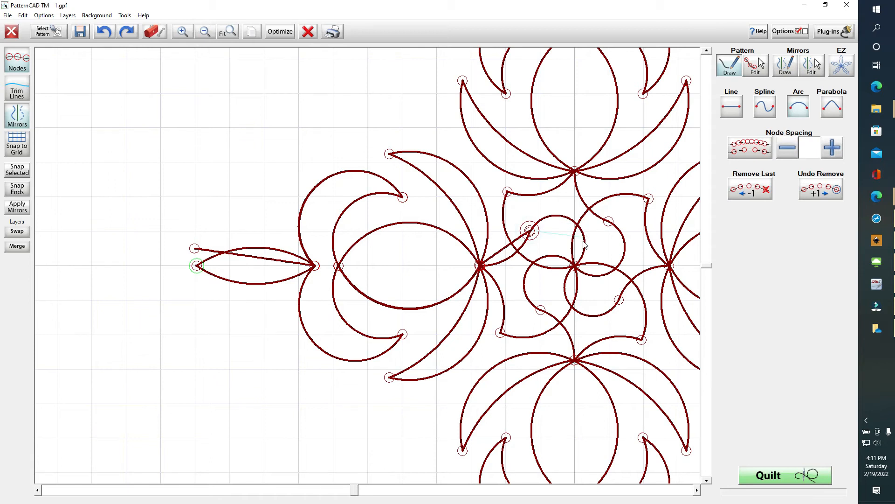
# Continue the line through the centre intersection and down-right to the right node
pyautogui.click(575, 267)
pyautogui.click(619, 300)
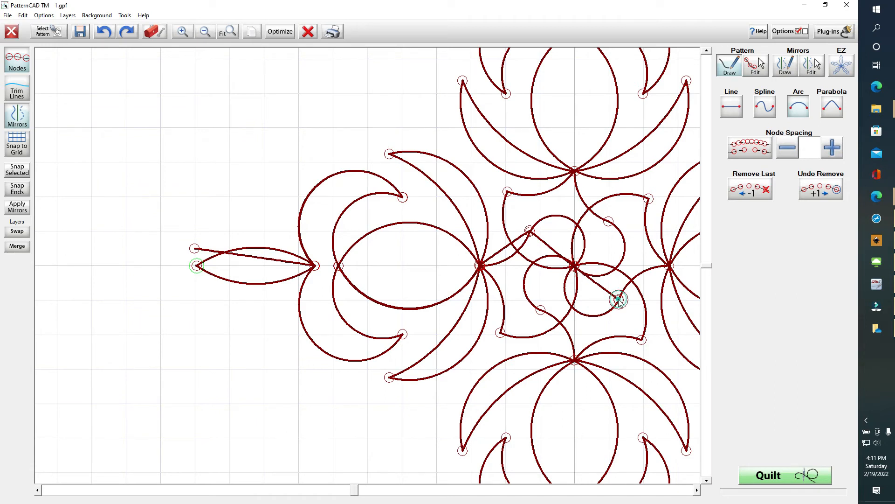
pyautogui.click(670, 267)
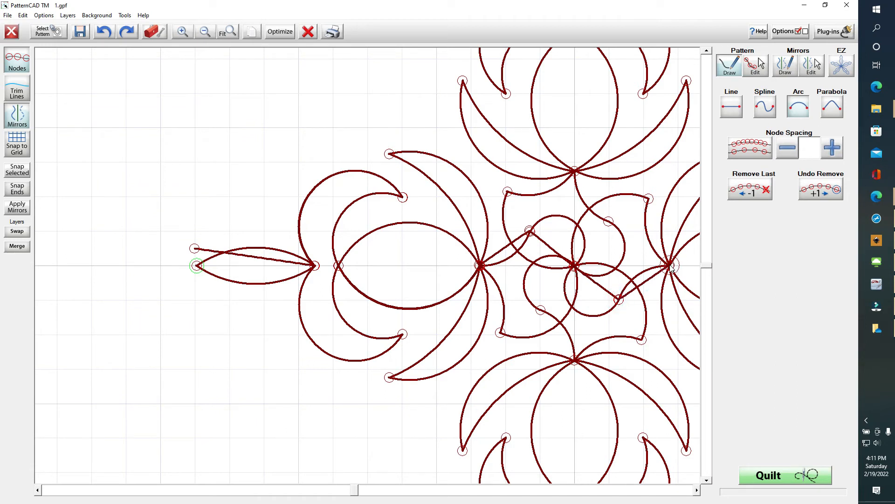
pyautogui.click(697, 490)
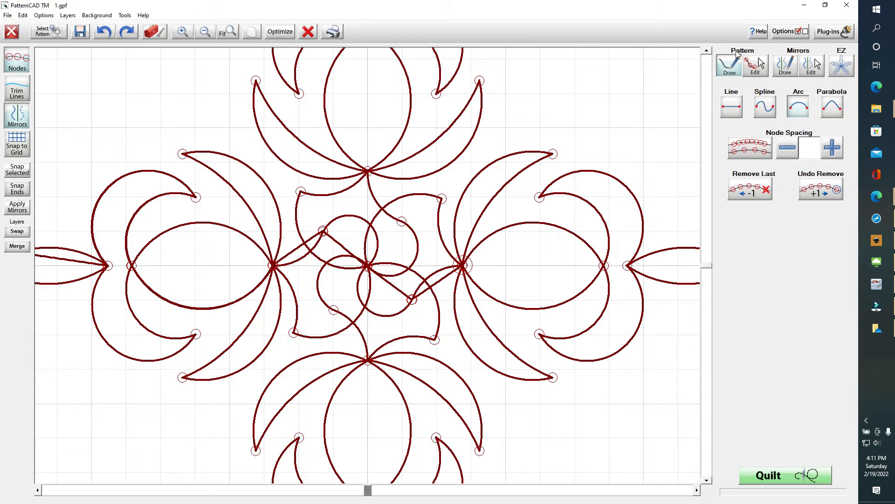
# Snap the central-left and centre crossing nodes, then select the node below-right of centre
pyautogui.click(758, 64)
pyautogui.moveTo(242, 261); pyautogui.dragTo(298, 280)
pyautogui.click(17, 170)
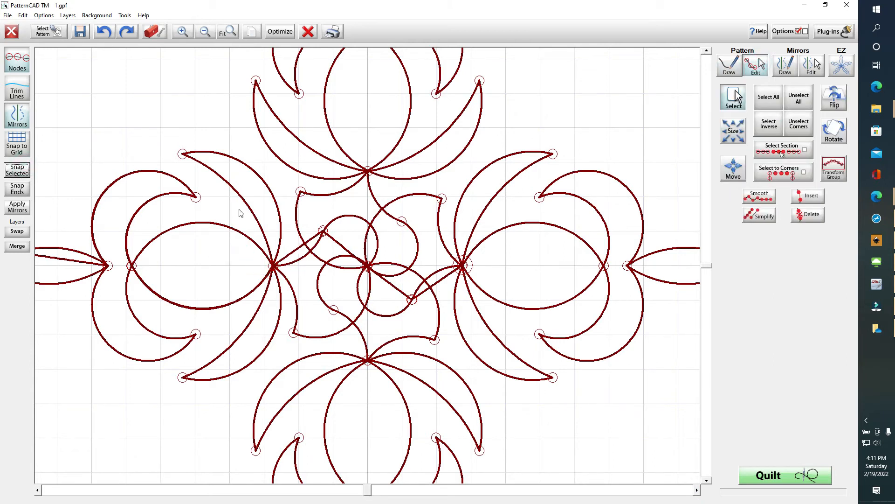
pyautogui.moveTo(315, 214); pyautogui.dragTo(382, 280)
pyautogui.click(16, 169)
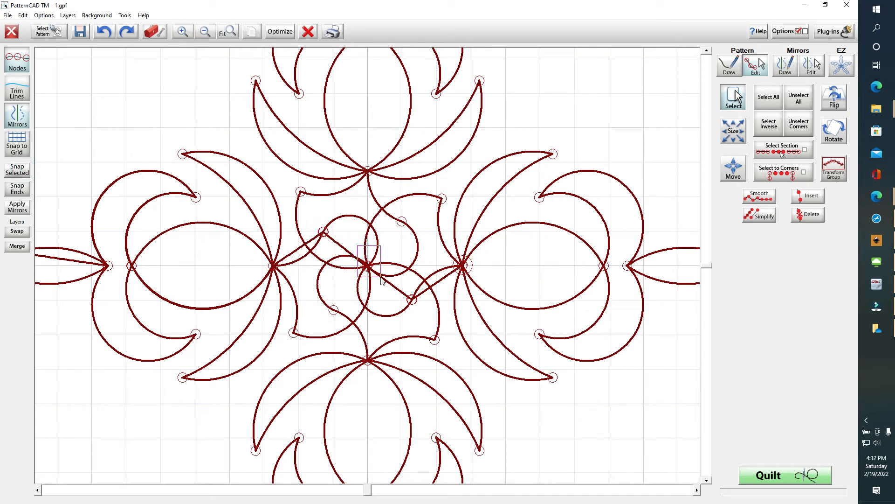
pyautogui.click(19, 172)
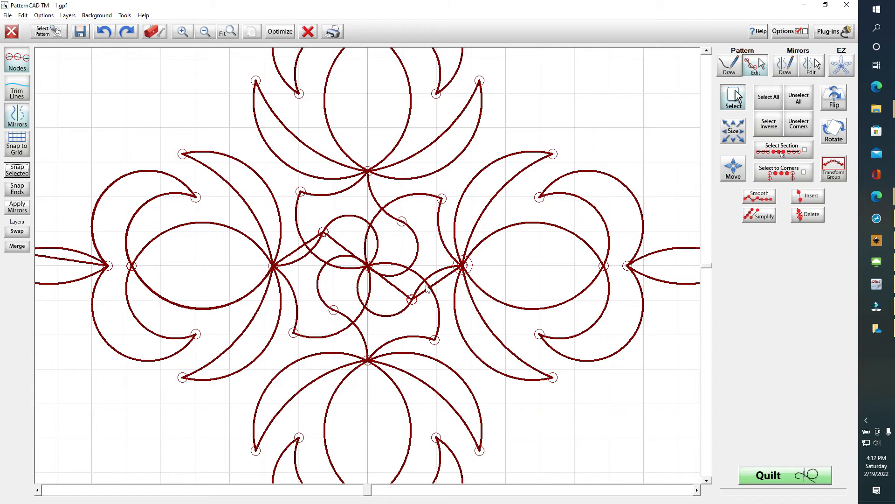
pyautogui.moveTo(399, 273); pyautogui.dragTo(434, 321)
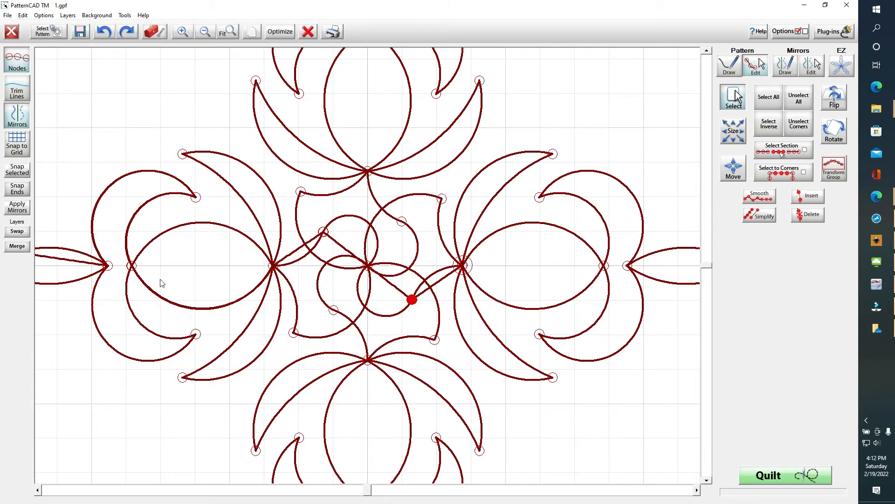
# Snap the lower-right, right crossing and upper-left nodes so their ends join
pyautogui.click(21, 171)
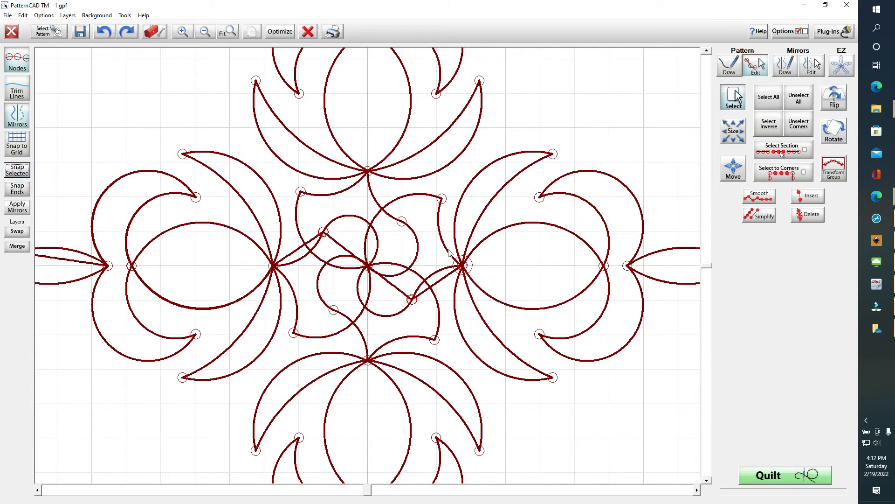
pyautogui.moveTo(436, 247); pyautogui.dragTo(477, 275)
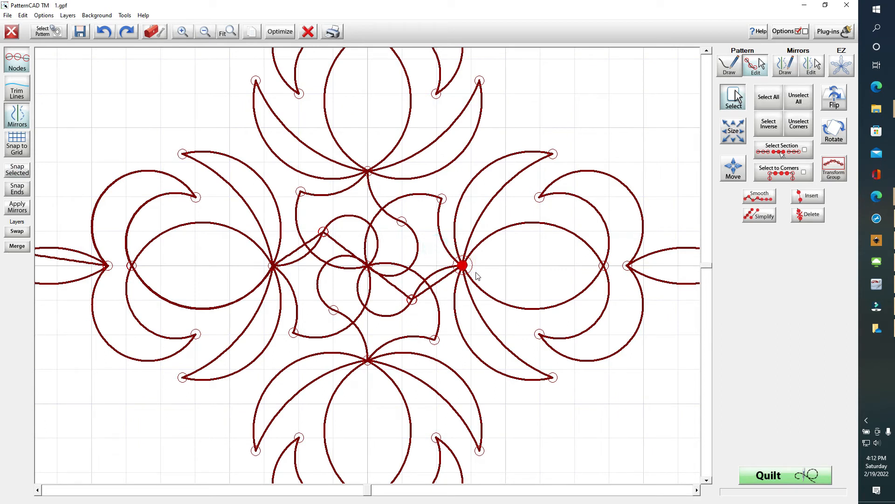
pyautogui.click(15, 174)
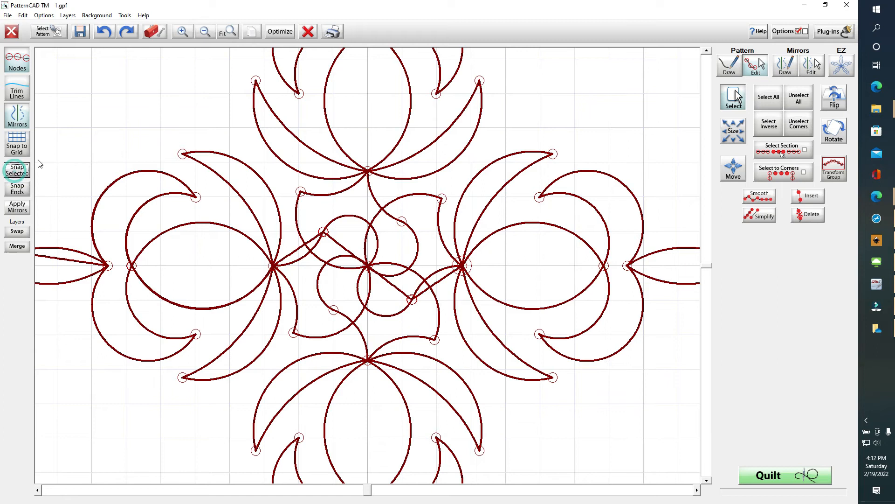
pyautogui.click(323, 232)
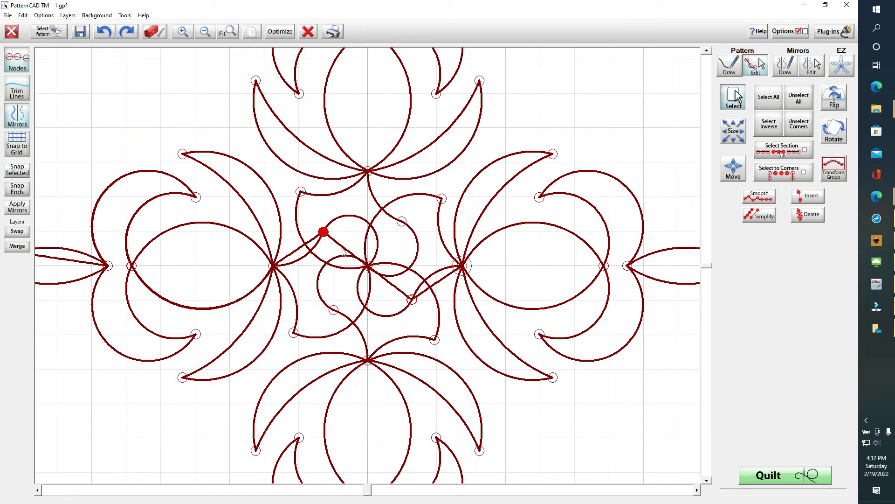
pyautogui.click(15, 172)
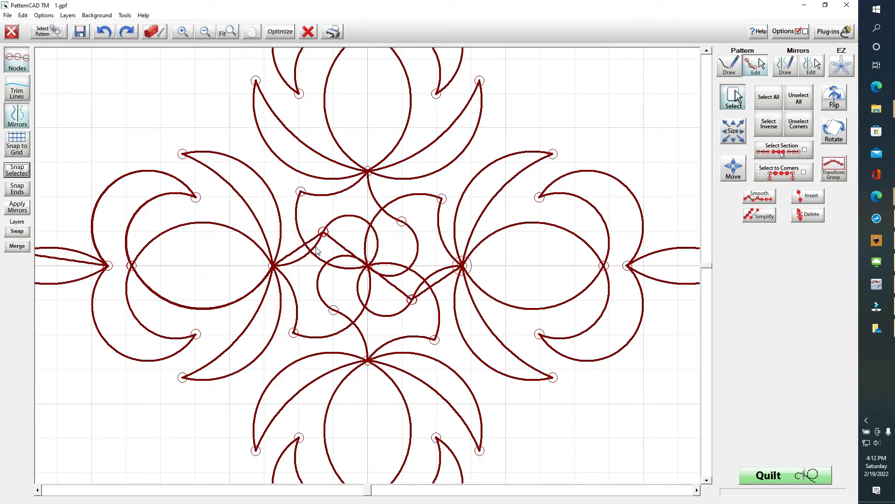
# Curve the connectors from the upper-left node to the left and centre crossings
pyautogui.click(323, 230)
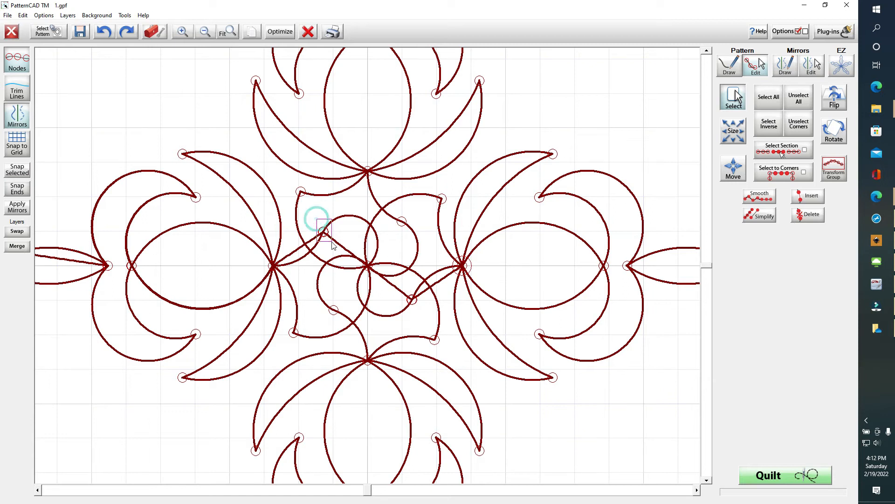
pyautogui.moveTo(258, 255); pyautogui.dragTo(292, 294)
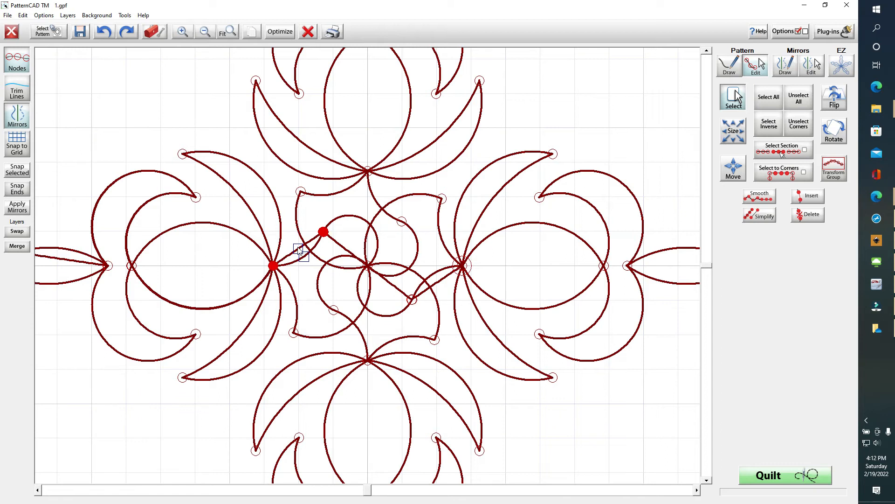
pyautogui.moveTo(297, 247); pyautogui.dragTo(304, 256)
pyautogui.click(273, 265)
pyautogui.click(368, 265)
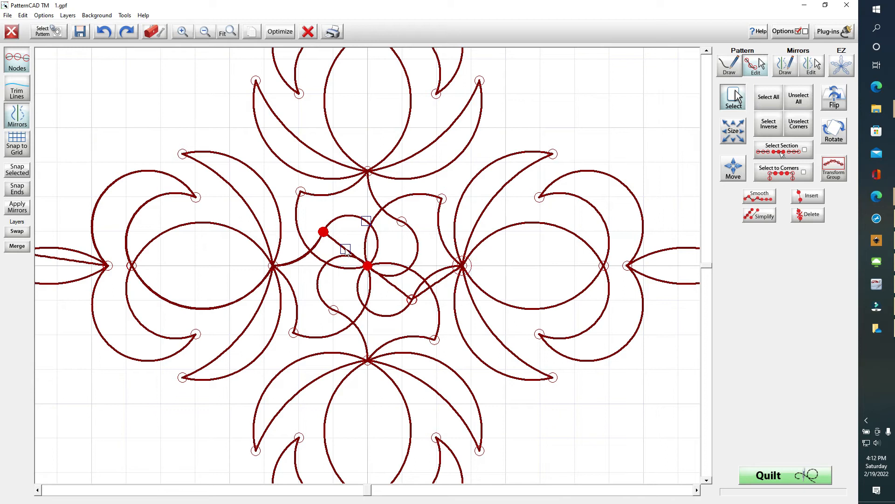
pyautogui.moveTo(346, 250); pyautogui.dragTo(368, 253)
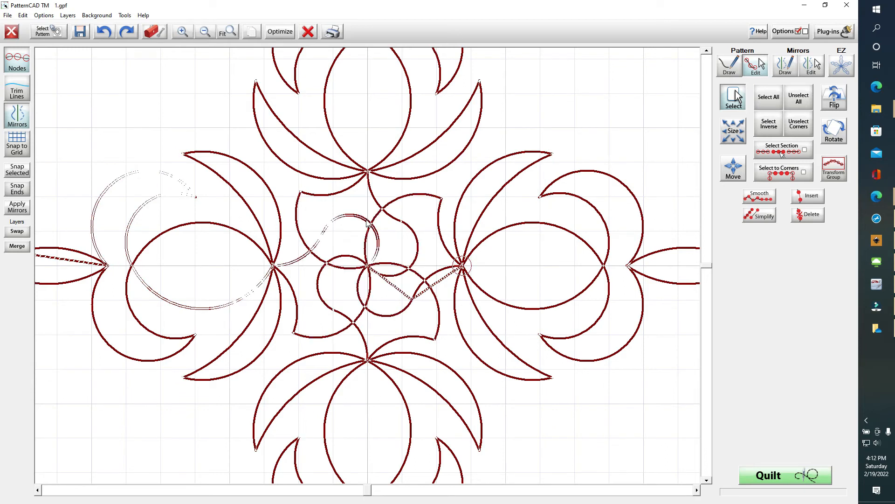
pyautogui.moveTo(366, 221); pyautogui.dragTo(368, 229)
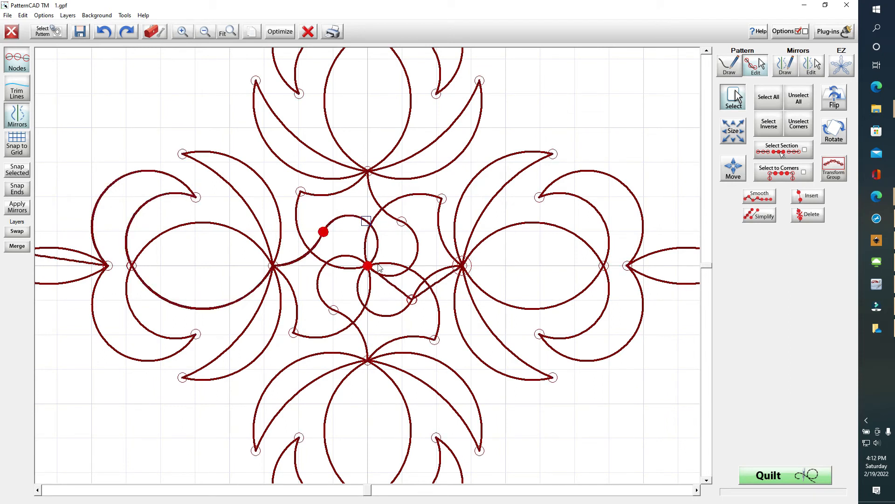
pyautogui.click(322, 230)
pyautogui.moveTo(421, 305); pyautogui.dragTo(416, 295)
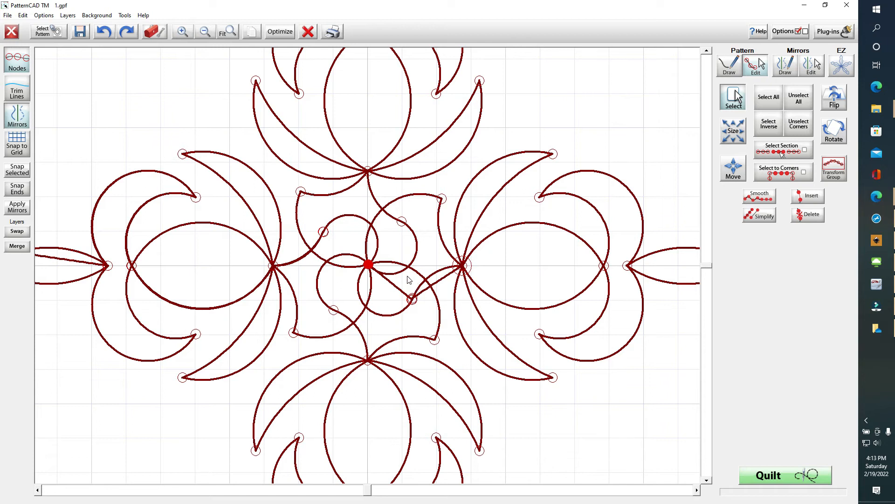
pyautogui.click(104, 31)
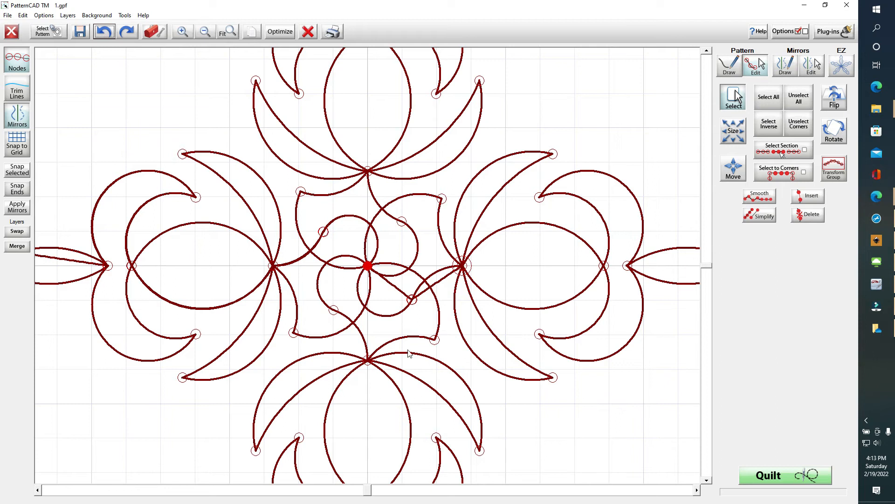
pyautogui.click(412, 299)
pyautogui.click(24, 170)
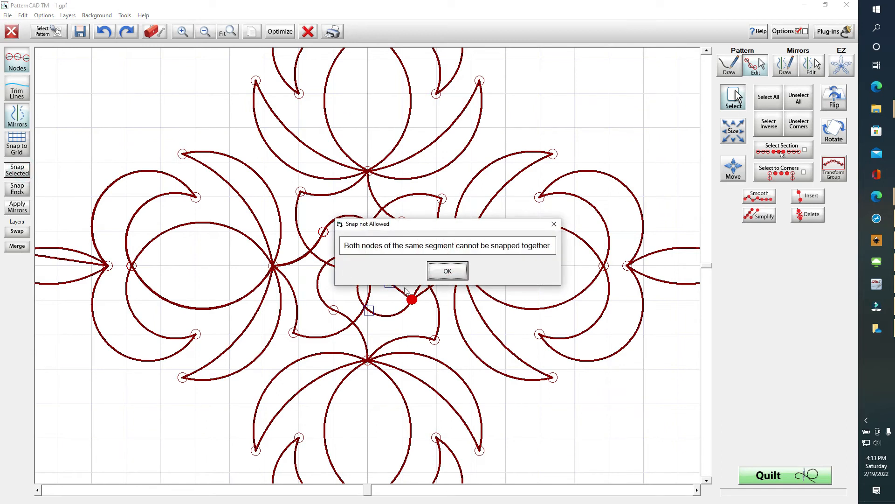
pyautogui.click(447, 271)
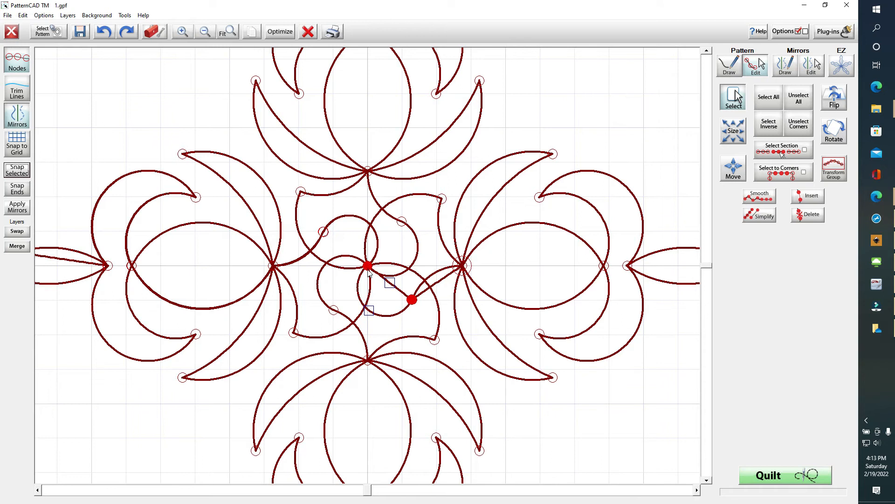
pyautogui.click(354, 241)
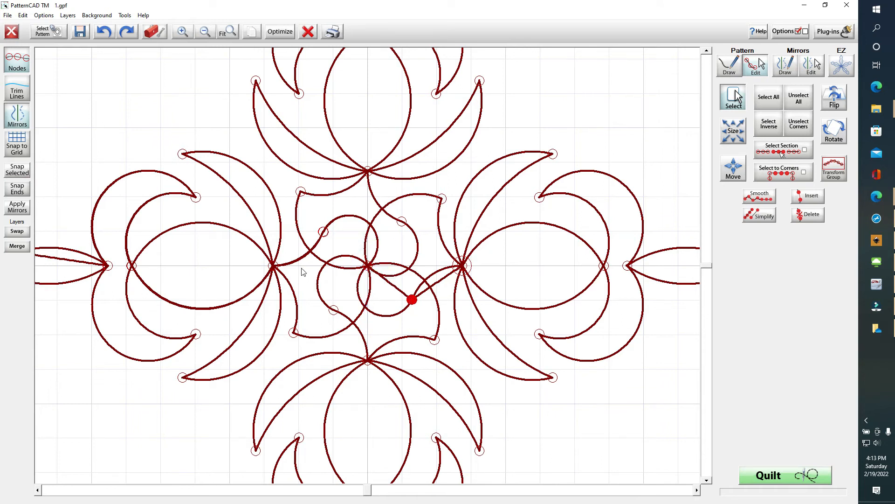
# Snap the lower-right node so its link arcs cleanly into the right crossing node
pyautogui.click(8, 176)
pyautogui.moveTo(416, 314); pyautogui.dragTo(364, 255)
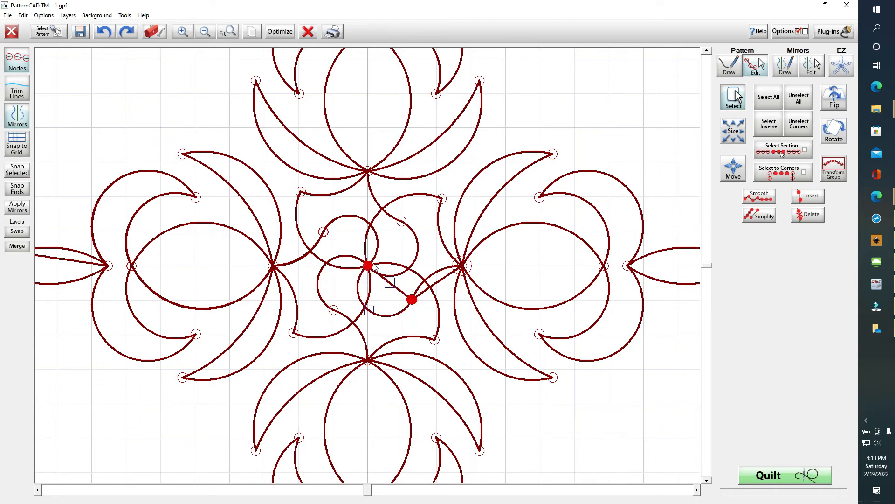
pyautogui.click(389, 284)
pyautogui.click(368, 311)
pyautogui.click(367, 266)
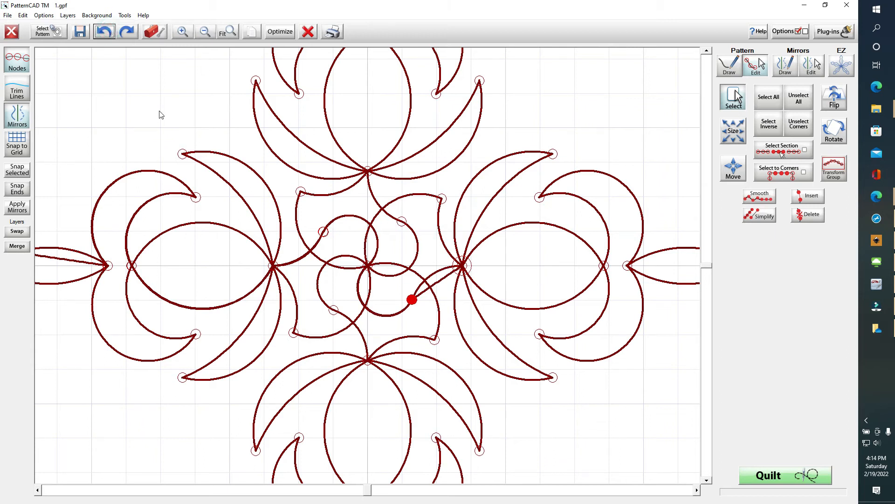
pyautogui.moveTo(488, 262); pyautogui.dragTo(443, 272)
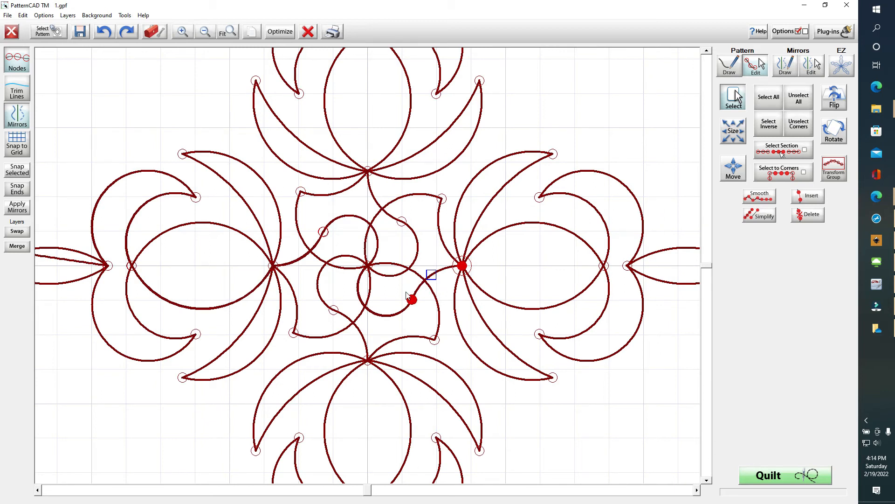
pyautogui.click(726, 69)
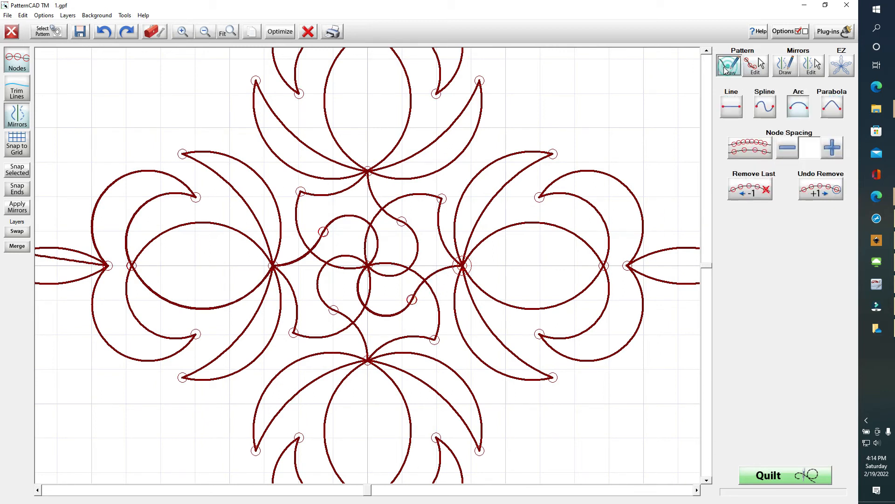
# Draw a straight line from the right-hand crossing through the lens base to the right lens tip
pyautogui.click(462, 266)
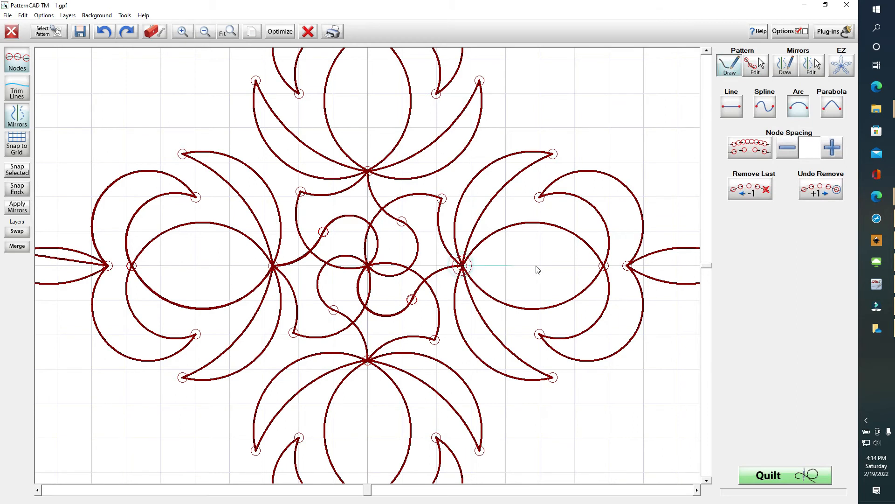
pyautogui.click(604, 266)
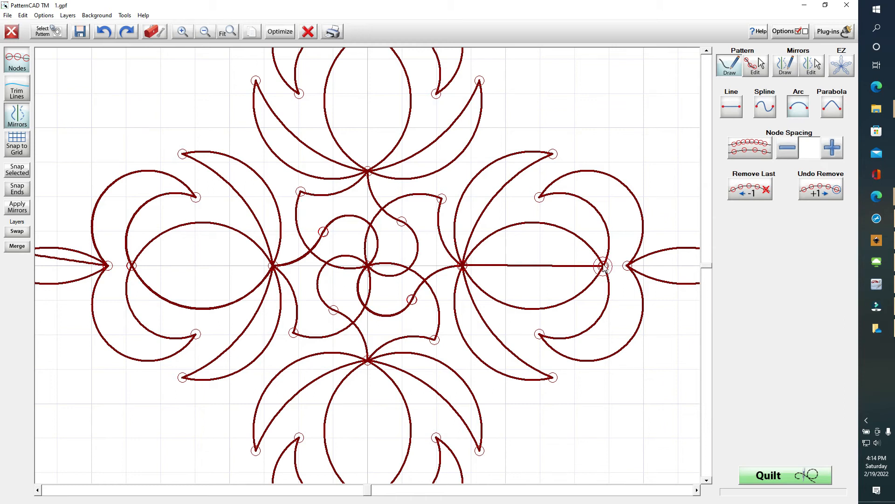
pyautogui.click(627, 265)
pyautogui.click(697, 490)
pyautogui.click(697, 490)
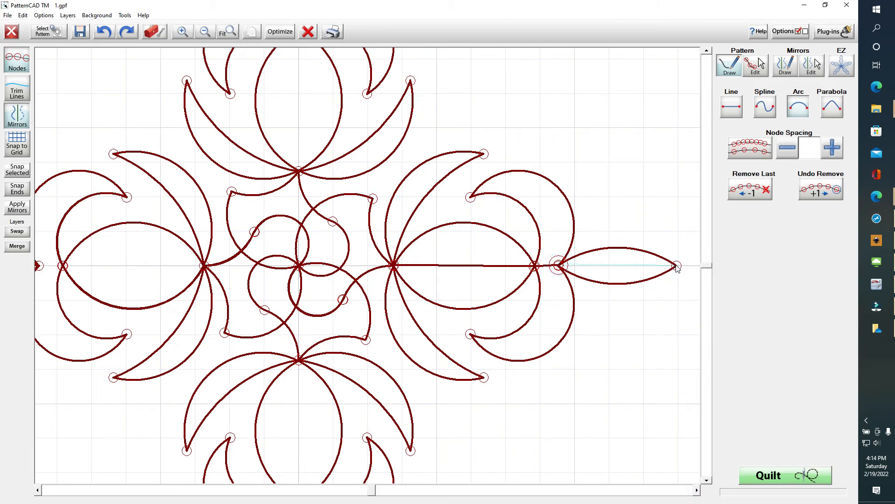
pyautogui.click(676, 266)
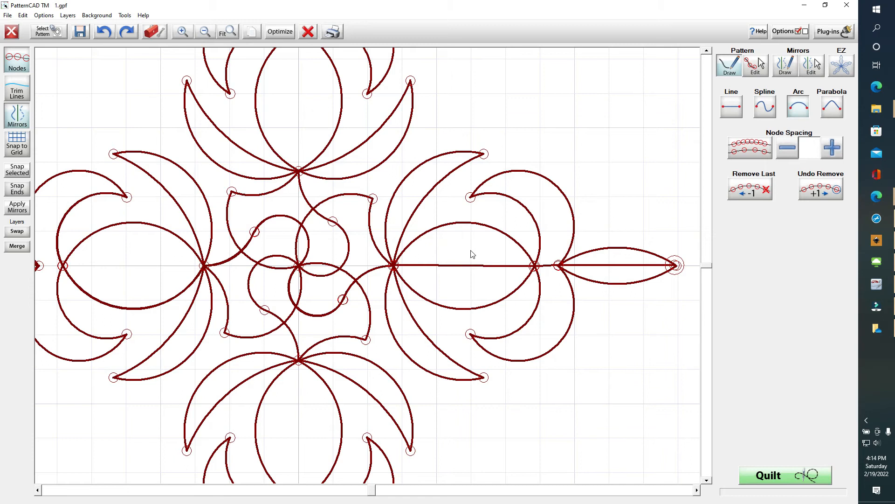
# Snap the new line's crossing, lens-base and lens-tip nodes, then select the crossing and lens base
pyautogui.click(758, 67)
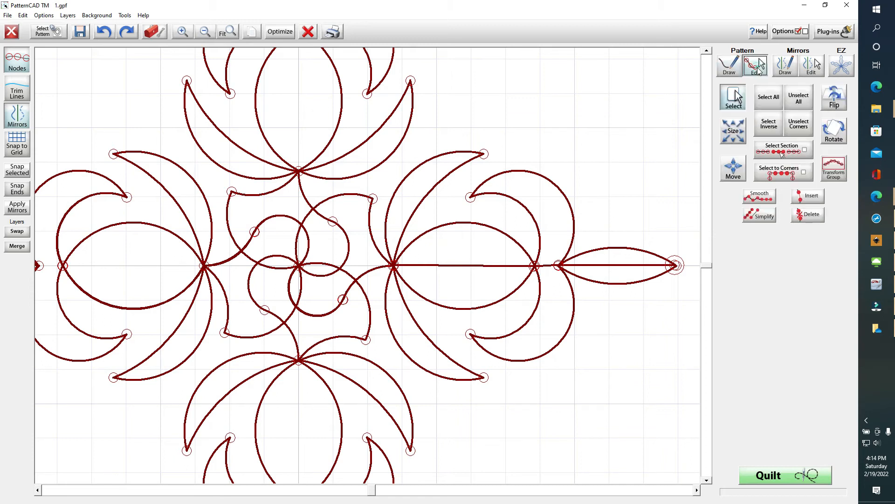
pyautogui.click(393, 265)
pyautogui.click(17, 169)
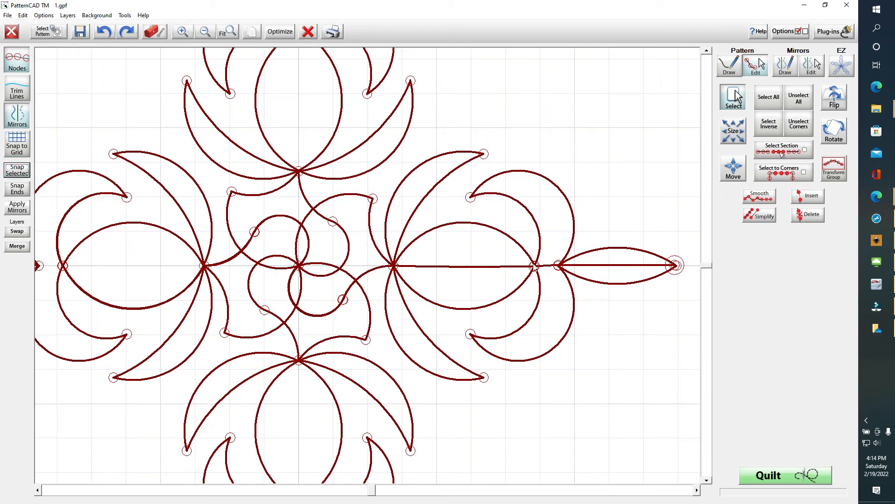
pyautogui.moveTo(510, 254); pyautogui.dragTo(567, 282)
pyautogui.click(17, 169)
pyautogui.click(17, 170)
pyautogui.moveTo(652, 243); pyautogui.dragTo(693, 281)
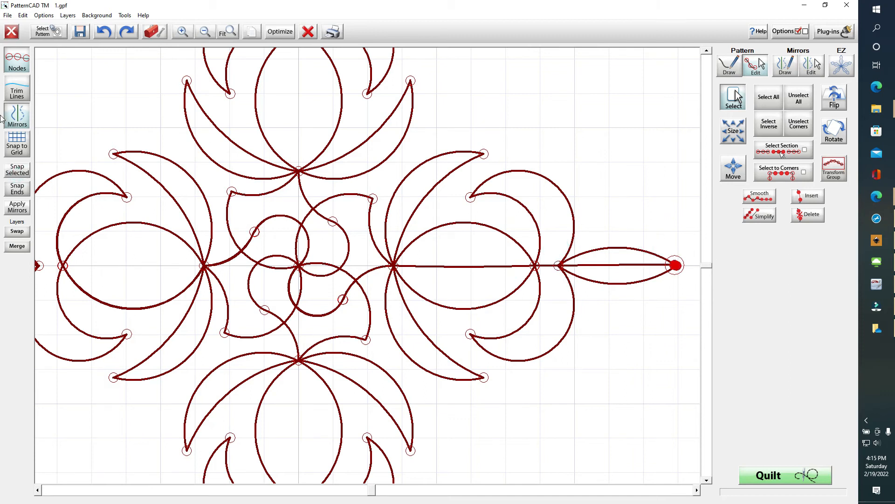
pyautogui.click(26, 171)
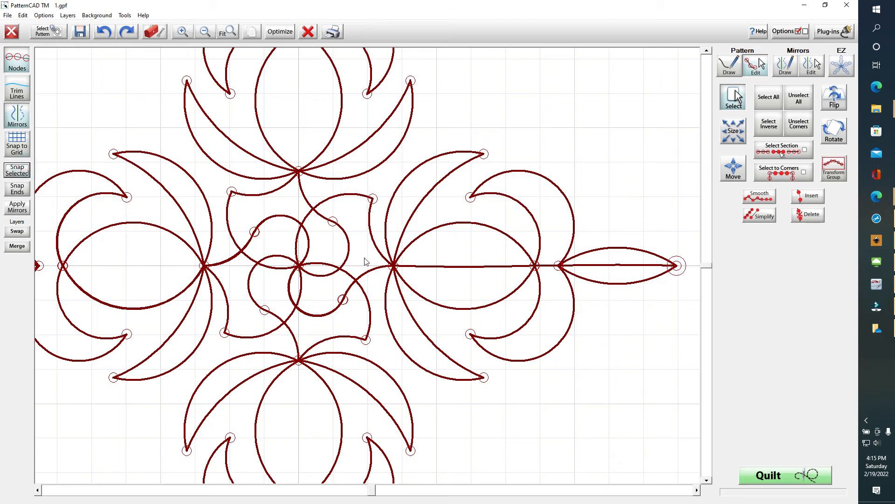
pyautogui.click(393, 266)
pyautogui.click(536, 265)
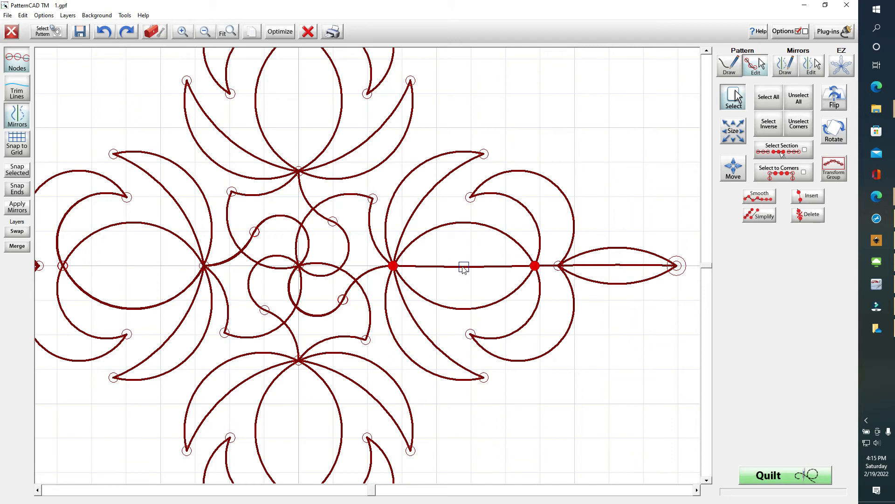
# Curve the straight line from the right crossing to the lens base downward
pyautogui.moveTo(463, 267); pyautogui.dragTo(462, 311)
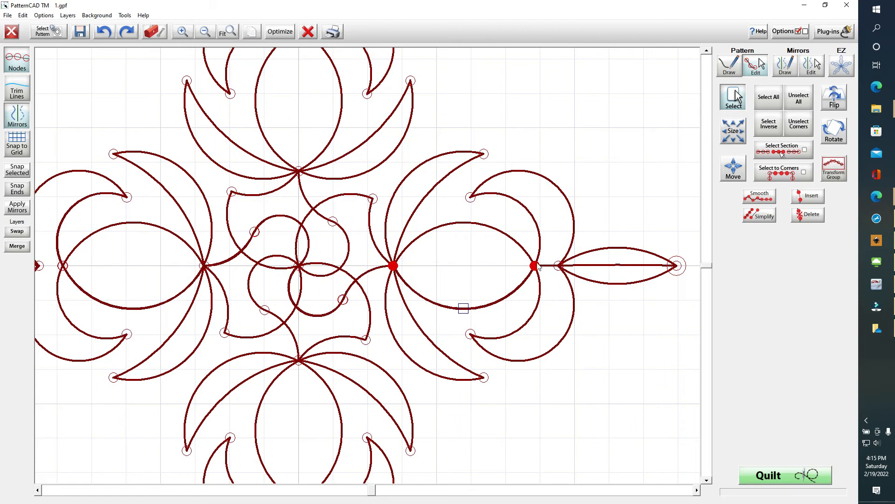
pyautogui.moveTo(423, 257); pyautogui.dragTo(393, 268)
pyautogui.moveTo(507, 256); pyautogui.dragTo(548, 273)
pyautogui.click(559, 257)
# Pull the lens's straight middle line onto its lower curve, undoing and retrying once
pyautogui.moveTo(666, 249); pyautogui.dragTo(698, 292)
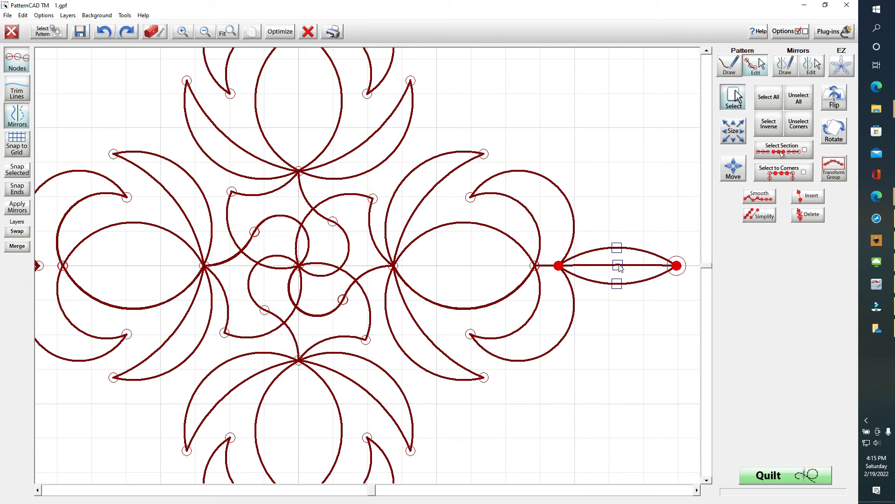
pyautogui.moveTo(620, 267); pyautogui.dragTo(620, 286)
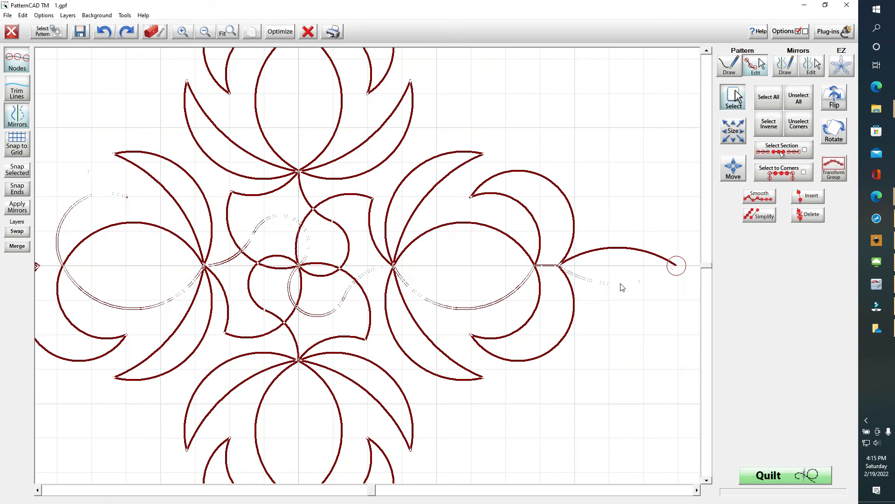
pyautogui.click(619, 282)
pyautogui.click(618, 282)
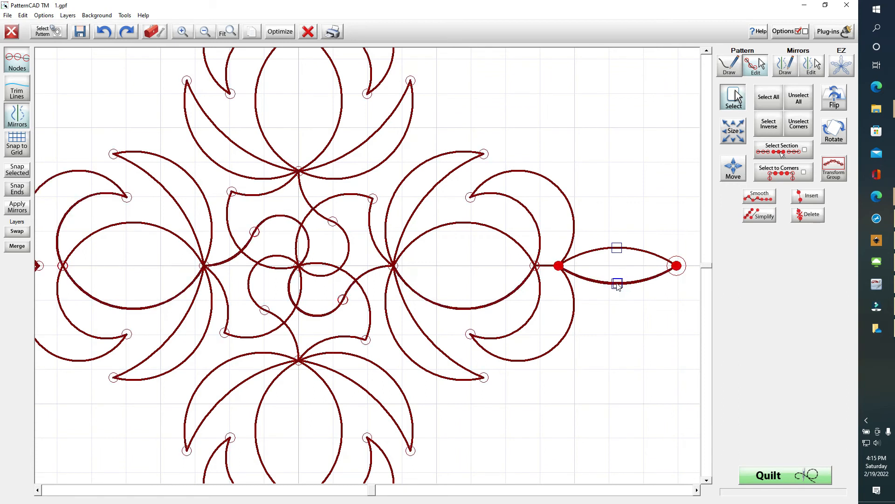
pyautogui.click(616, 283)
pyautogui.click(616, 284)
pyautogui.click(617, 284)
pyautogui.click(96, 33)
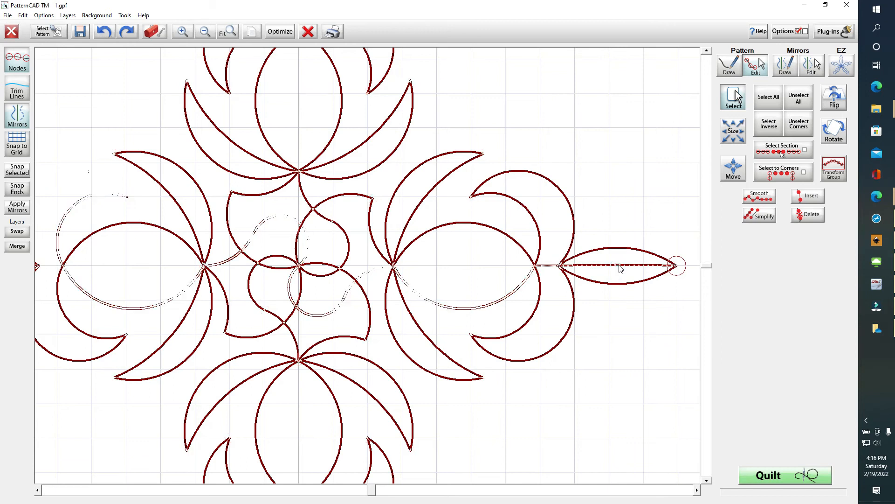
pyautogui.moveTo(618, 266); pyautogui.dragTo(618, 286)
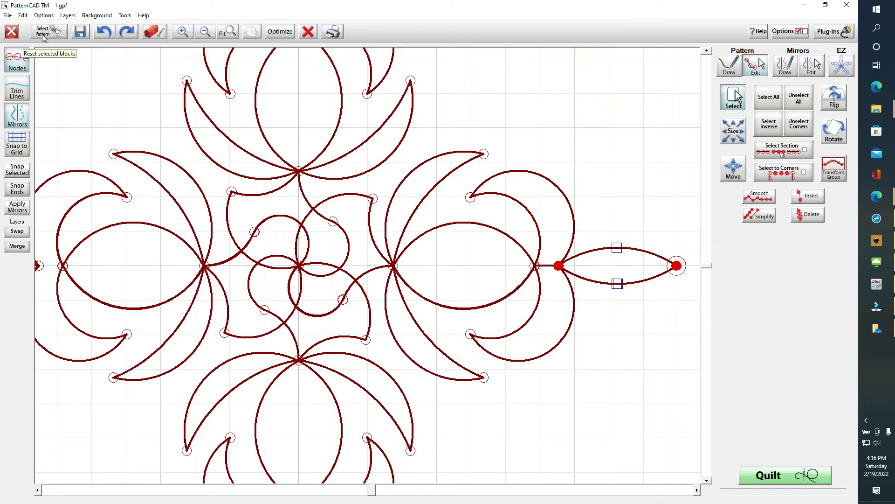
# Save the pattern as '1test', entering the file name on the Touch Keyboard
pyautogui.click(80, 31)
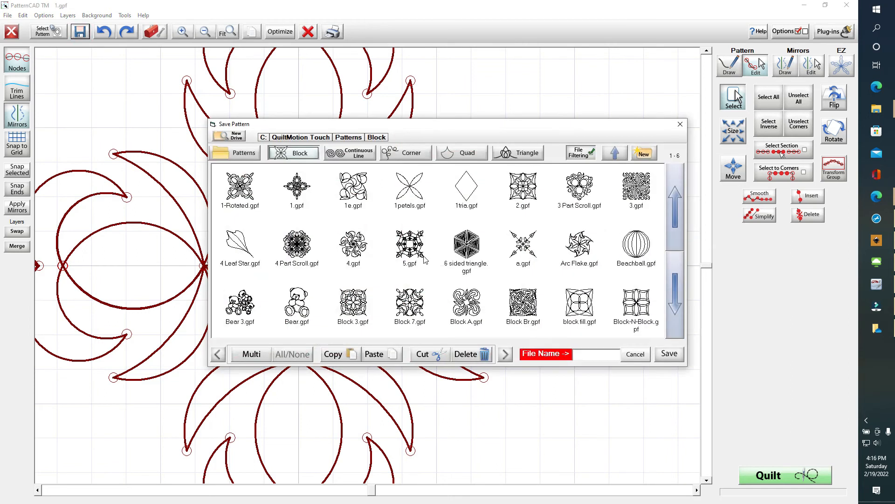
pyautogui.click(597, 356)
pyautogui.write('1test')
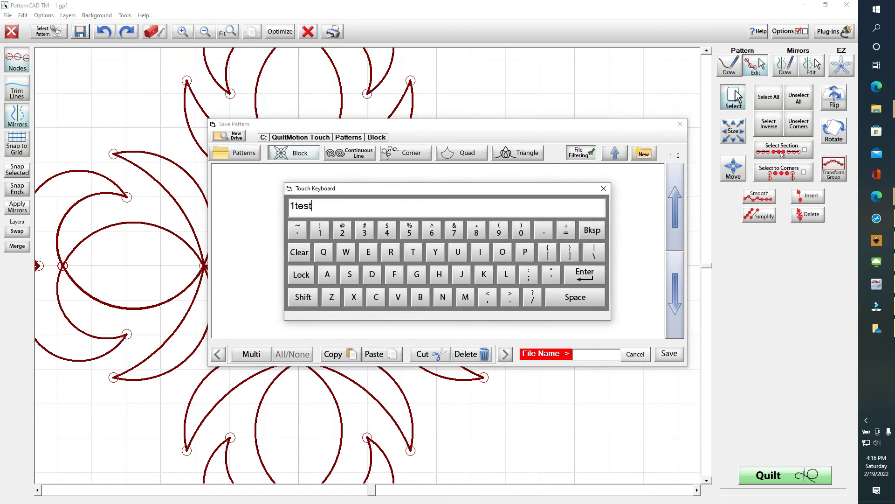
pyautogui.press('Return')
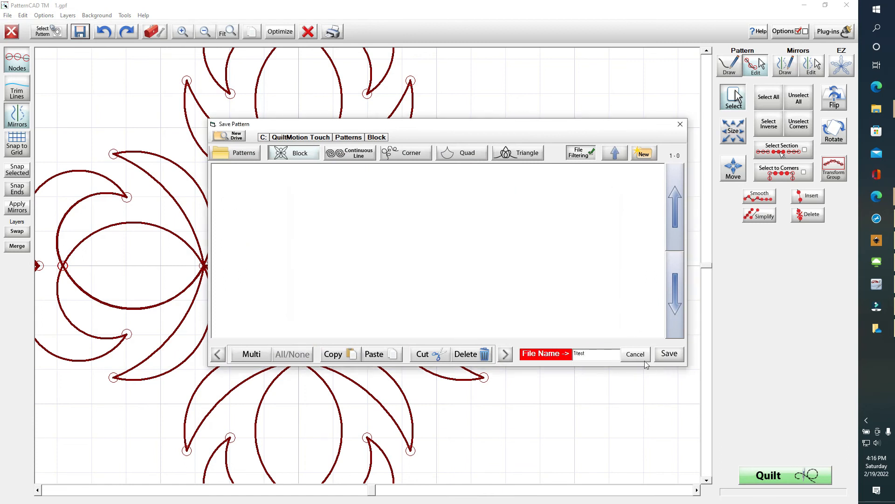
pyautogui.click(665, 355)
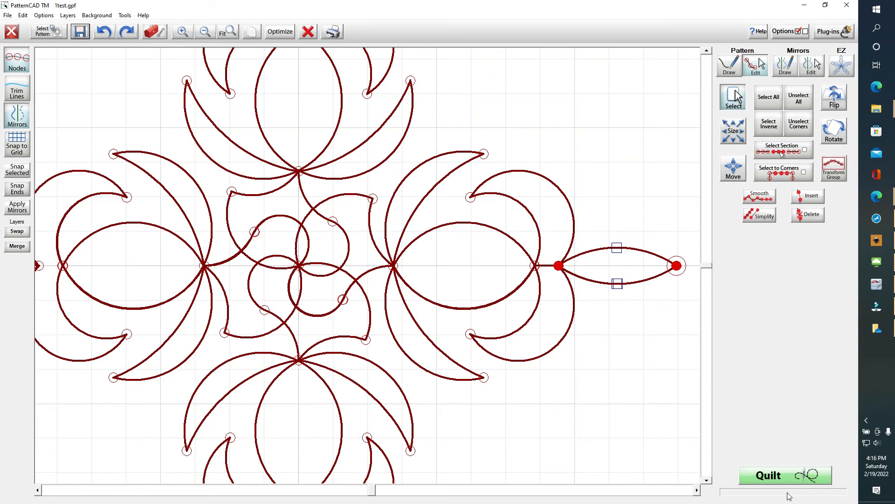
# Preview the block in QuiltMotion Touch without re-saving, then close it and exit PatternCAD unsaved
pyautogui.click(795, 477)
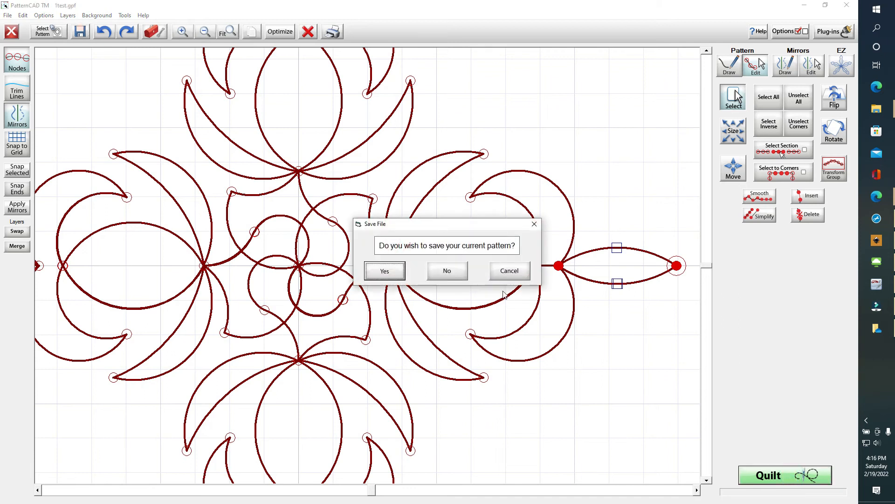
pyautogui.click(448, 271)
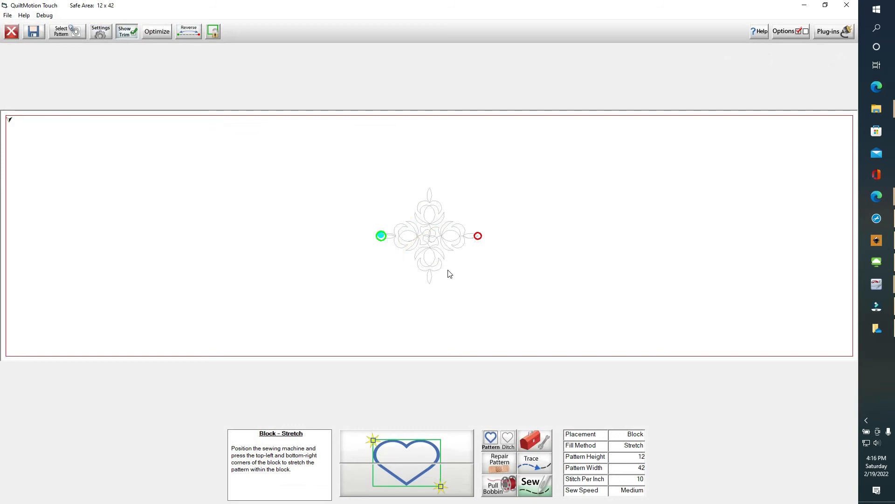
pyautogui.click(13, 32)
pyautogui.click(10, 29)
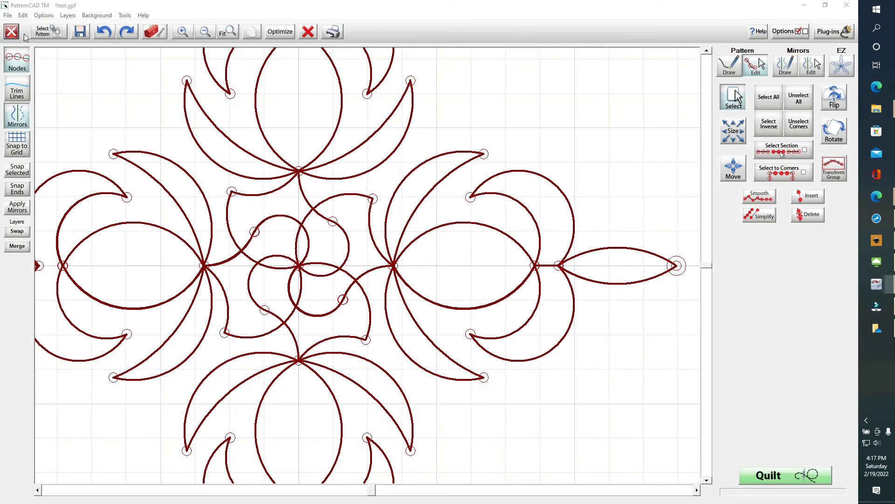
pyautogui.click(452, 271)
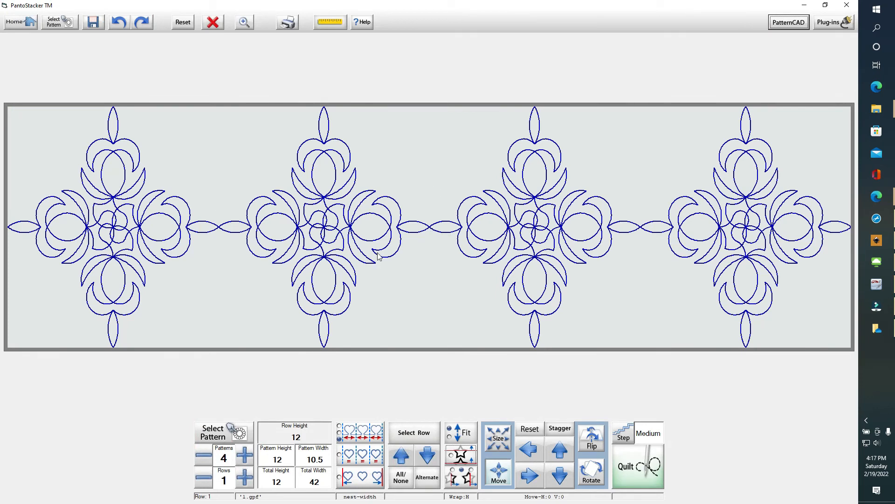
# Send the old four-across row to QuiltMotion Touch, close it, and clear the row
pyautogui.click(633, 475)
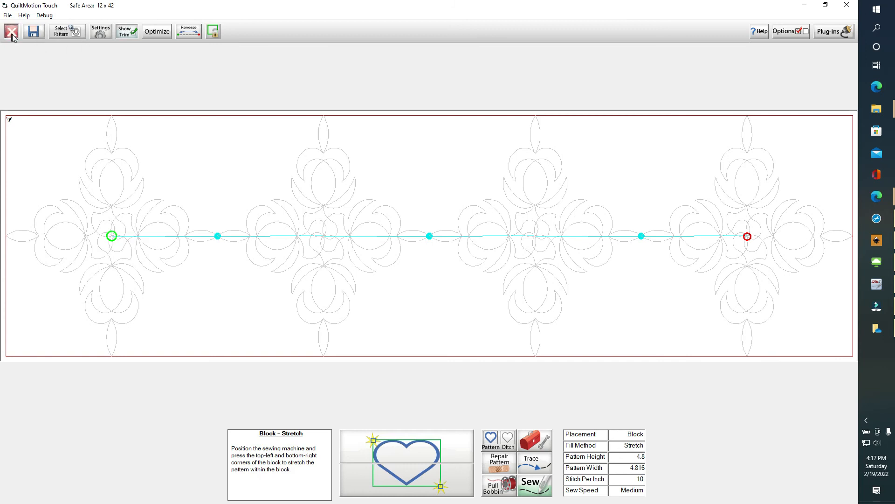
pyautogui.click(12, 32)
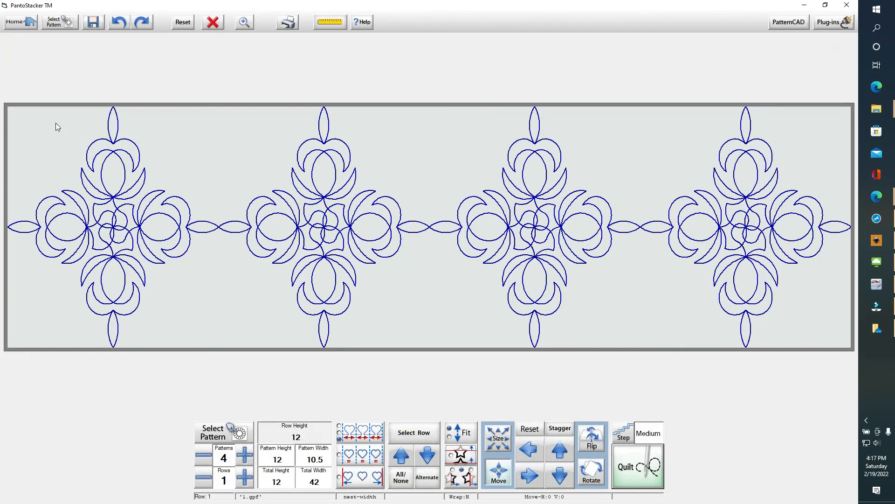
pyautogui.click(212, 22)
# Browse the Block pattern files page by page to locate 1test.gpf
pyautogui.click(55, 22)
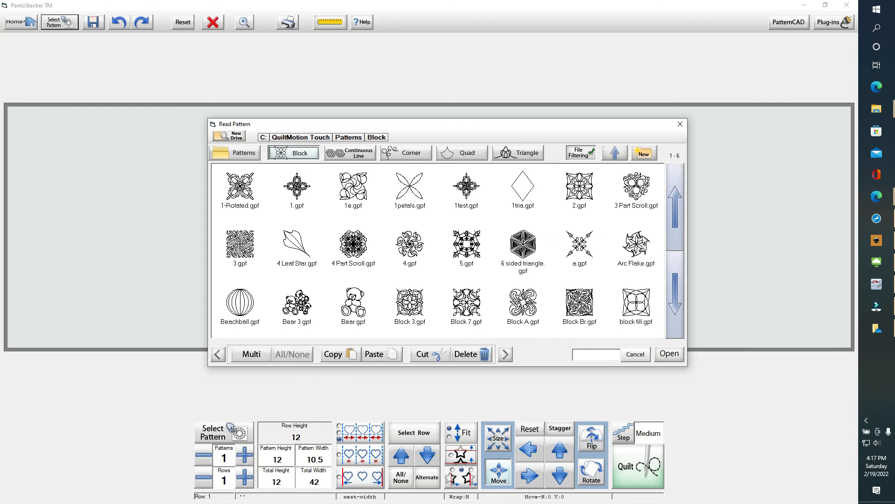
pyautogui.click(677, 294)
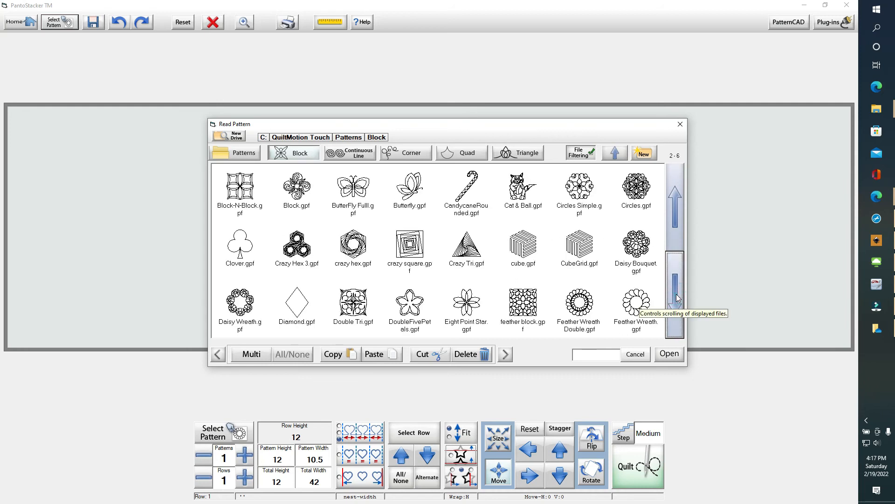
pyautogui.click(677, 295)
pyautogui.click(677, 296)
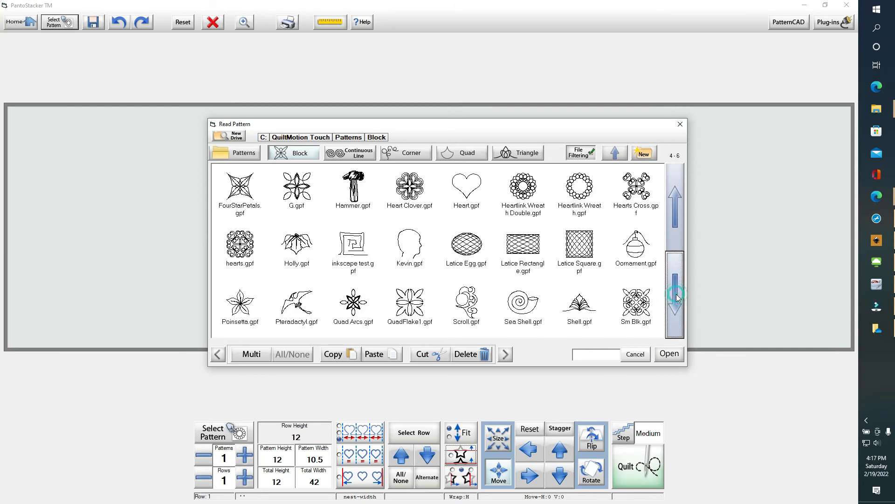
pyautogui.click(676, 294)
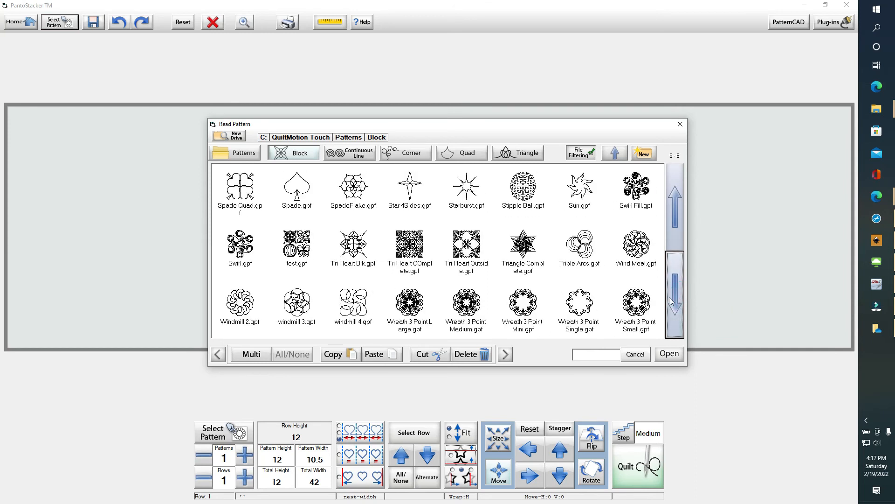
pyautogui.click(672, 304)
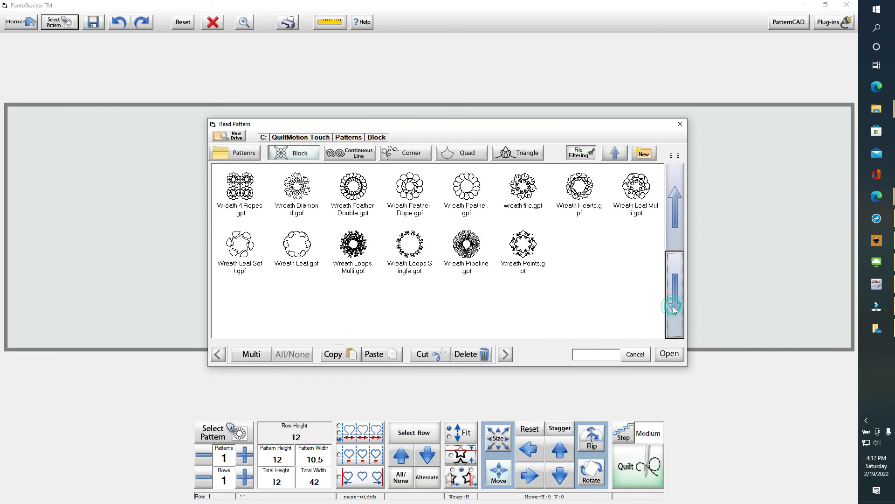
pyautogui.click(677, 200)
pyautogui.click(677, 200)
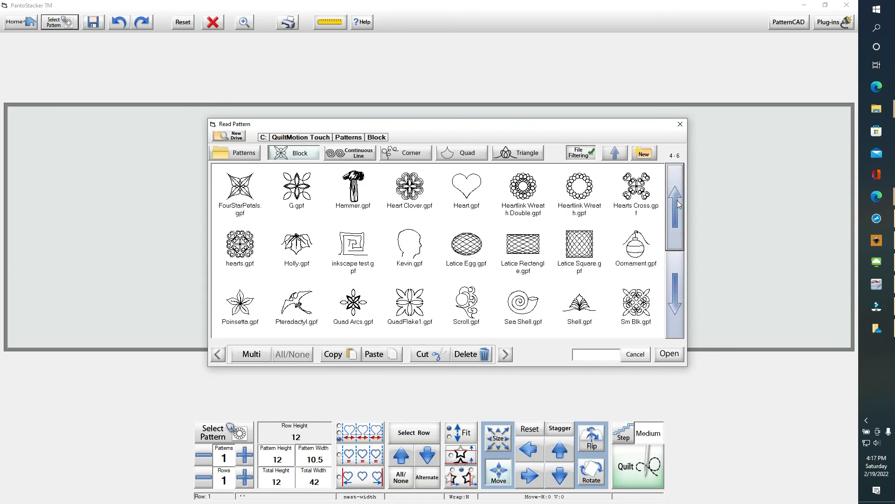
pyautogui.click(677, 200)
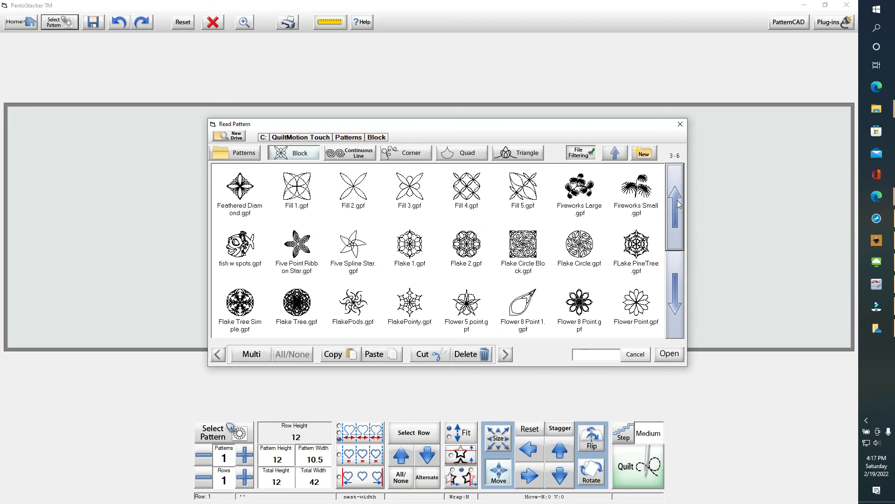
pyautogui.click(677, 200)
pyautogui.click(677, 200)
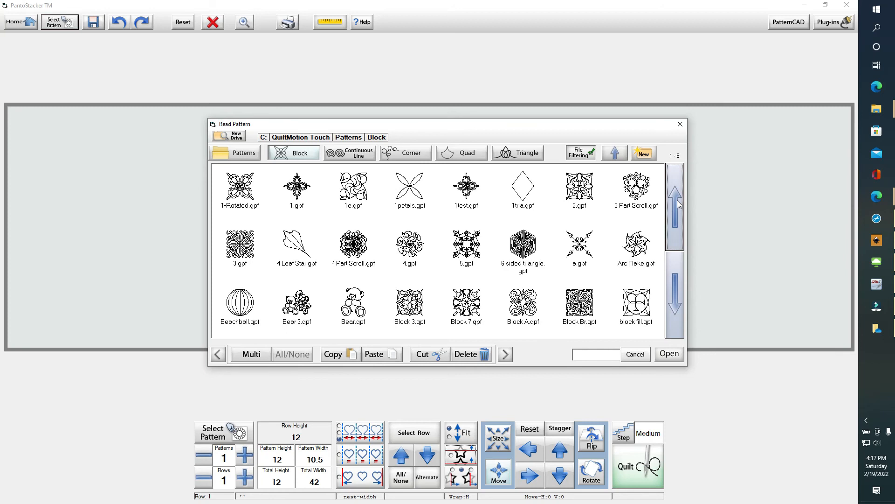
pyautogui.click(678, 200)
pyautogui.click(678, 200)
pyautogui.click(677, 200)
pyautogui.click(678, 200)
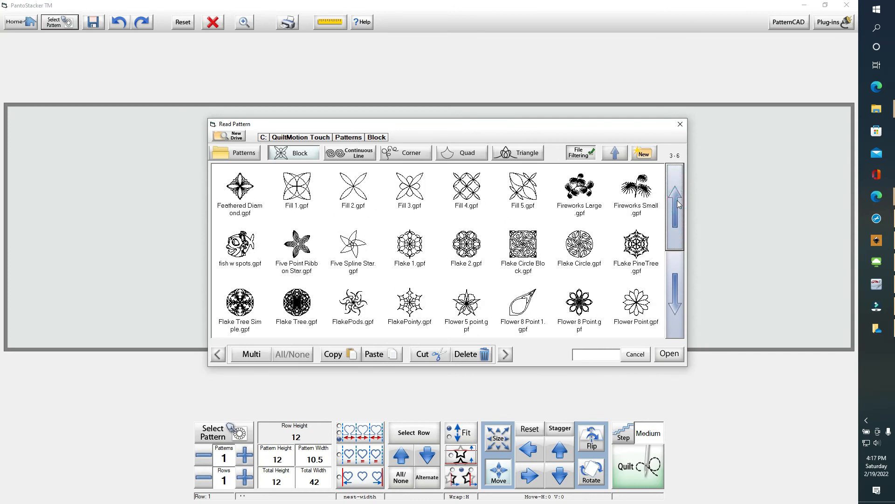
pyautogui.click(678, 200)
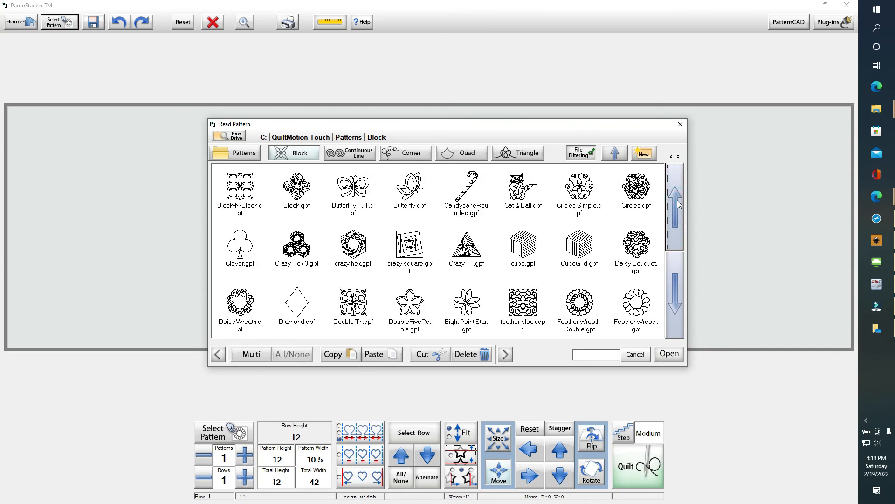
pyautogui.click(677, 200)
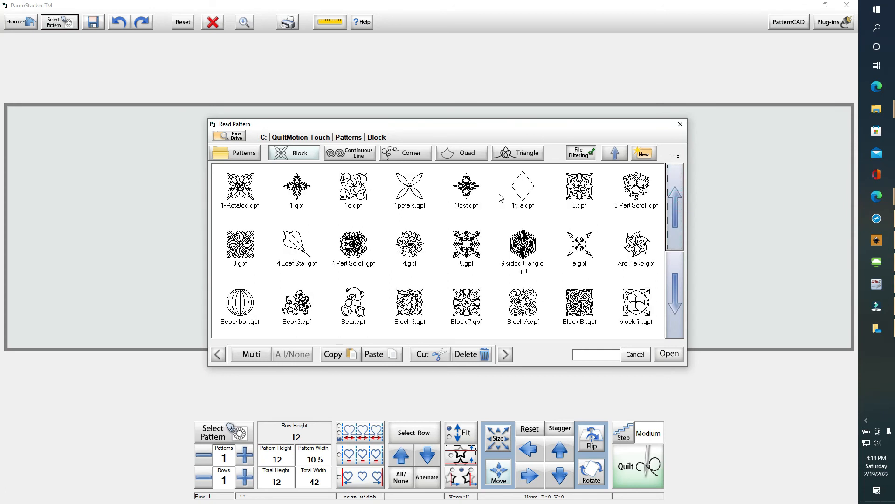
# Load 1test.gpf, repeat it four times across the 42-wide row, and open it in PatternCAD
pyautogui.doubleClick(465, 185)
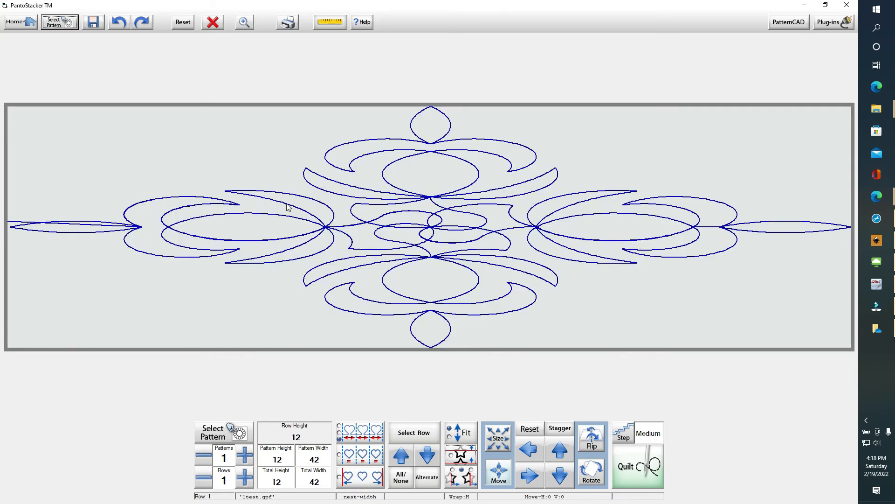
pyautogui.click(242, 459)
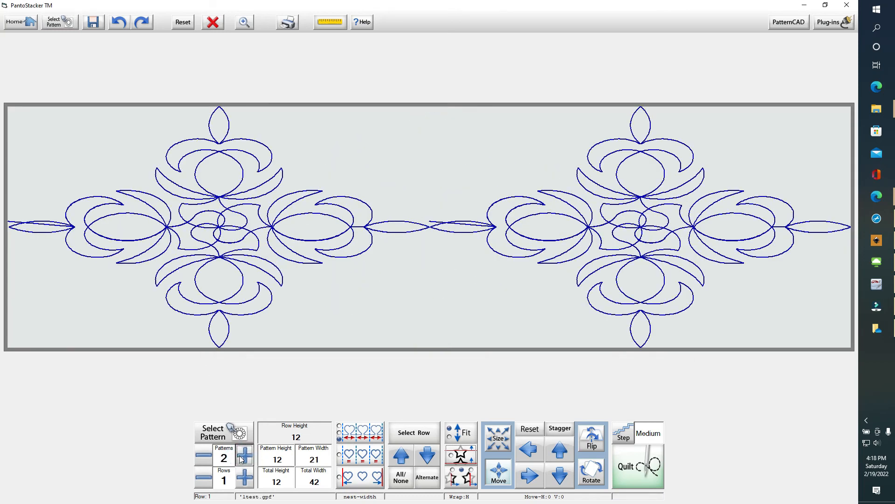
pyautogui.click(243, 455)
pyautogui.click(243, 456)
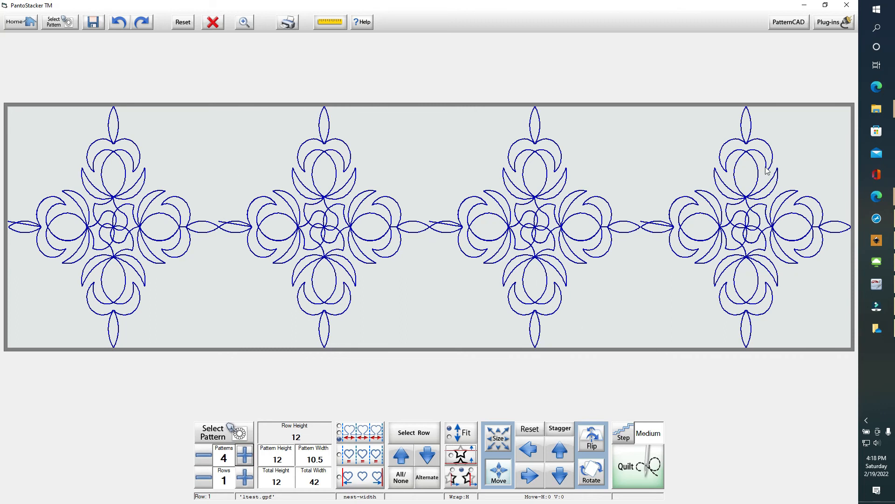
pyautogui.click(789, 22)
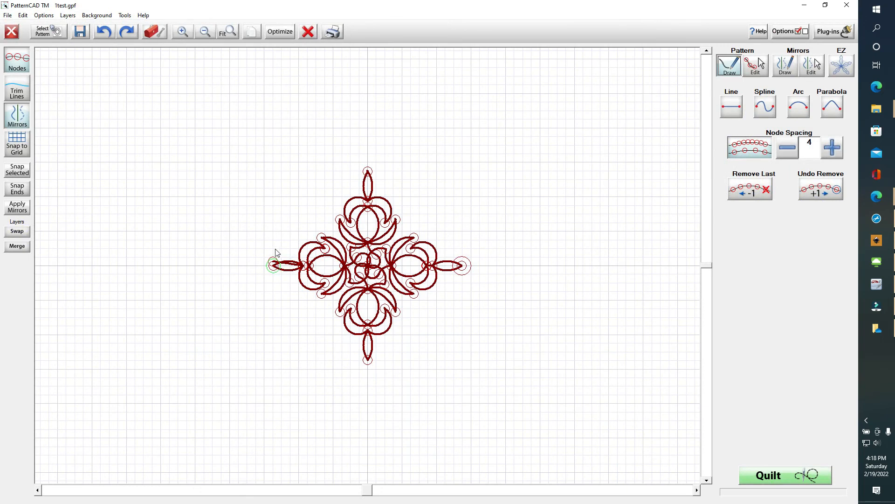
# Zoom in on the left tip and drag the stray end node down onto the centre line
pyautogui.moveTo(239, 231); pyautogui.dragTo(282, 314)
pyautogui.click(181, 34)
pyautogui.click(184, 34)
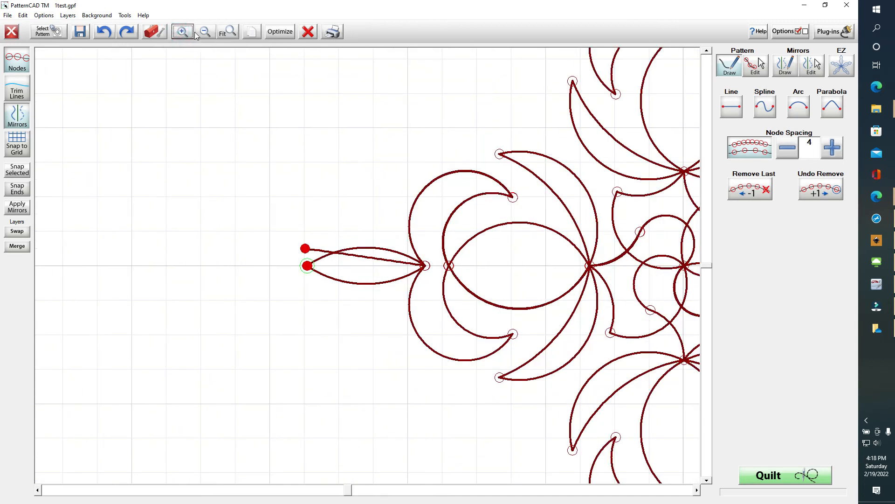
pyautogui.click(187, 31)
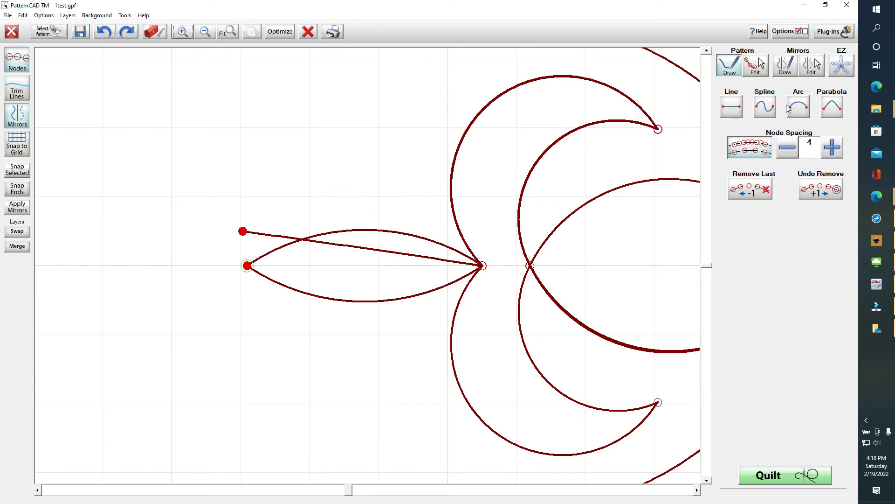
pyautogui.click(758, 65)
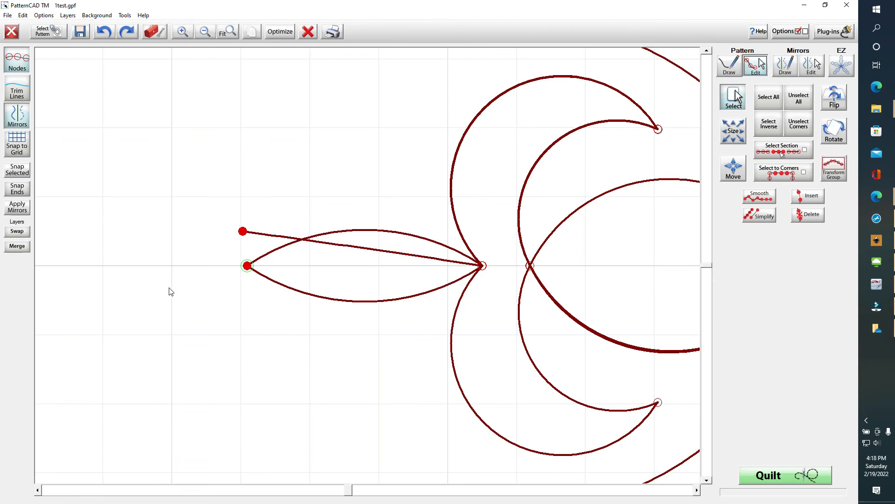
pyautogui.click(232, 254)
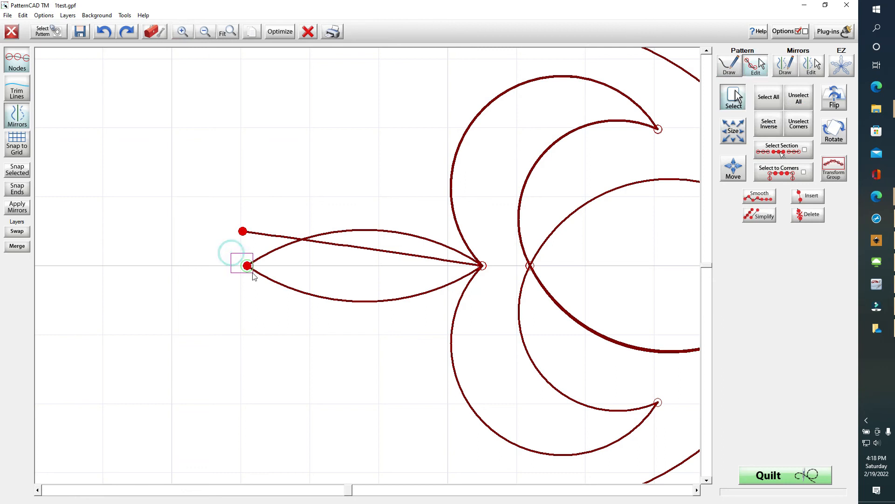
pyautogui.moveTo(248, 235); pyautogui.dragTo(248, 268)
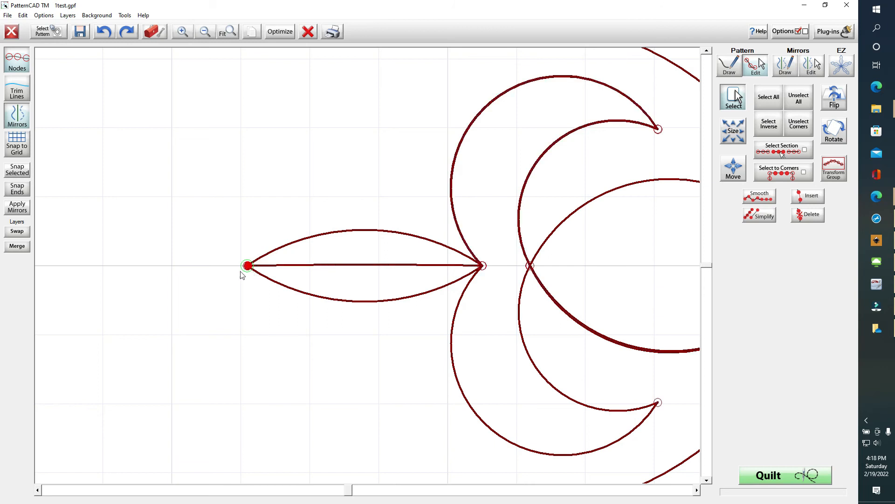
# Select the left tip end node and snap it to meet the lens tip
pyautogui.moveTo(229, 228); pyautogui.dragTo(254, 283)
pyautogui.click(23, 171)
pyautogui.moveTo(225, 235); pyautogui.dragTo(287, 309)
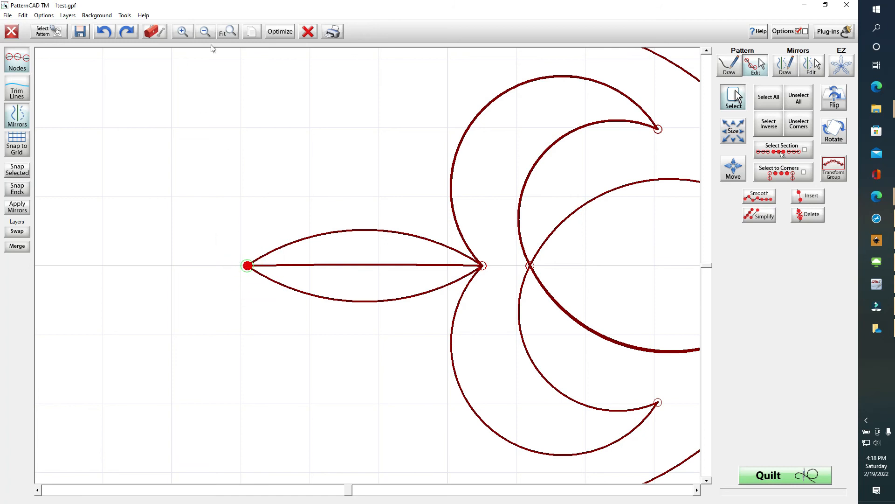
pyautogui.click(181, 32)
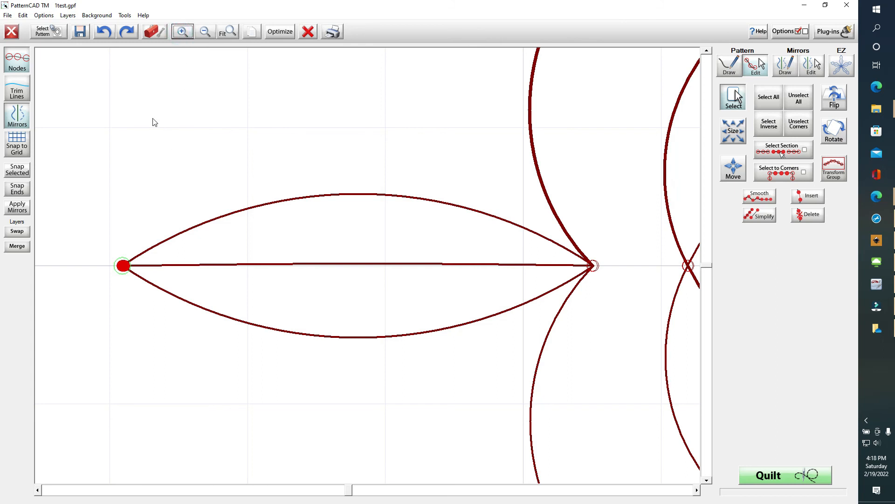
pyautogui.click(124, 270)
pyautogui.moveTo(104, 237); pyautogui.dragTo(148, 300)
pyautogui.click(20, 170)
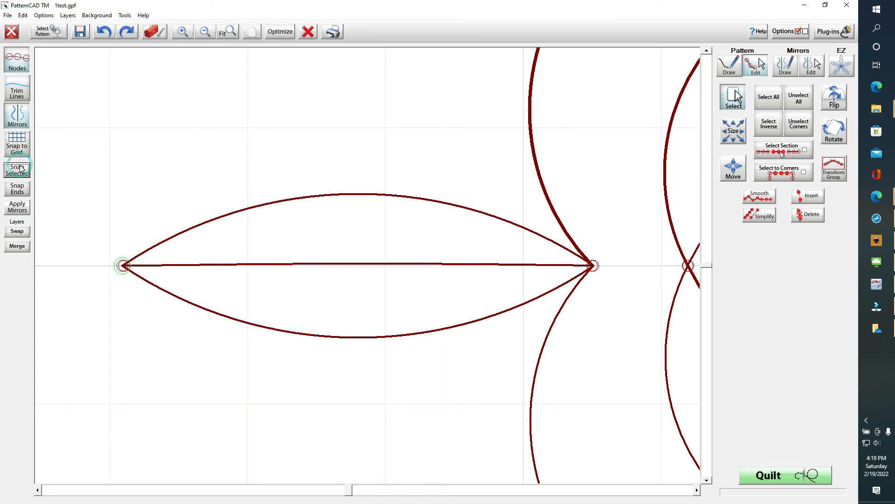
# Snap the lens's left and right end nodes into place
pyautogui.click(22, 174)
pyautogui.click(21, 172)
pyautogui.click(21, 171)
pyautogui.click(610, 248)
pyautogui.moveTo(605, 252); pyautogui.dragTo(585, 275)
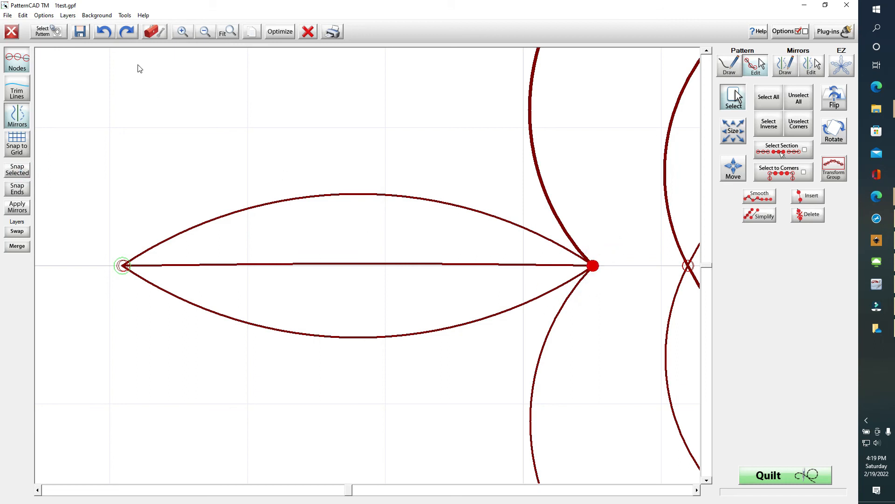
pyautogui.click(18, 170)
pyautogui.moveTo(619, 249); pyautogui.dragTo(586, 283)
pyautogui.click(18, 170)
# Bow the middle line up and merge it into the top arc, then start saving
pyautogui.moveTo(111, 223); pyautogui.dragTo(141, 296)
pyautogui.moveTo(611, 243); pyautogui.dragTo(586, 283)
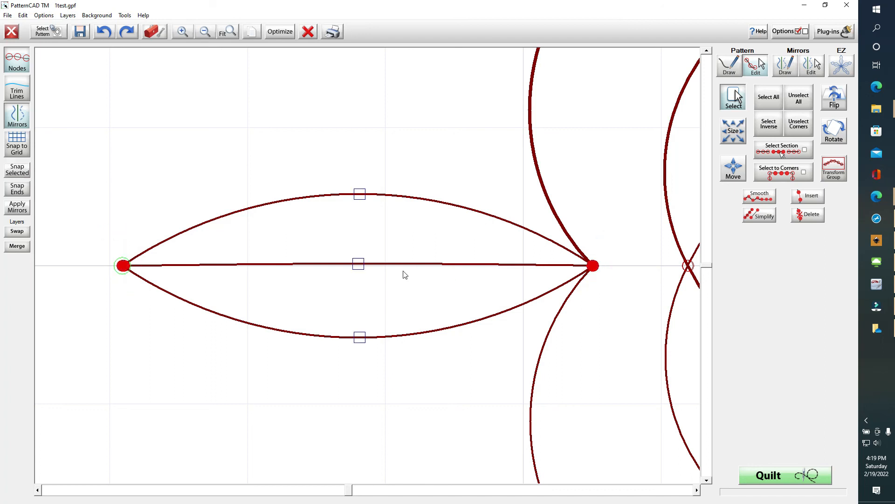
pyautogui.click(362, 268)
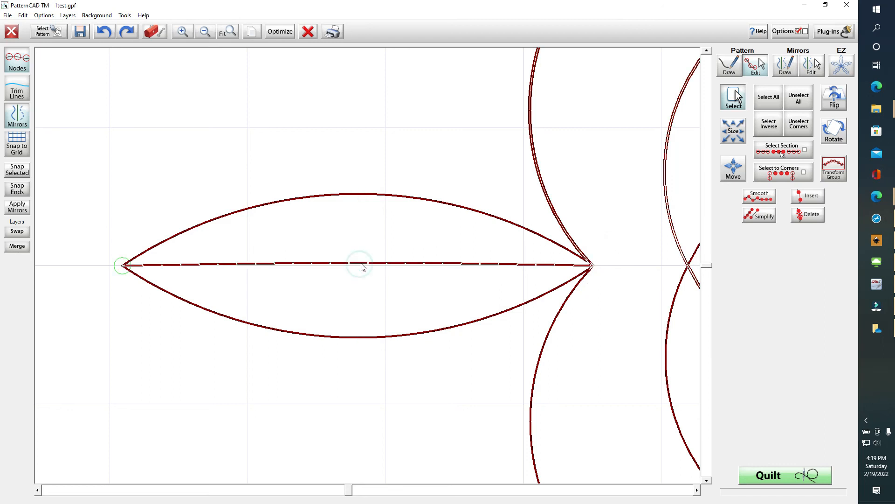
pyautogui.moveTo(363, 266); pyautogui.dragTo(364, 200)
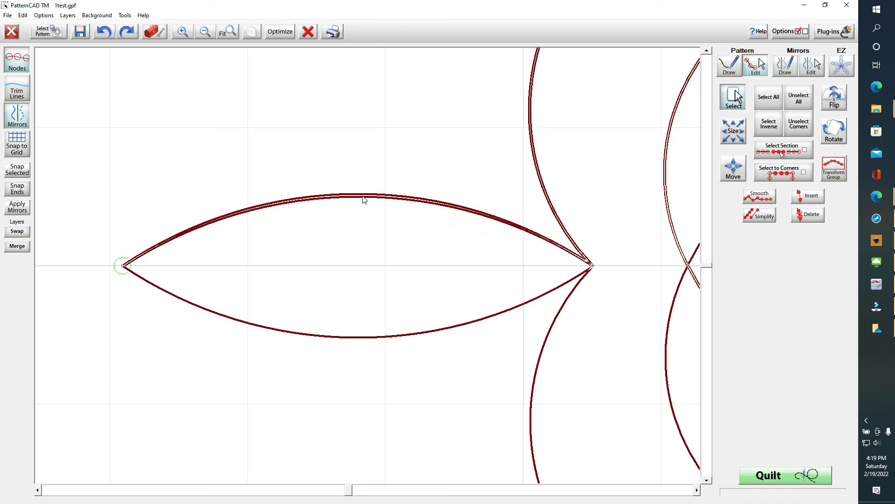
pyautogui.click(365, 198)
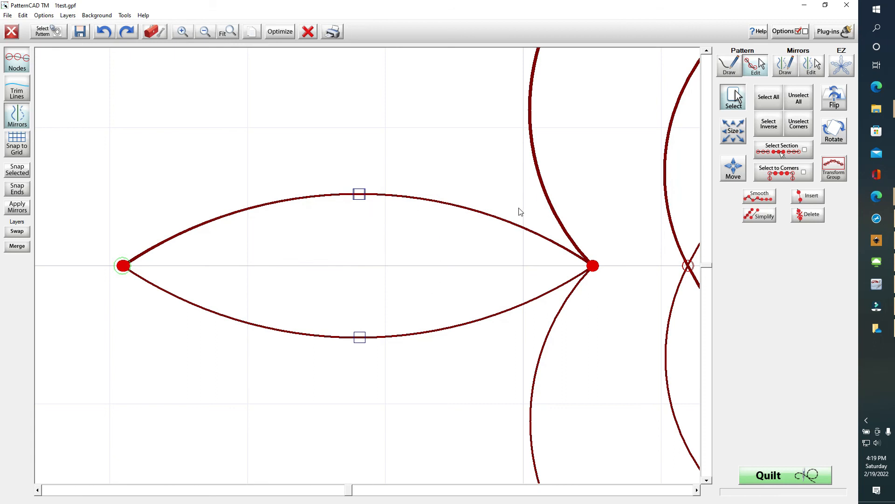
pyautogui.click(80, 32)
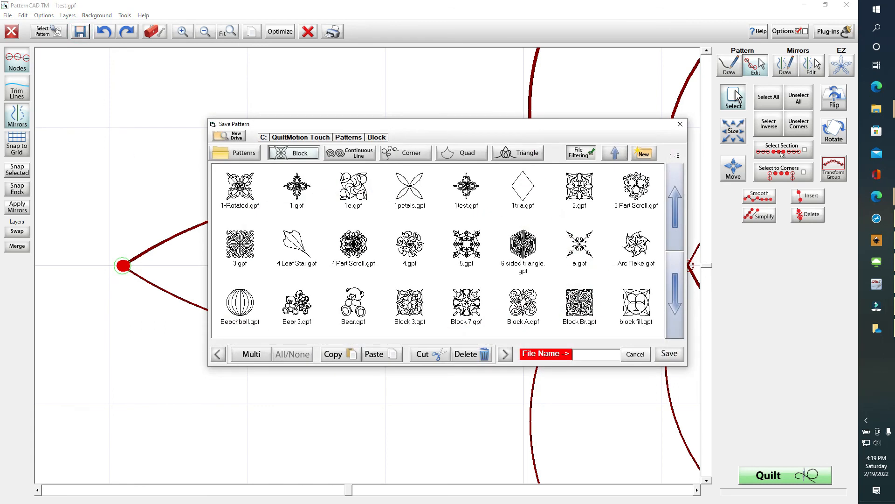
# Overwrite 1test.gpf in the Block folder and close PatternCAD without saving again
pyautogui.doubleClick(467, 187)
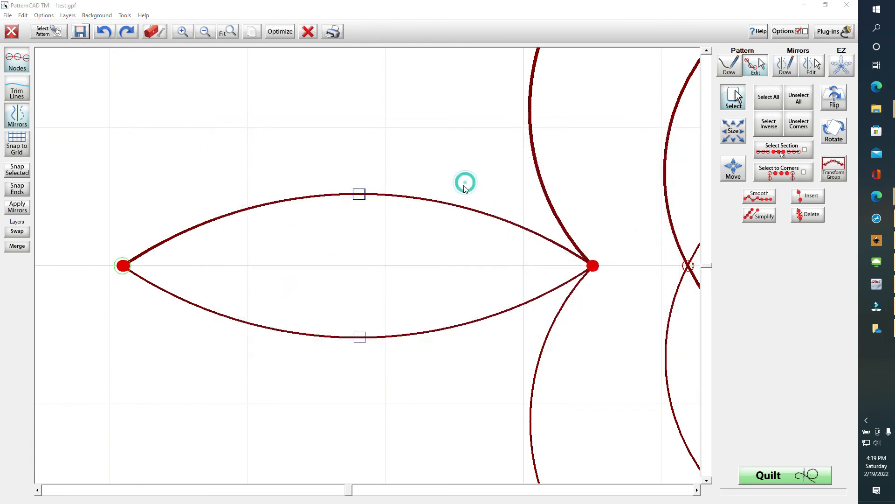
pyautogui.click(409, 274)
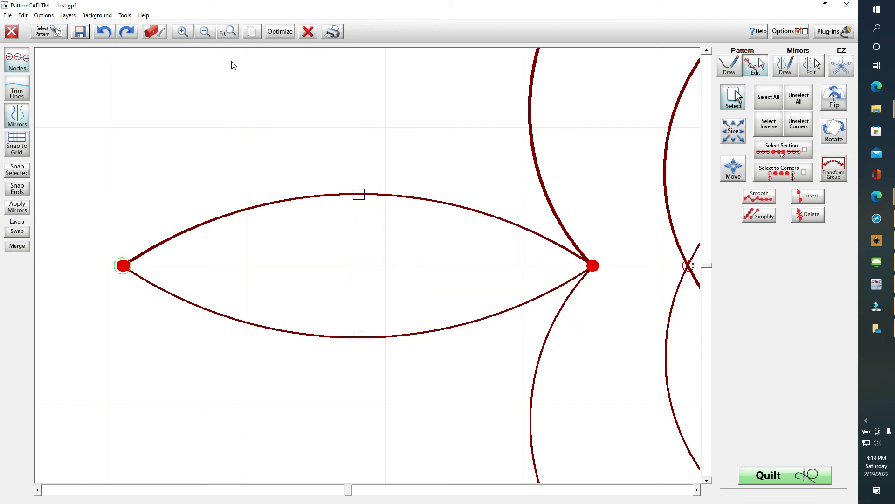
pyautogui.click(11, 31)
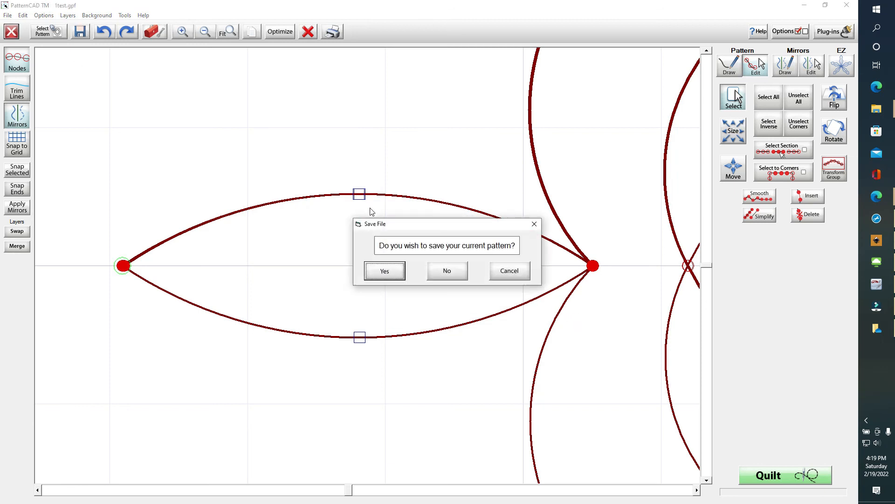
pyautogui.click(447, 271)
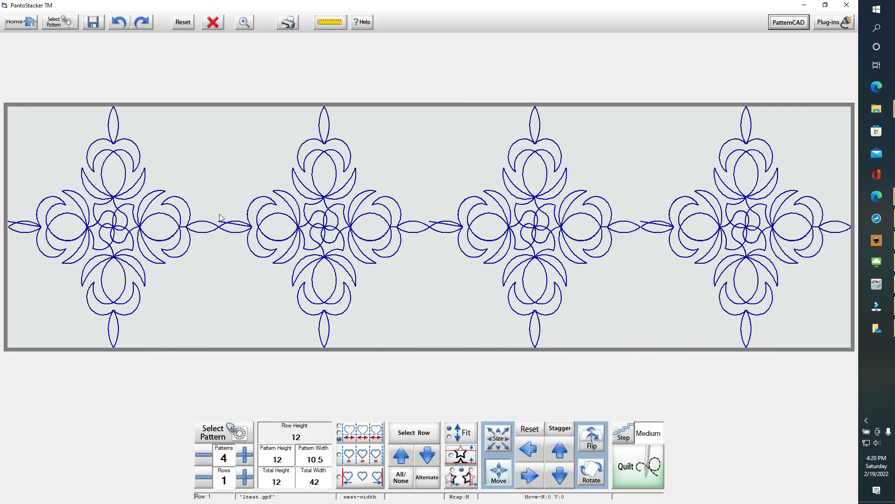
# Clear the row, load 1test.gpf four times across 42 wide, and send it to Quilt
pyautogui.click(214, 23)
pyautogui.click(58, 23)
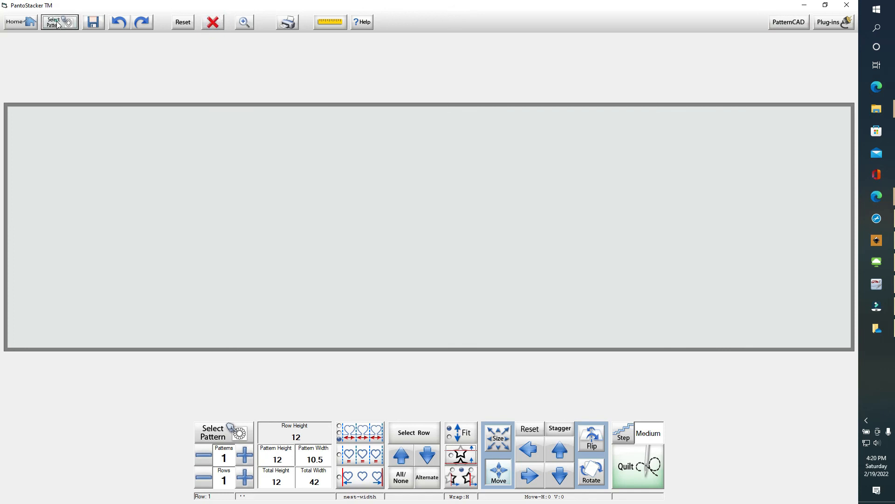
pyautogui.doubleClick(471, 191)
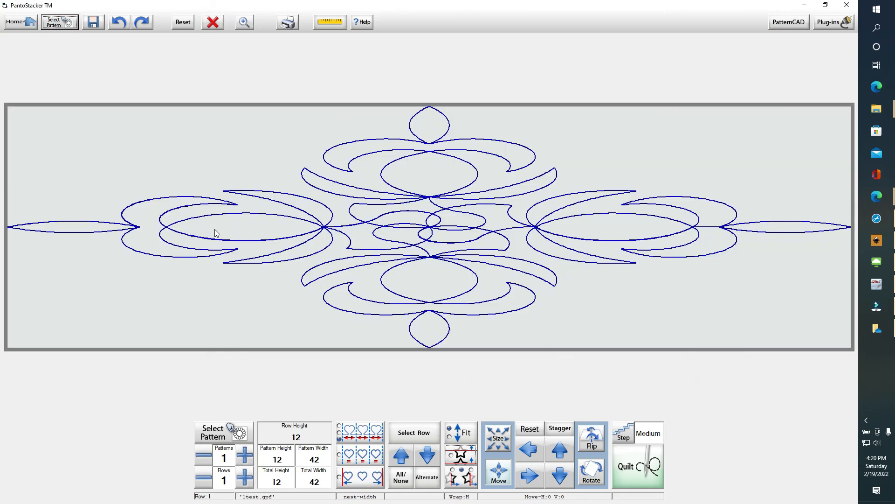
pyautogui.click(244, 461)
pyautogui.click(244, 460)
pyautogui.click(244, 460)
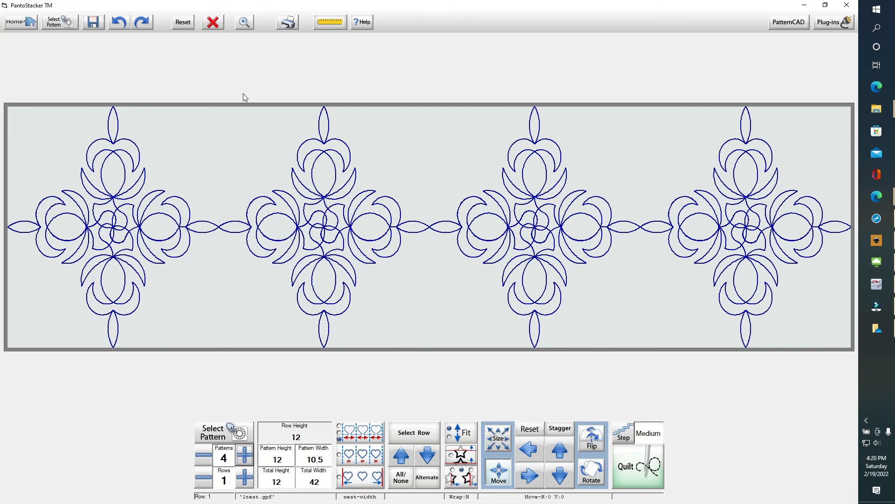
pyautogui.click(652, 471)
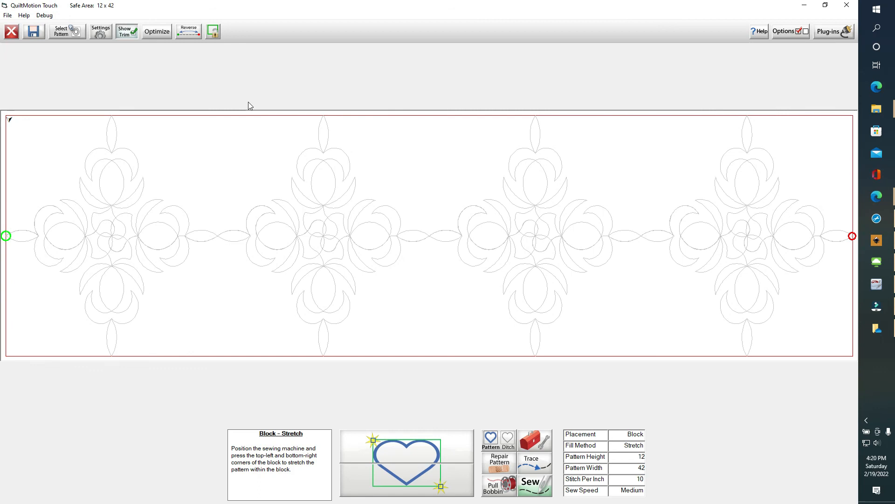
# Run Optimize on the four-motif 1test row to show one continuous stitch path
pyautogui.click(156, 32)
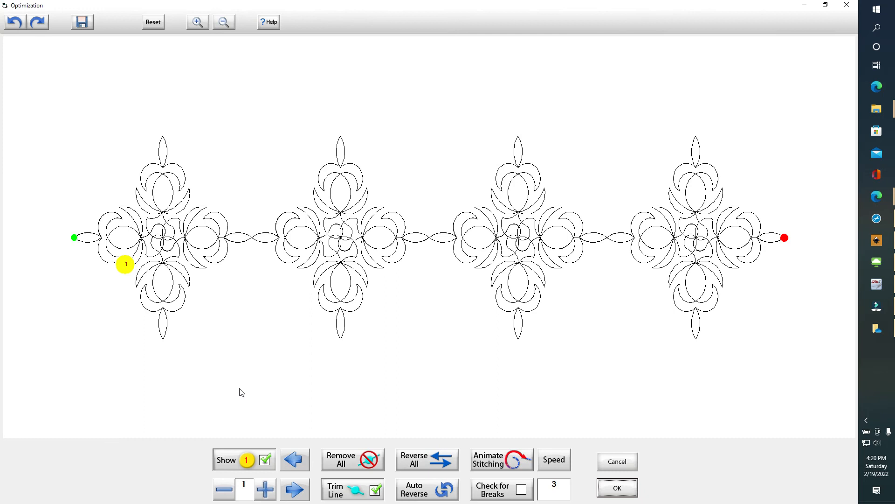
# Select the design, change the animation speed, and animate the stitching across all four motifs
pyautogui.click(226, 240)
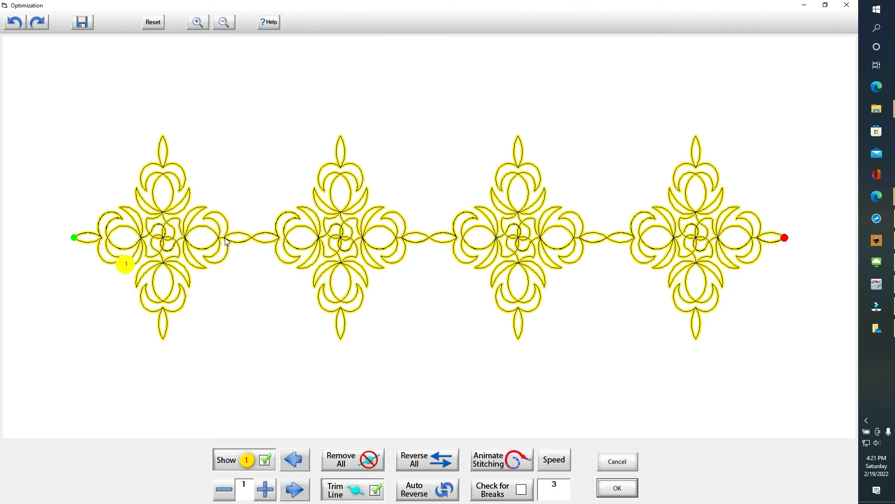
pyautogui.click(555, 462)
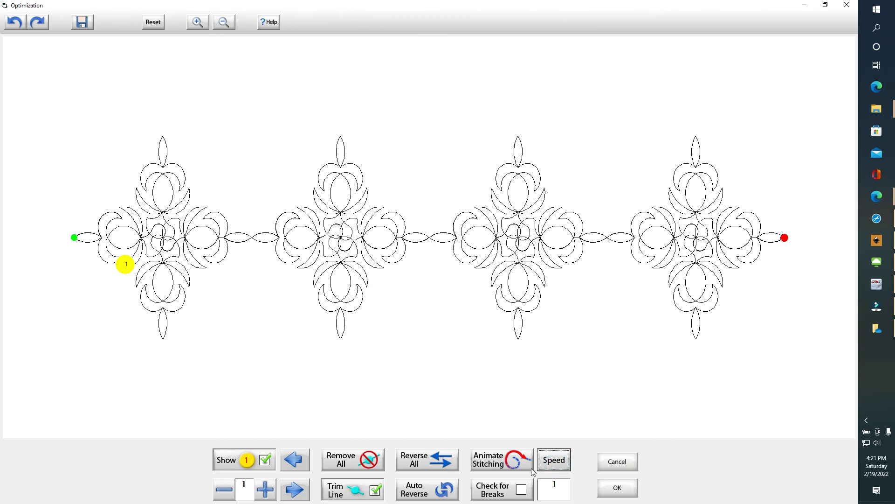
pyautogui.click(514, 464)
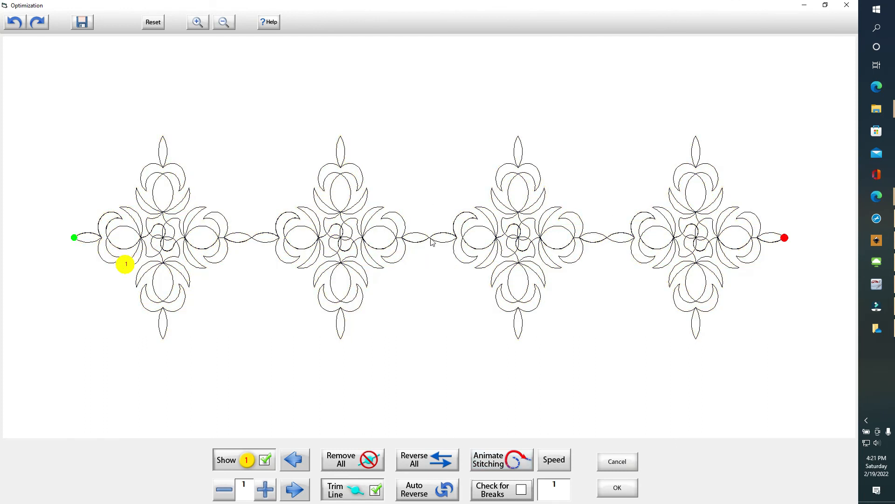
# Accept the optimized stitch path, then bring up the screen recorder's controls from the system tray
pyautogui.click(626, 493)
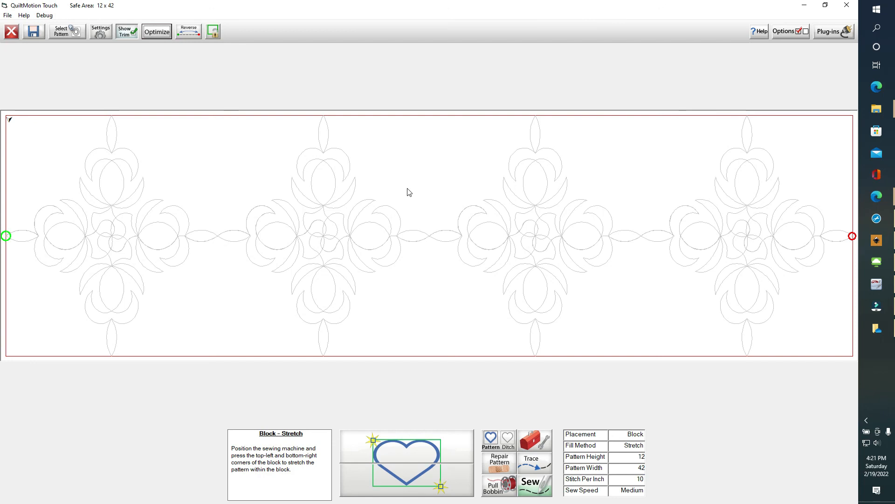
pyautogui.click(864, 420)
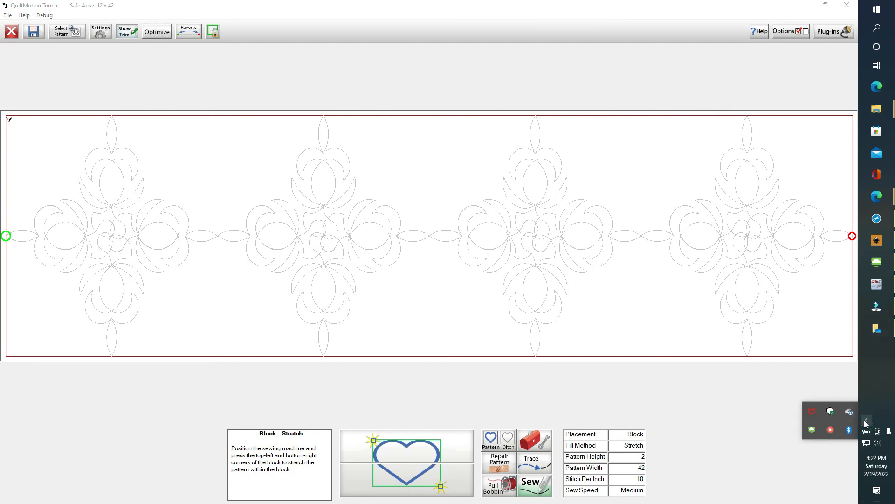
pyautogui.rightClick(830, 430)
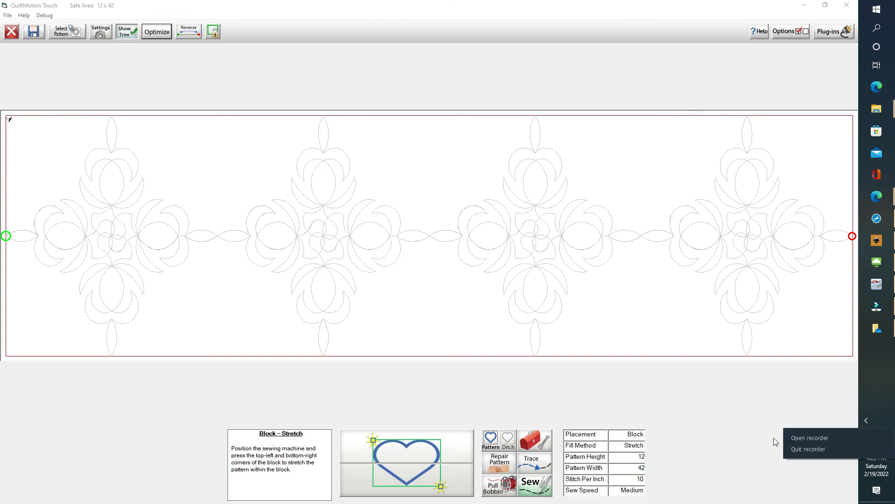
pyautogui.click(812, 438)
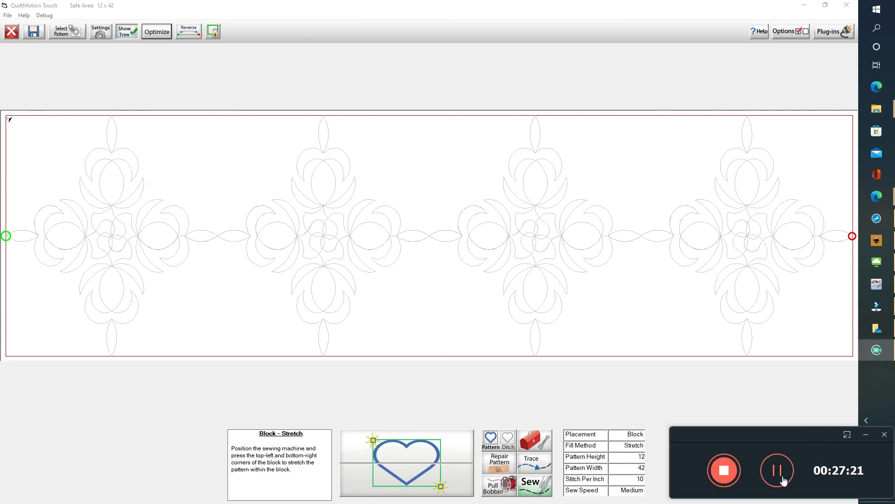